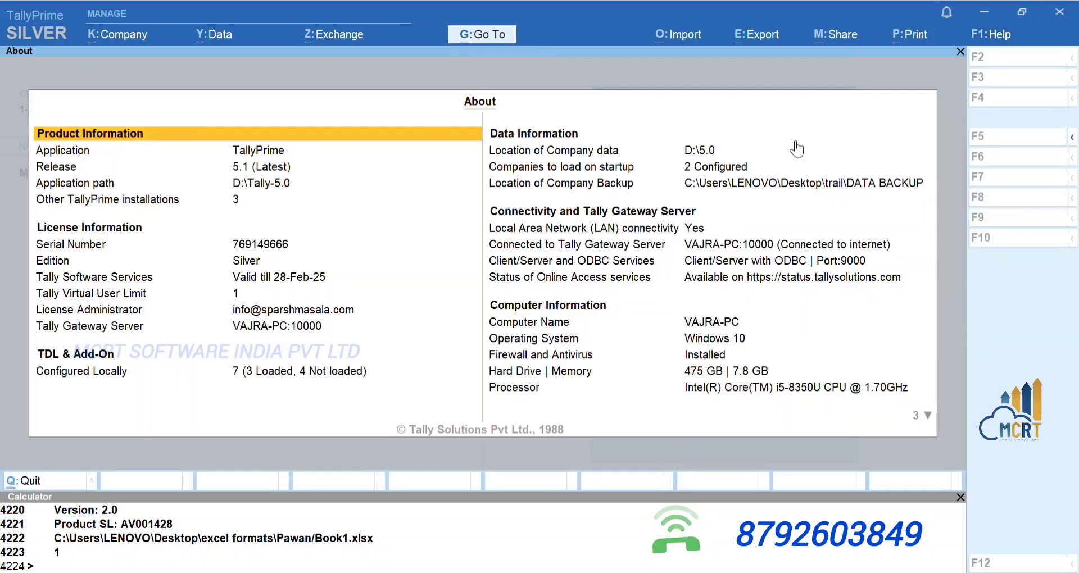
# Step: Check the installed release in the product information and close it
pyautogui.press('Down')
pyautogui.press('Down')
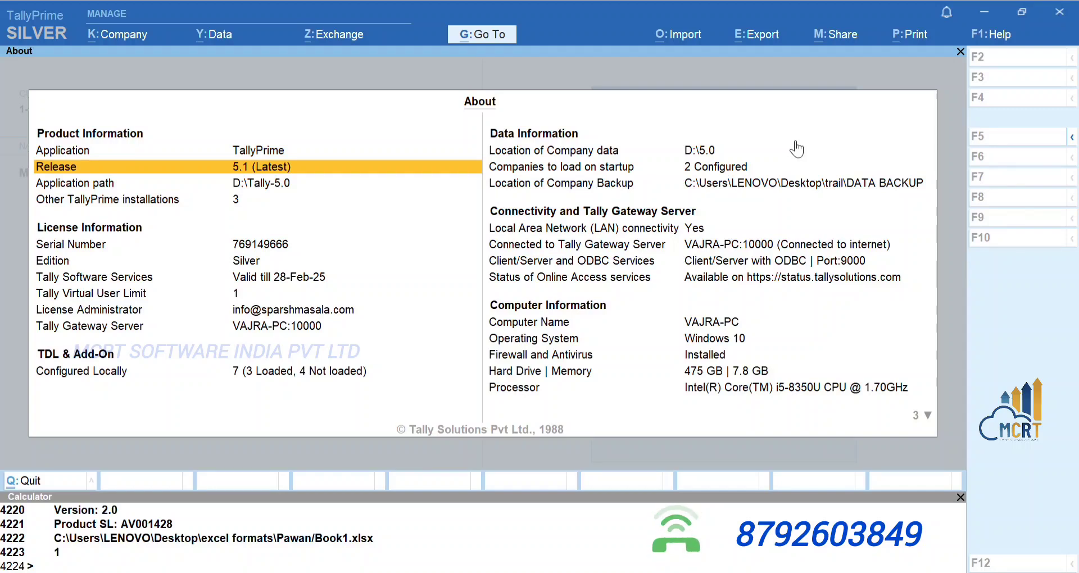
pyautogui.press('Escape')
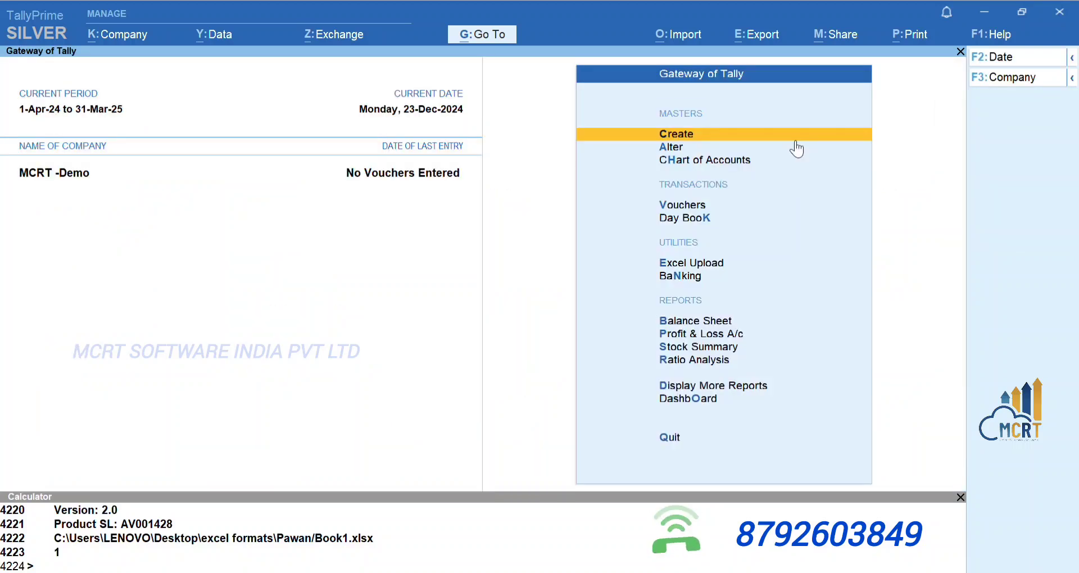
# Step: Open master creation and review the available inventory masters, such as stock group, stock category, stock item, unit and godown
pyautogui.click(797, 139)
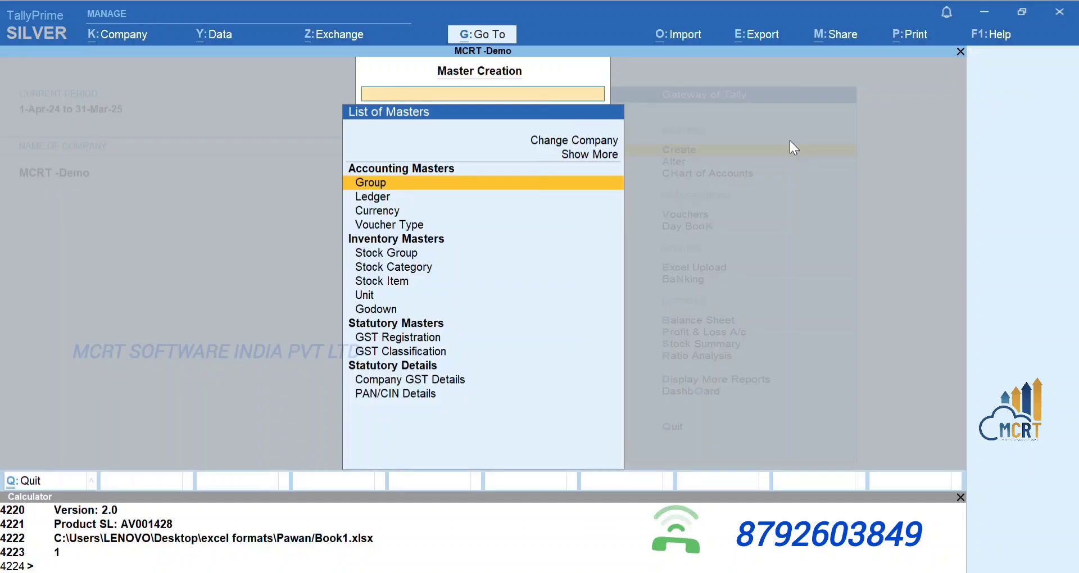
pyautogui.press('Down')
pyautogui.press('Down')
pyautogui.press('Down')
pyautogui.press('Down')
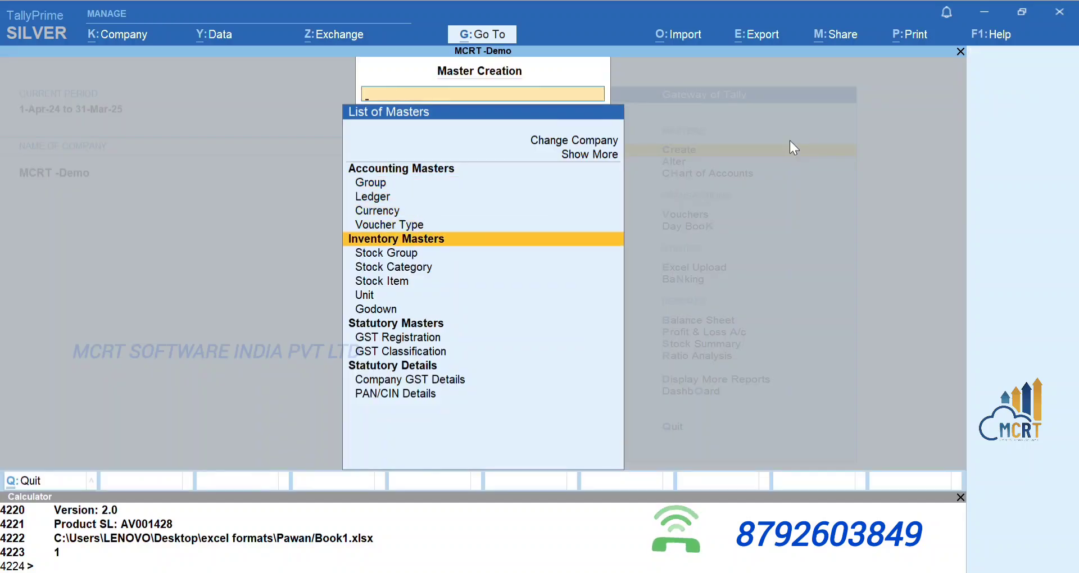
pyautogui.press('Down')
pyautogui.press('Down')
pyautogui.press('Down')
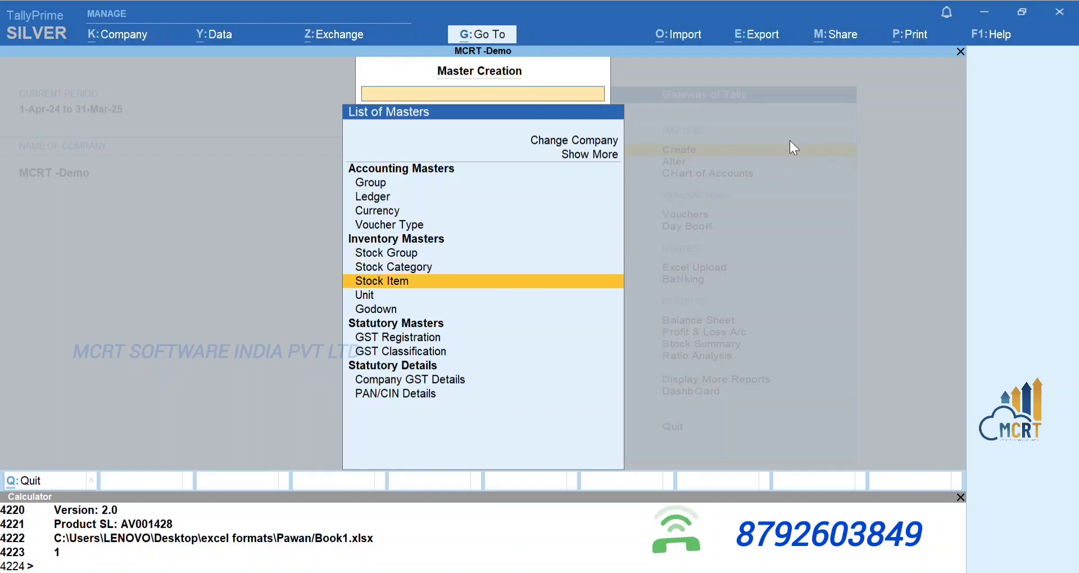
pyautogui.press('Down')
pyautogui.press('Down')
pyautogui.press('Up')
pyautogui.press('Up')
pyautogui.press('Up')
pyautogui.press('Up')
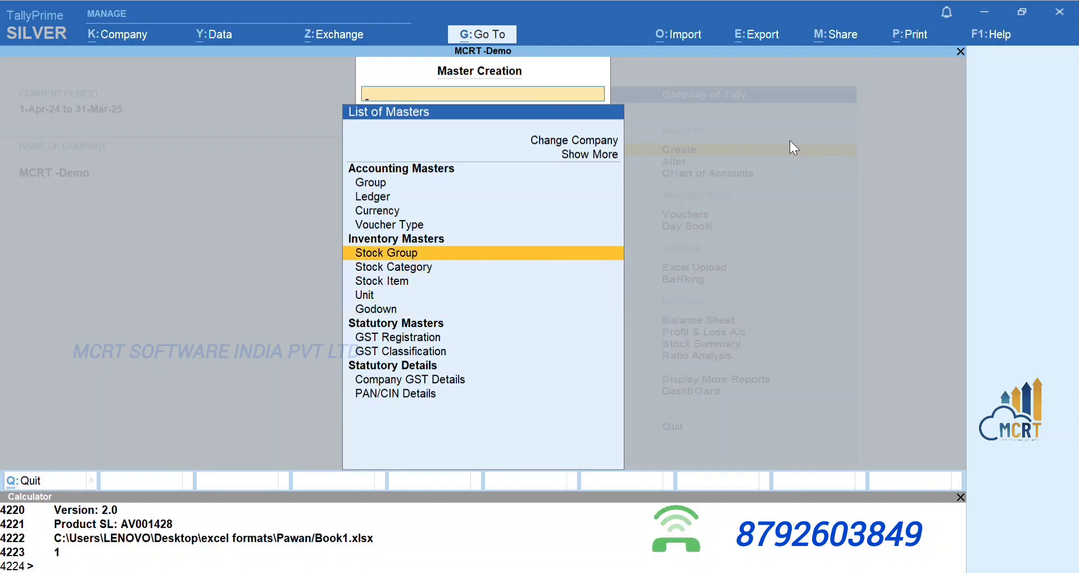
pyautogui.press('Down')
pyautogui.press('Down')
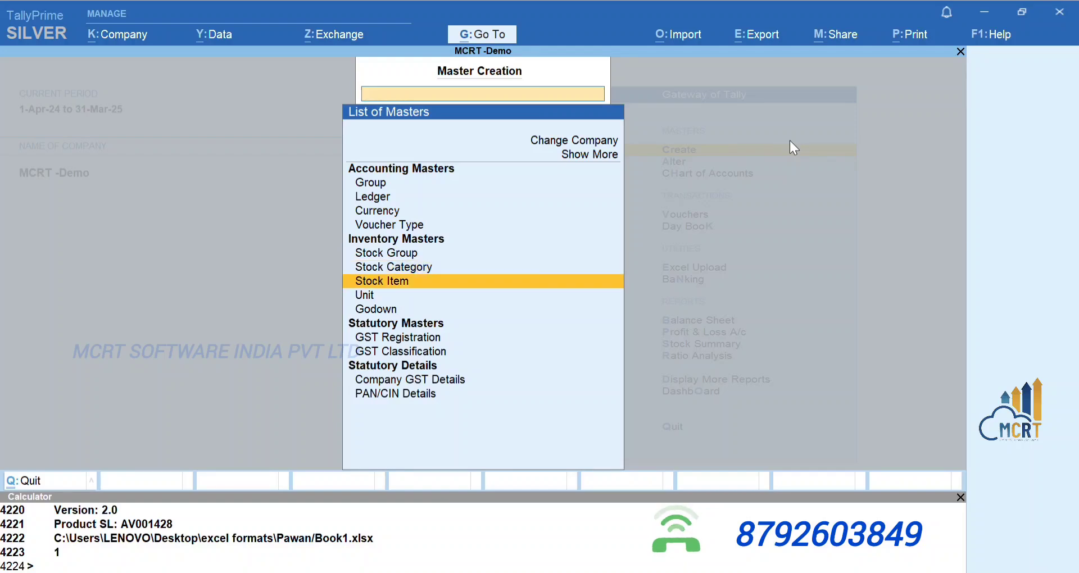
pyautogui.press('Down')
pyautogui.press('Up')
pyautogui.press('Up')
pyautogui.press('Up')
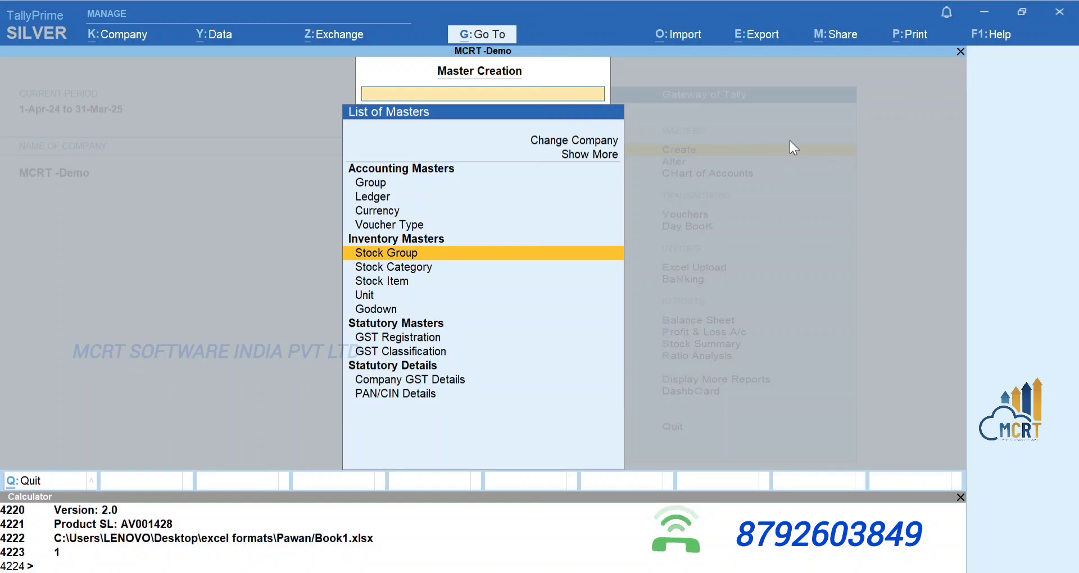
# Step: Create the stock group Samsung under Primary, with HSN/SAC and GST rate details as per Company/Stock Group
pyautogui.press('Return')
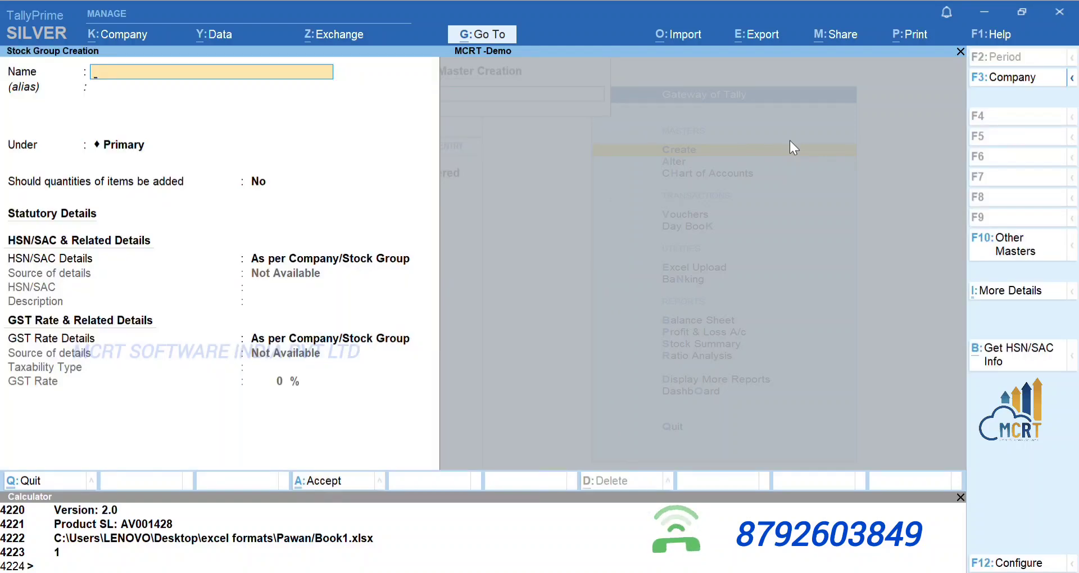
pyautogui.write('Samsung')
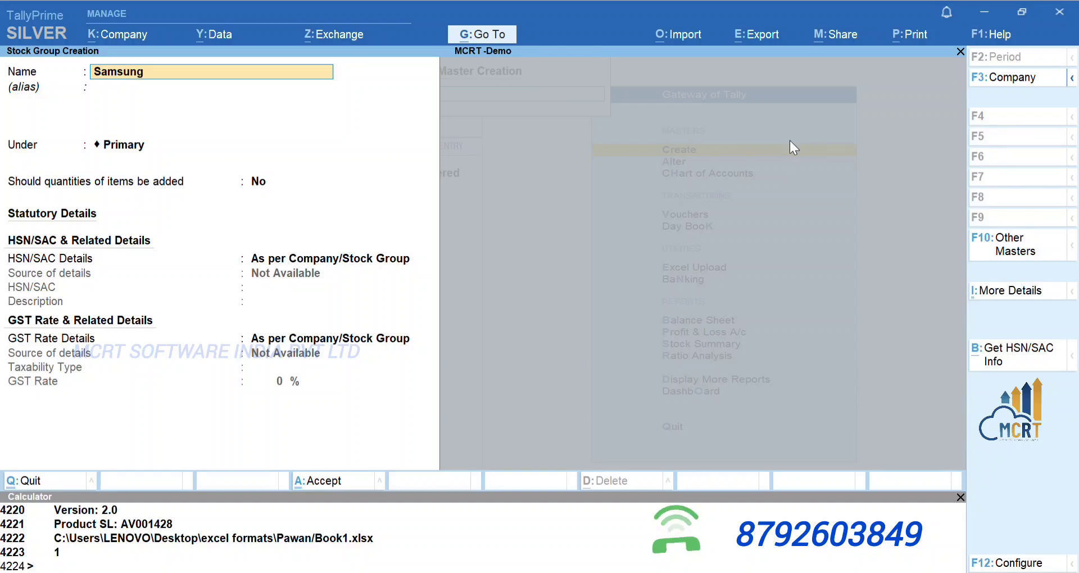
pyautogui.press('Return')
pyautogui.press('Return')
pyautogui.press('Return')
pyautogui.press('Return')
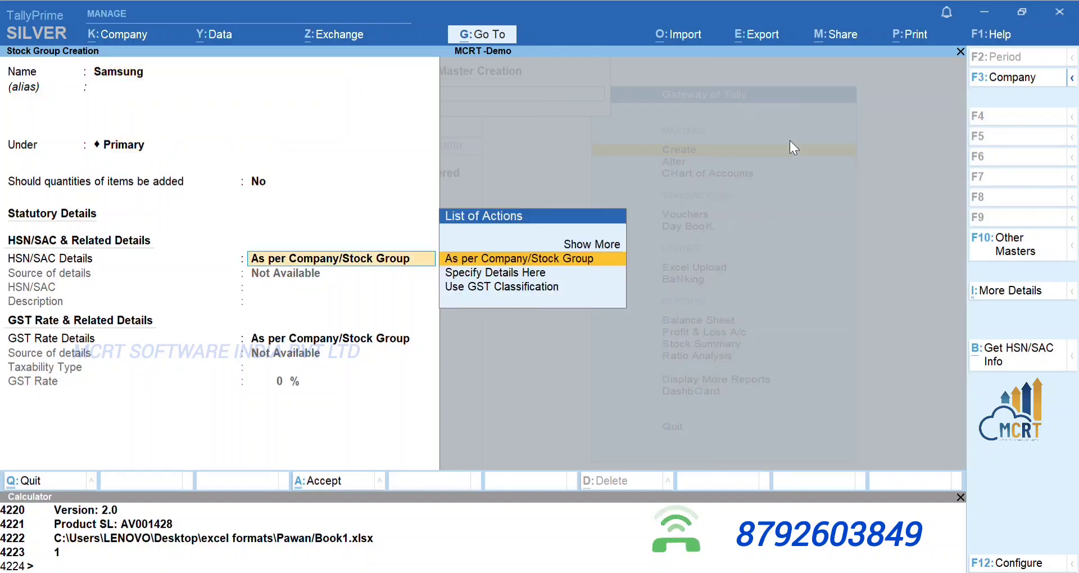
pyautogui.press('BackSpace')
pyautogui.press('BackSpace')
pyautogui.press('BackSpace')
pyautogui.press('BackSpace')
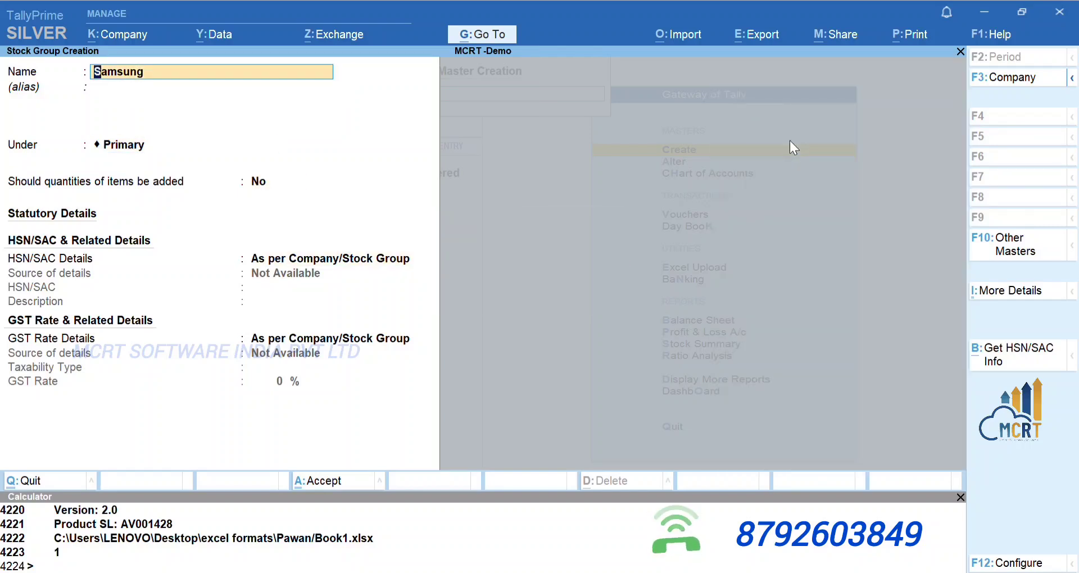
pyautogui.press('Return')
pyautogui.press('Return')
pyautogui.press('Return')
pyautogui.press('Return')
pyautogui.press('Return')
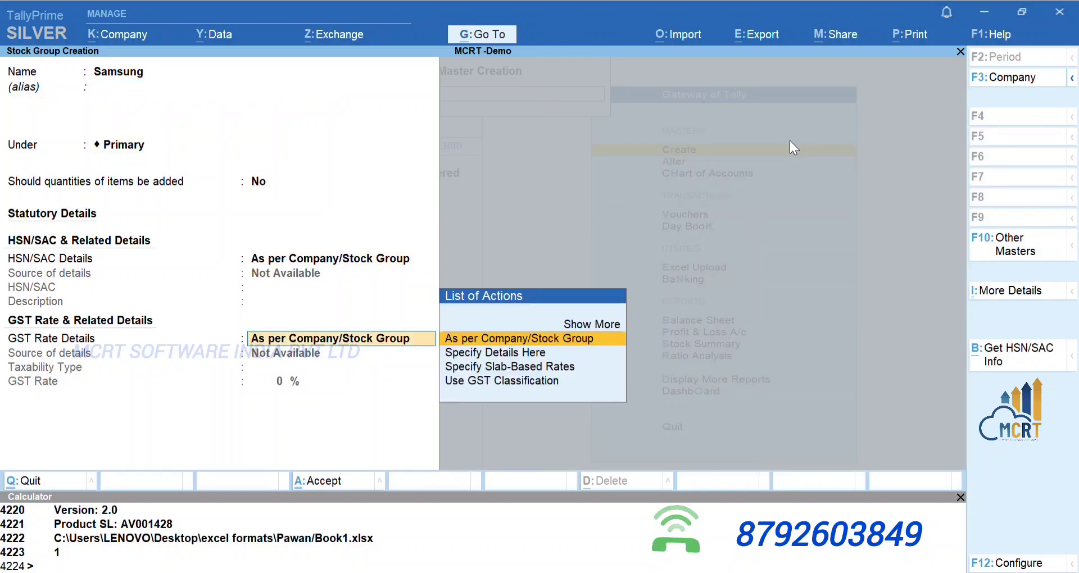
pyautogui.press('Return')
# Step: Create the stock group MI under Primary with the default HSN/SAC and GST rate details
pyautogui.write('M')
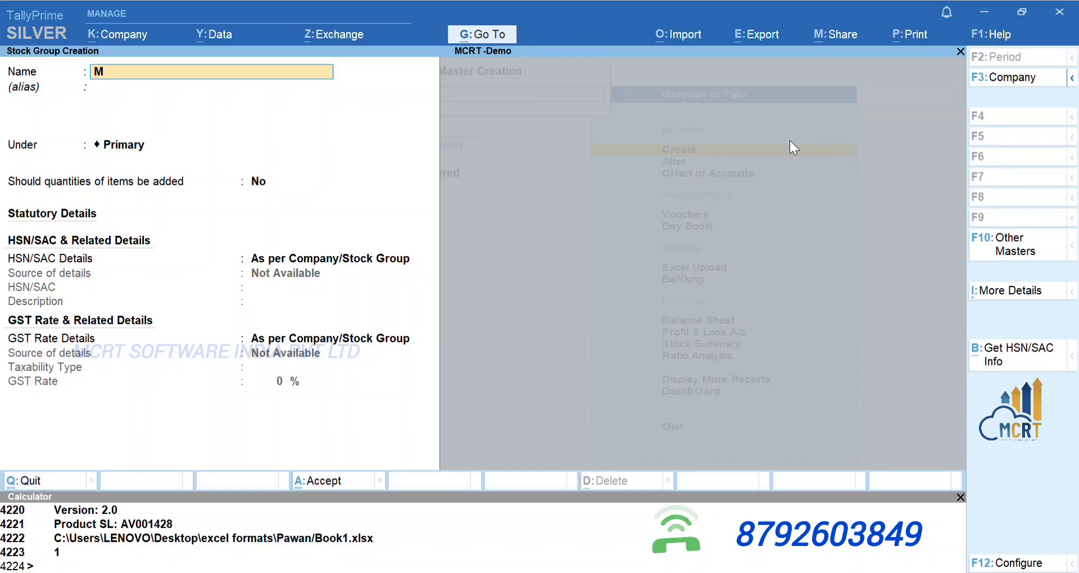
pyautogui.write('i')
pyautogui.press('Return')
pyautogui.press('Return')
pyautogui.press('Return')
pyautogui.press('Return')
pyautogui.press('Return')
pyautogui.press('Return')
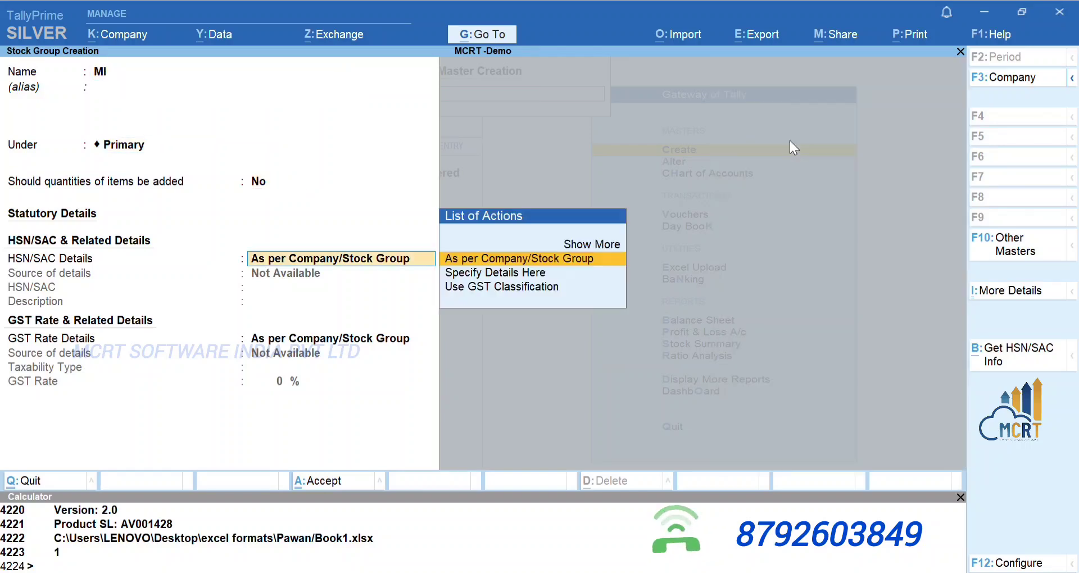
# Step: Create the stock group Moto under Primary with the default HSN/SAC and GST rate details
pyautogui.write('Moto')
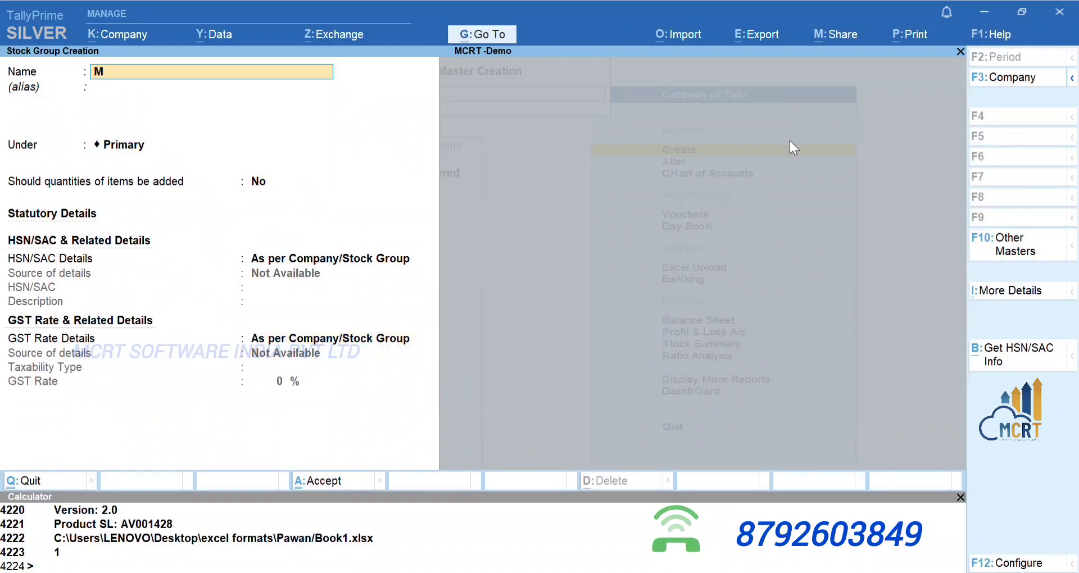
pyautogui.press('Return')
pyautogui.press('Return')
pyautogui.press('Return')
pyautogui.press('Return')
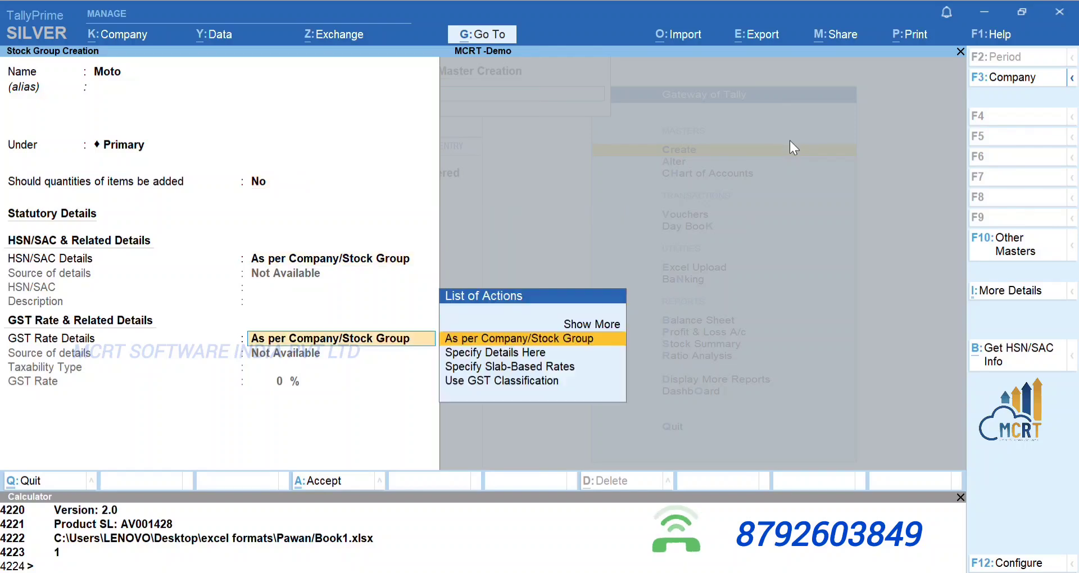
pyautogui.press('Return')
pyautogui.press('Return')
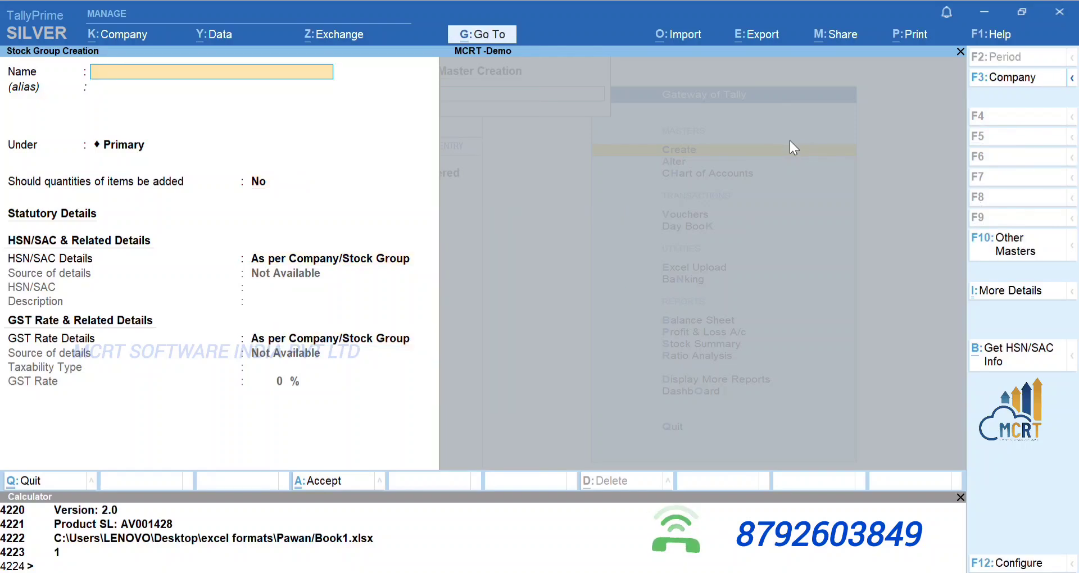
# Step: Create the stock group Oppo under Primary with the default HSN/SAC and GST rate details
pyautogui.write('Oppo')
pyautogui.press('Return')
pyautogui.press('Return')
pyautogui.press('Return')
pyautogui.press('Return')
pyautogui.press('Return')
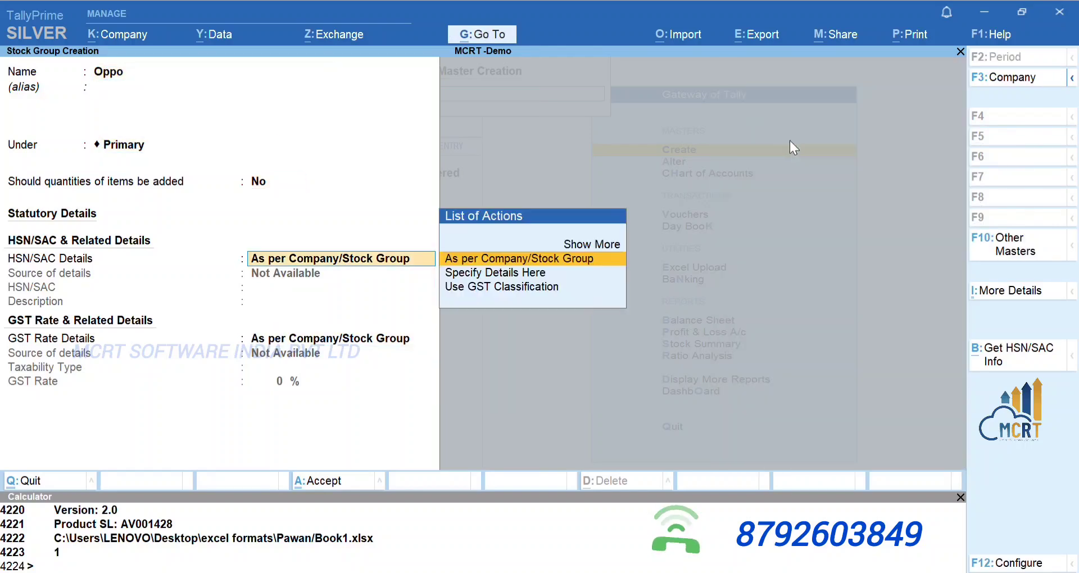
pyautogui.press('Return')
# Step: Create the stock group Vivo under Primary with the default statutory details, and return to the list of masters
pyautogui.write('Viv')
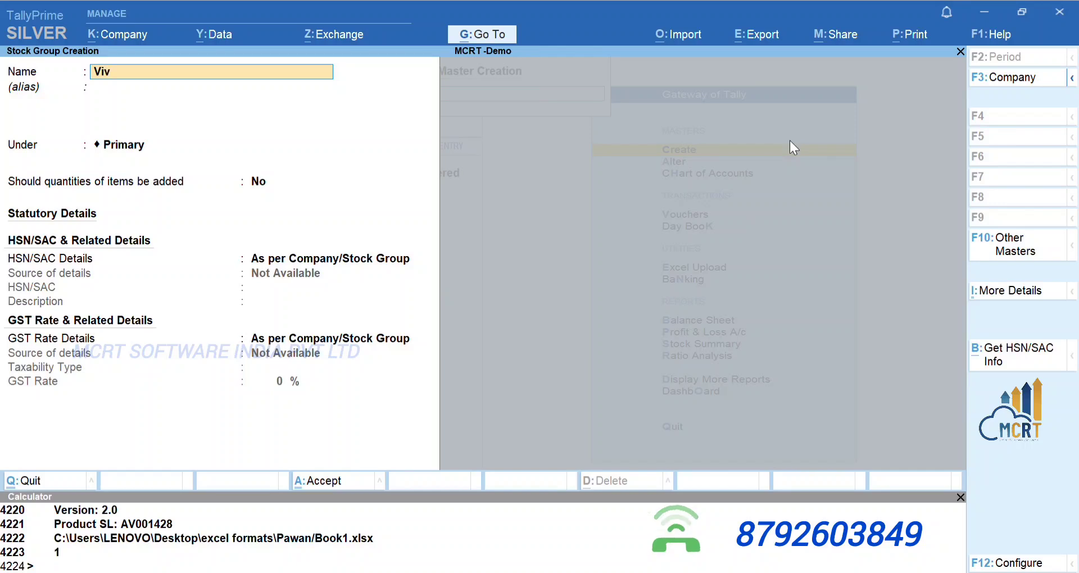
pyautogui.write('o')
pyautogui.press('Return')
pyautogui.press('Return')
pyautogui.press('Return')
pyautogui.press('Return')
pyautogui.press('Return')
pyautogui.press('Return')
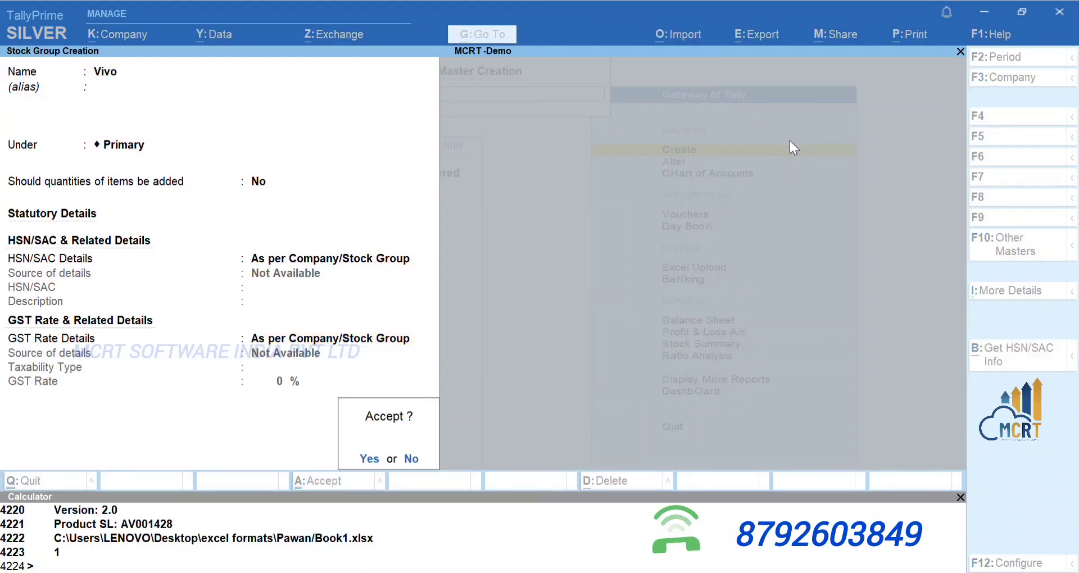
pyautogui.press('Return')
pyautogui.press('Escape')
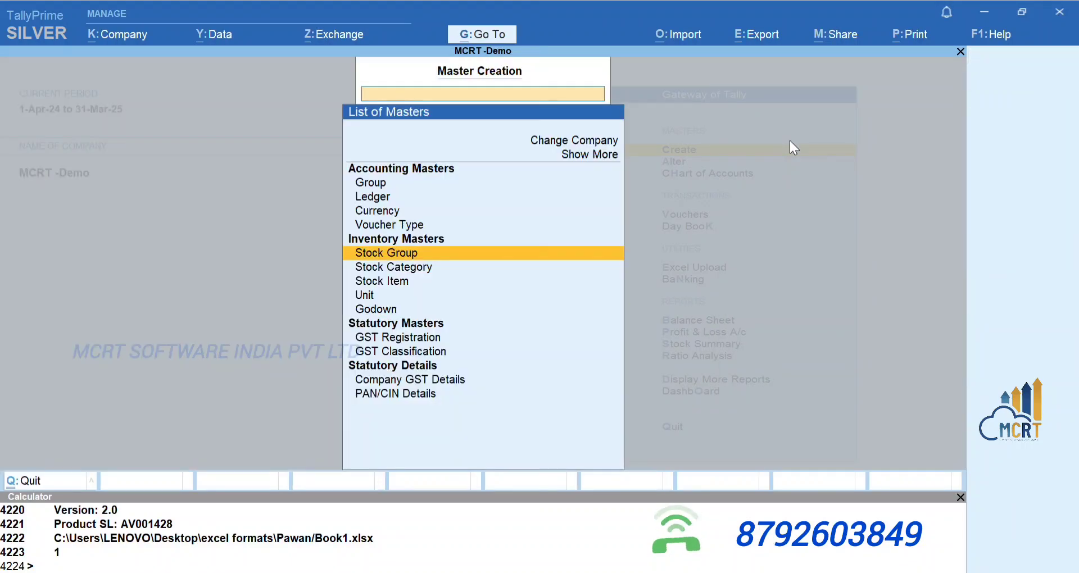
# Step: Create the stock category Mobile under Primary without an alias
pyautogui.press('Down')
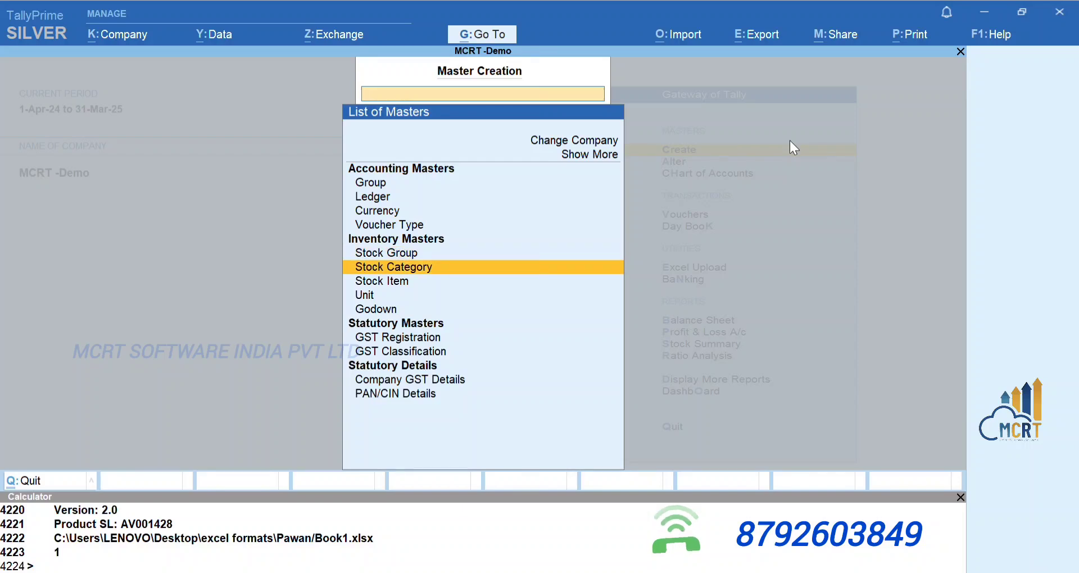
pyautogui.press('Return')
pyautogui.write('Mobile')
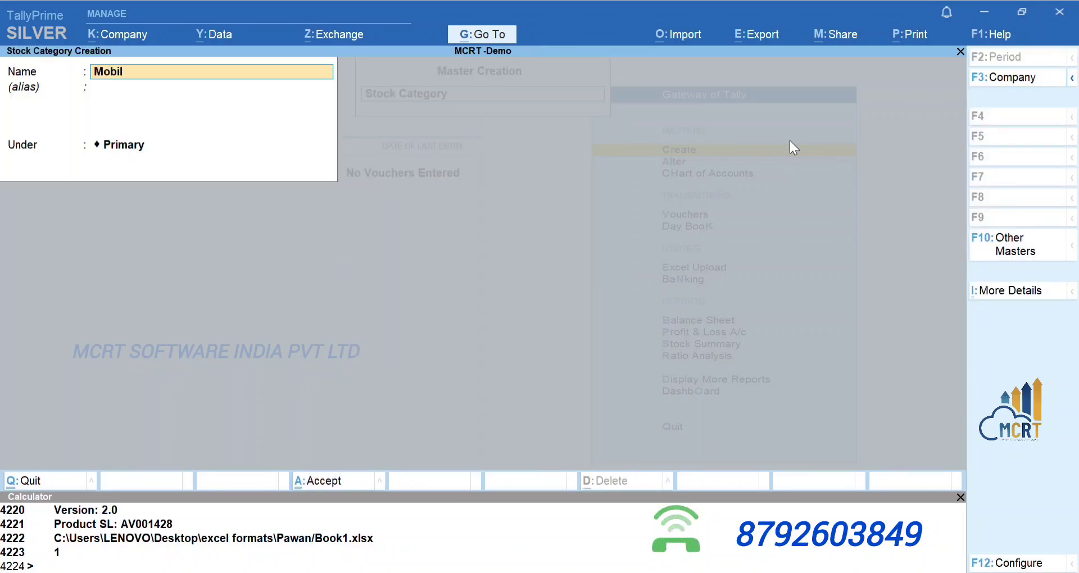
pyautogui.press('Return')
pyautogui.press('Return')
pyautogui.press('Return')
pyautogui.press('Return')
# Step: Create the stock category Charges under Primary without an alias
pyautogui.write('Charges')
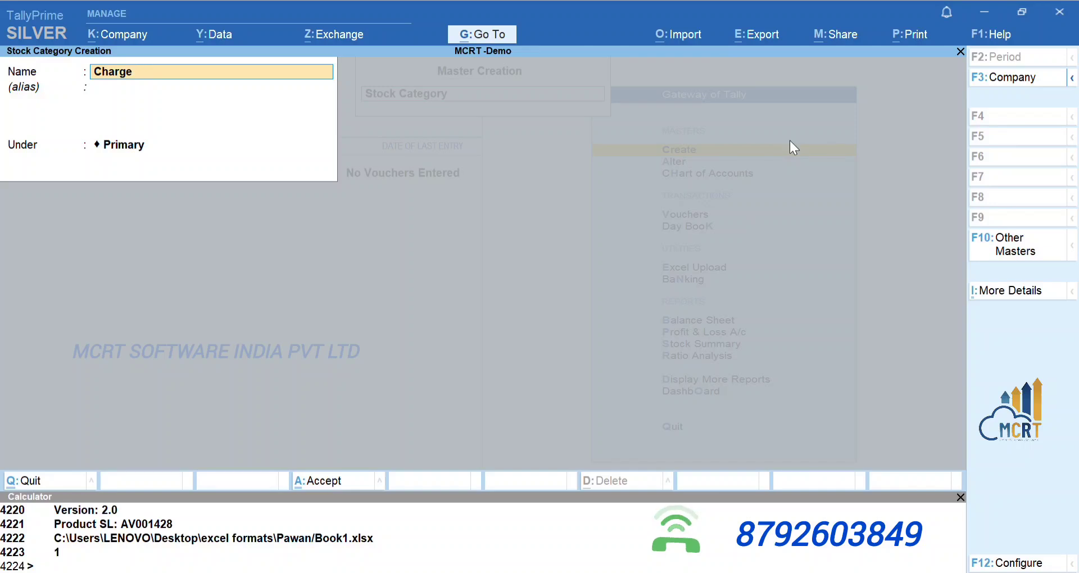
pyautogui.press('Return')
pyautogui.press('Return')
pyautogui.press('Return')
pyautogui.press('Return')
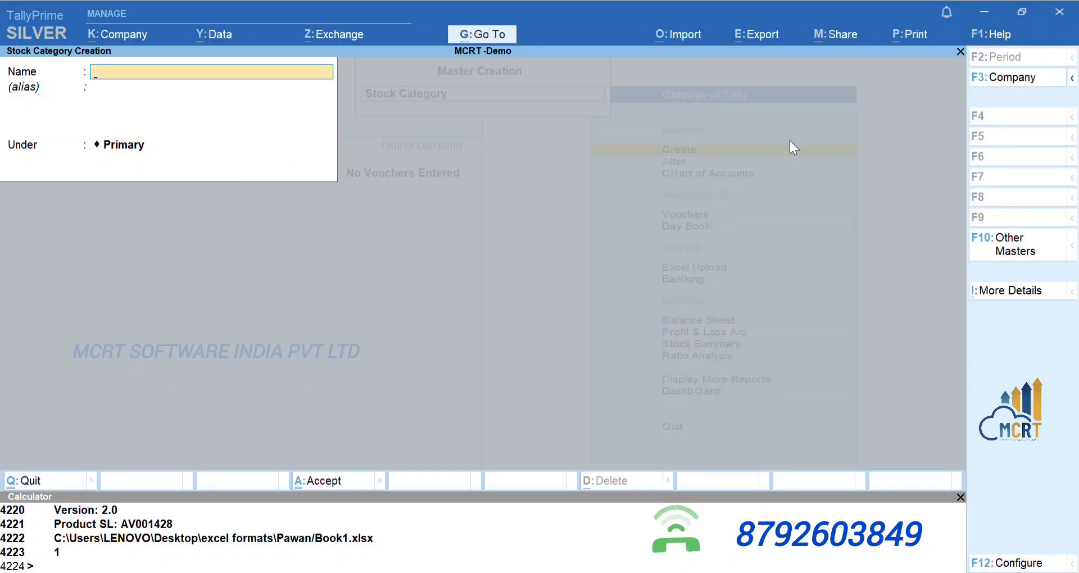
# Step: Create the stock category Power Backup under Primary without an alias
pyautogui.write('Power Banks')
pyautogui.press('BackSpace')
pyautogui.press('BackSpace')
pyautogui.press('BackSpace')
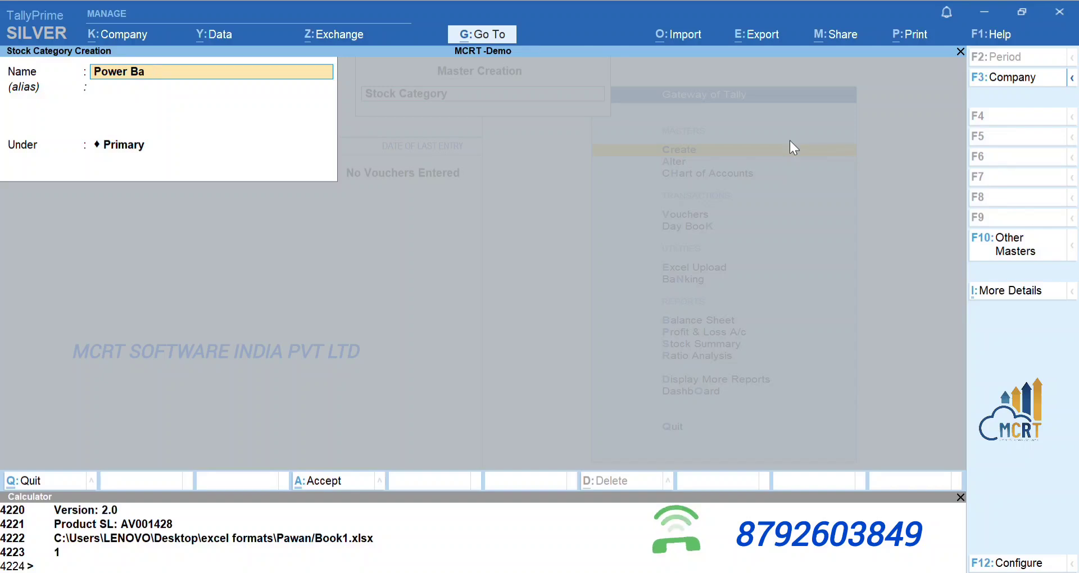
pyautogui.write('ckup')
pyautogui.press('Return')
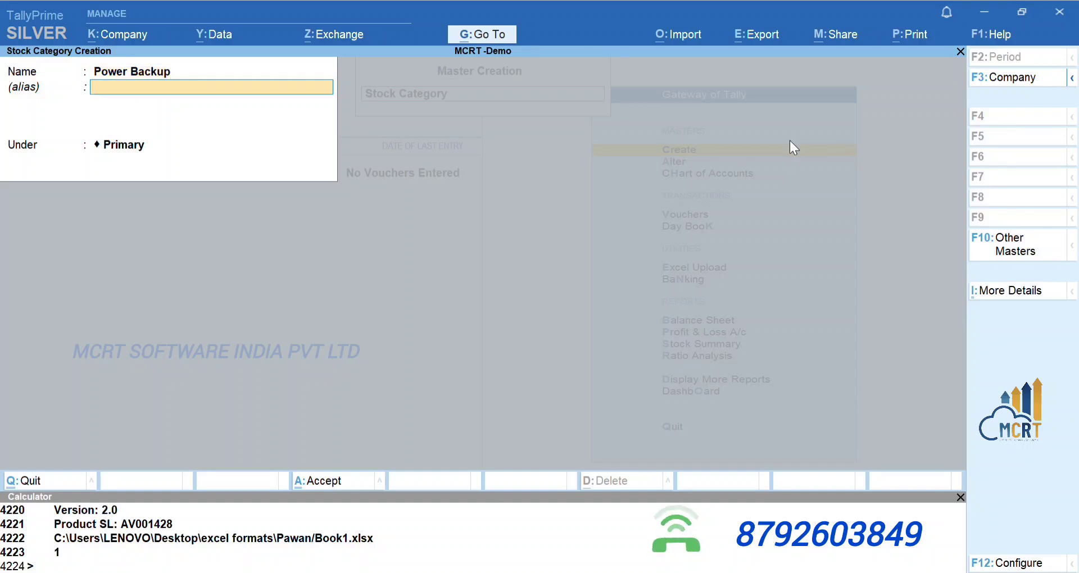
pyautogui.press('Return')
pyautogui.press('Return')
pyautogui.press('Return')
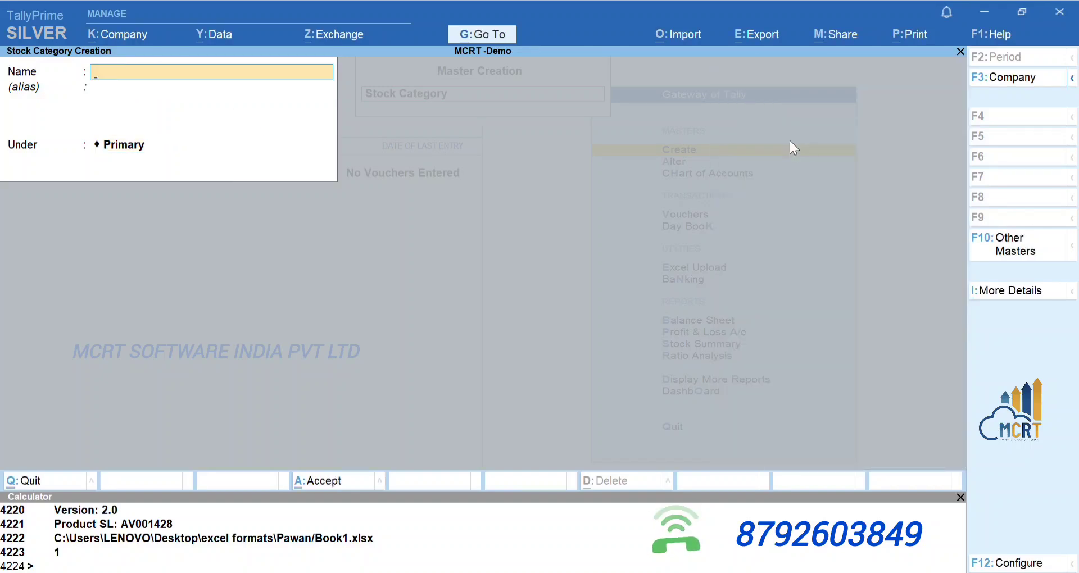
# Step: Create the stock category Headphones under Primary and return to the list of masters
pyautogui.write('Headphones')
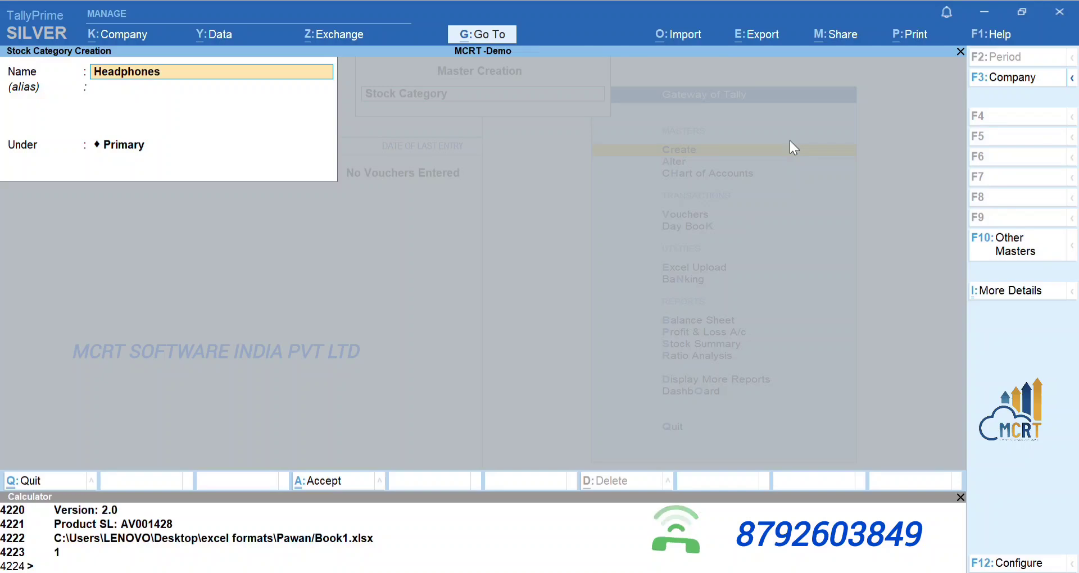
pyautogui.press('Return')
pyautogui.press('Return')
pyautogui.press('Return')
pyautogui.press('Return')
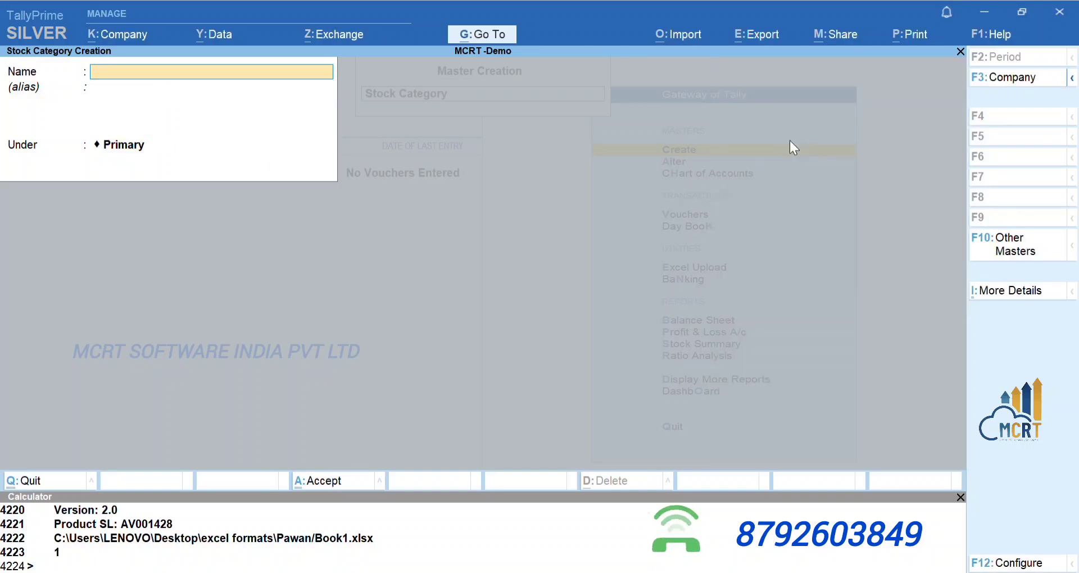
pyautogui.press('Escape')
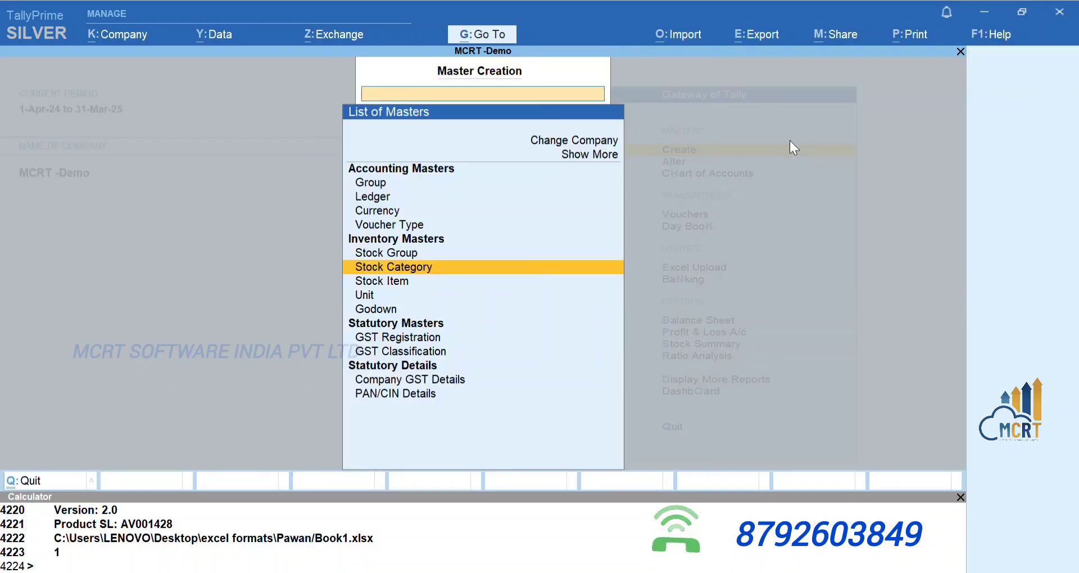
# Step: Start a new simple unit with the symbol Nos and the formal name Number
pyautogui.press('Down')
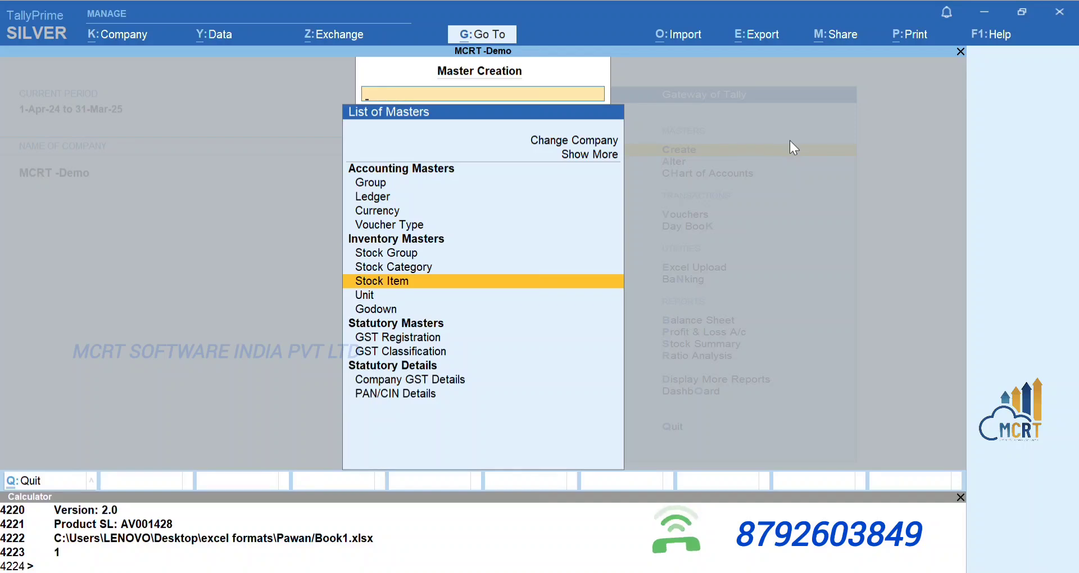
pyautogui.press('Down')
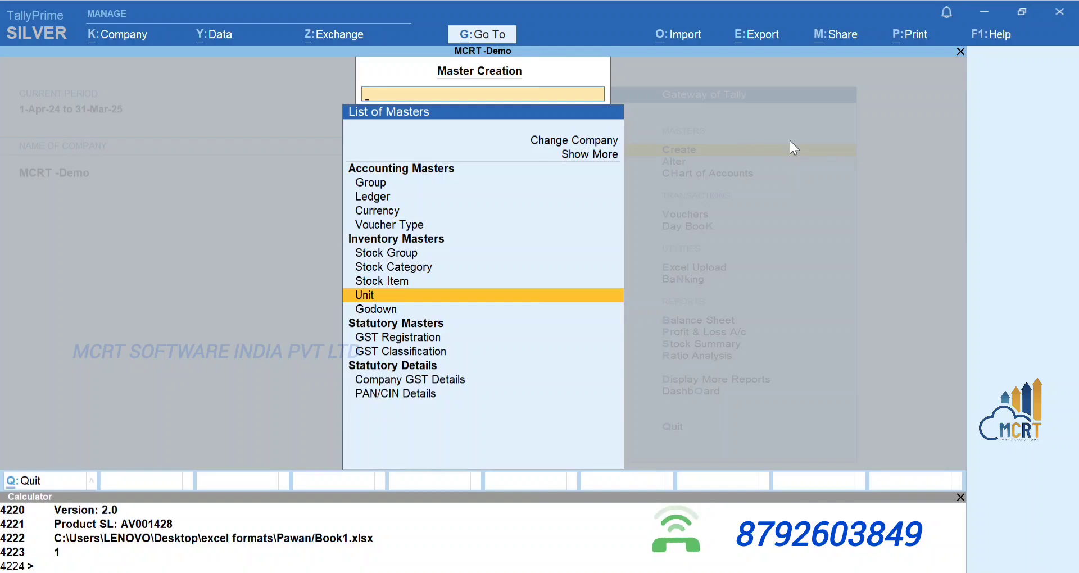
pyautogui.press('Return')
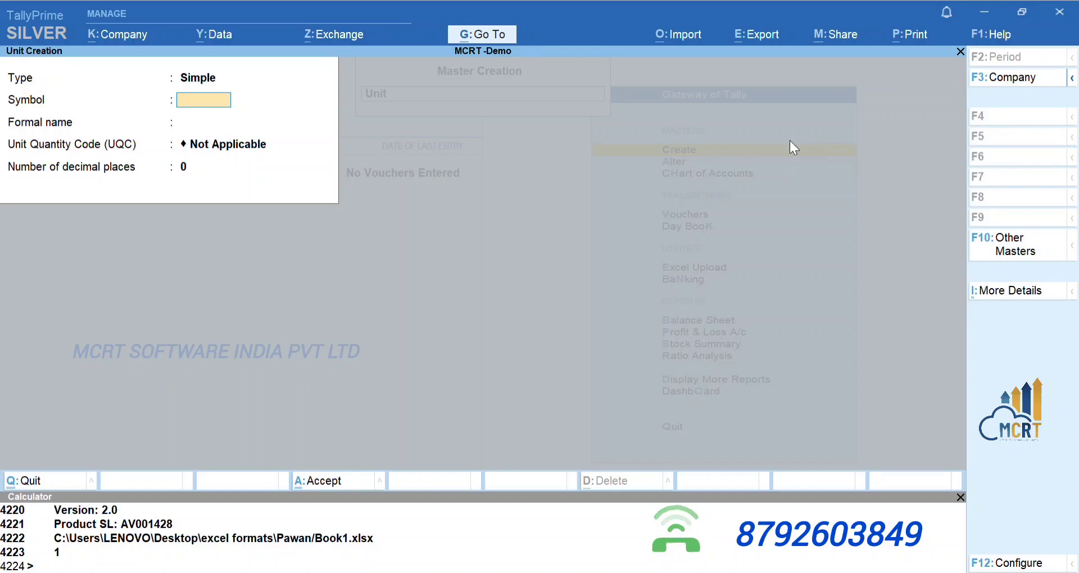
pyautogui.write('nos')
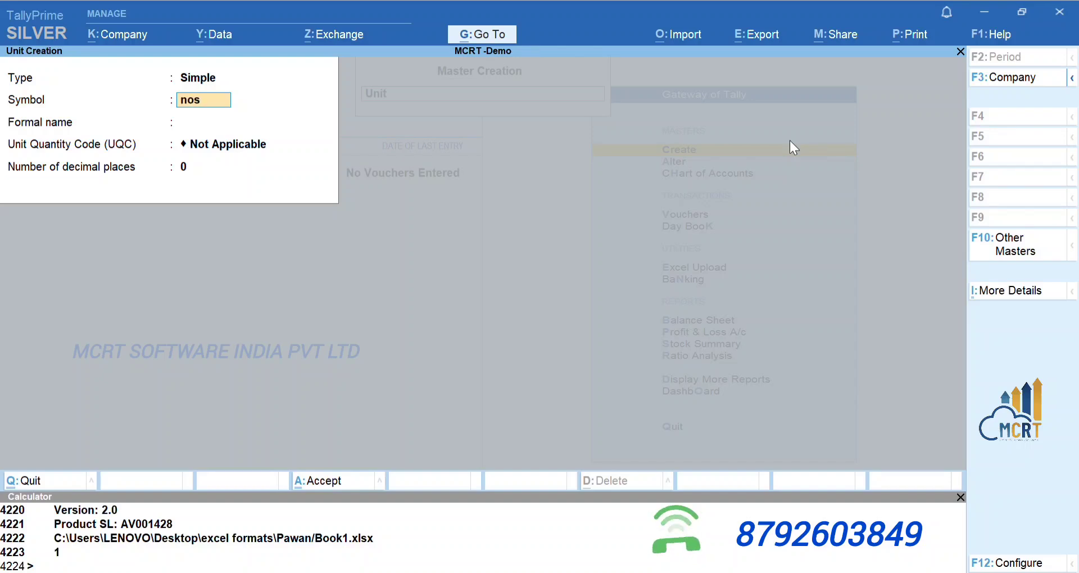
pyautogui.press('BackSpace')
pyautogui.press('BackSpace')
pyautogui.press('BackSpace')
pyautogui.write('NO')
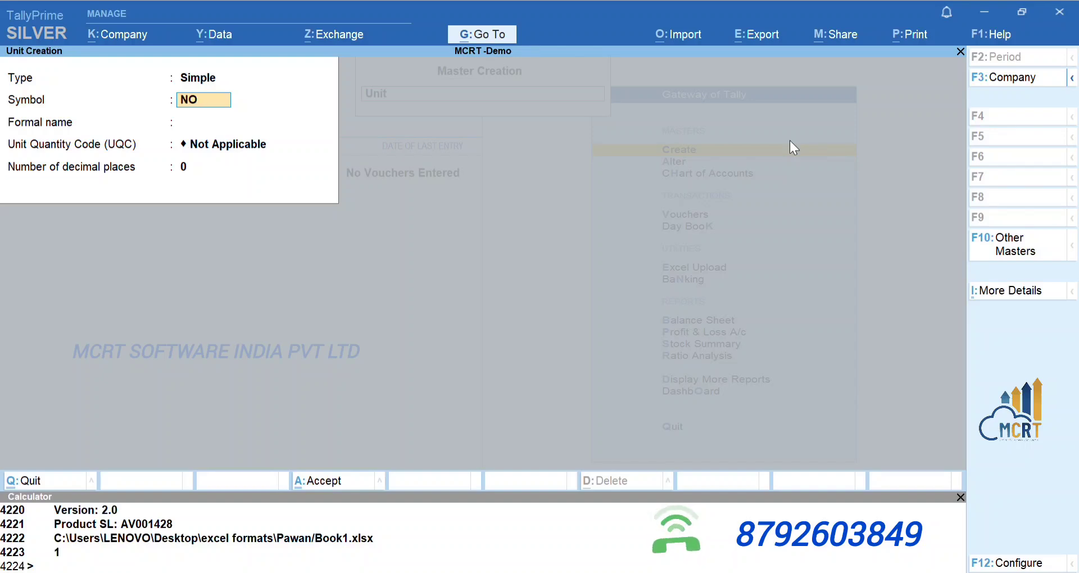
pyautogui.press('BackSpace')
pyautogui.write('os')
pyautogui.press('Return')
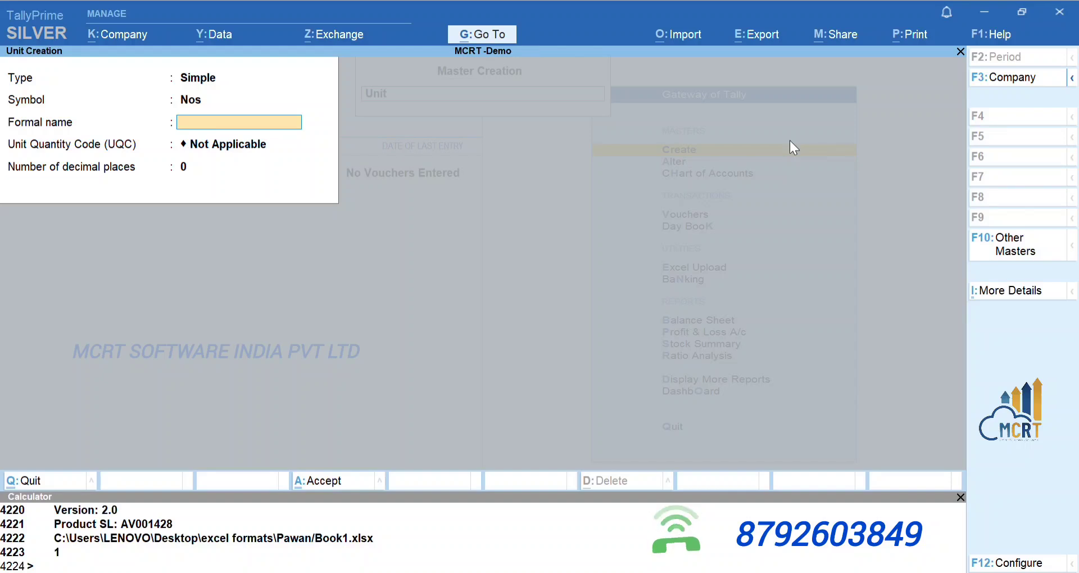
pyautogui.write('Number')
pyautogui.press('Return')
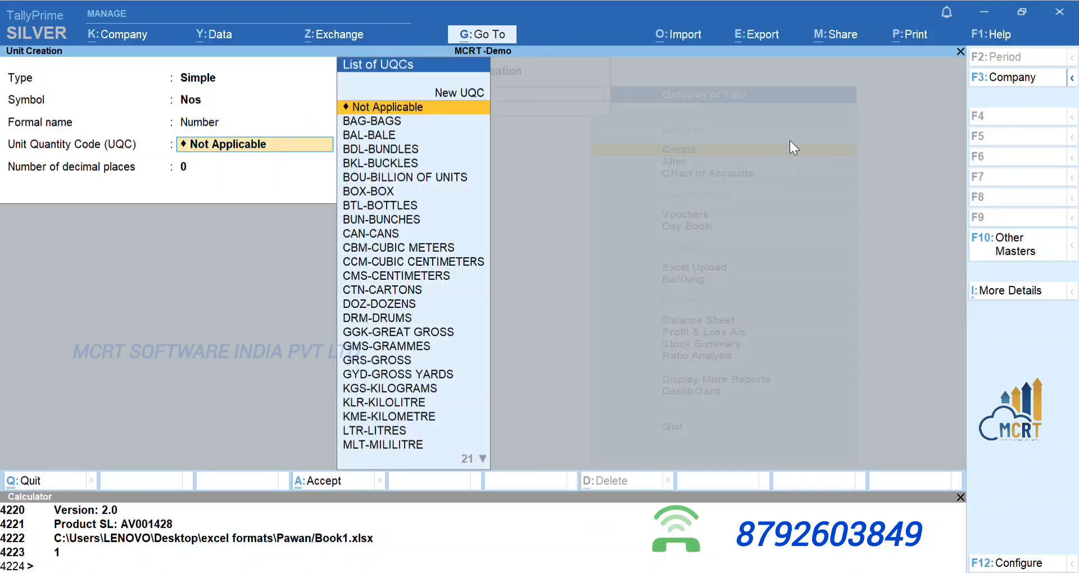
# Step: Set the unit's quantity code to NOS-NUMBERS with 0 decimal places, save it and leave unit creation
pyautogui.write('numbe')
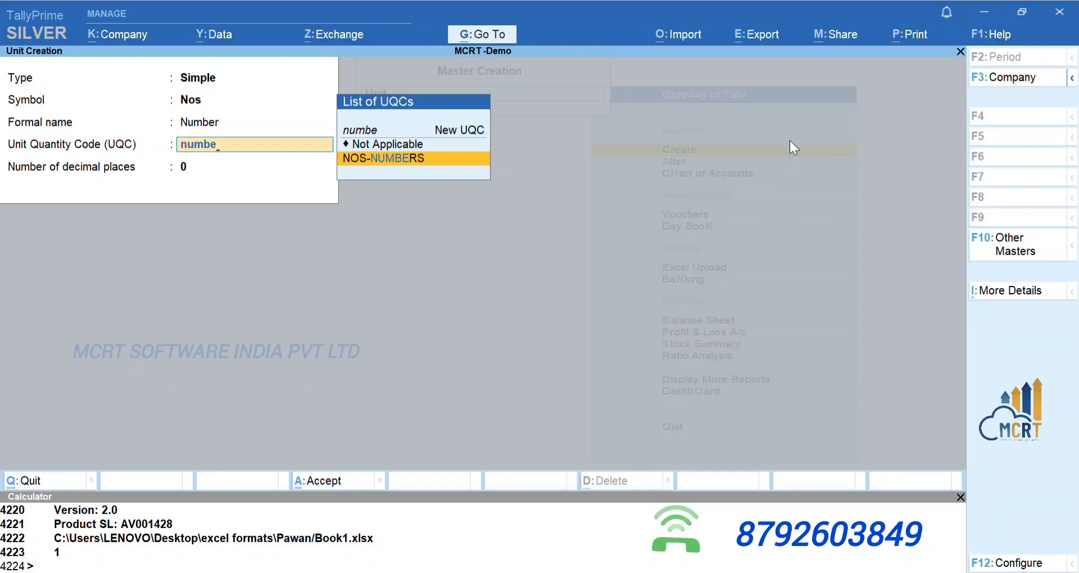
pyautogui.press('Return')
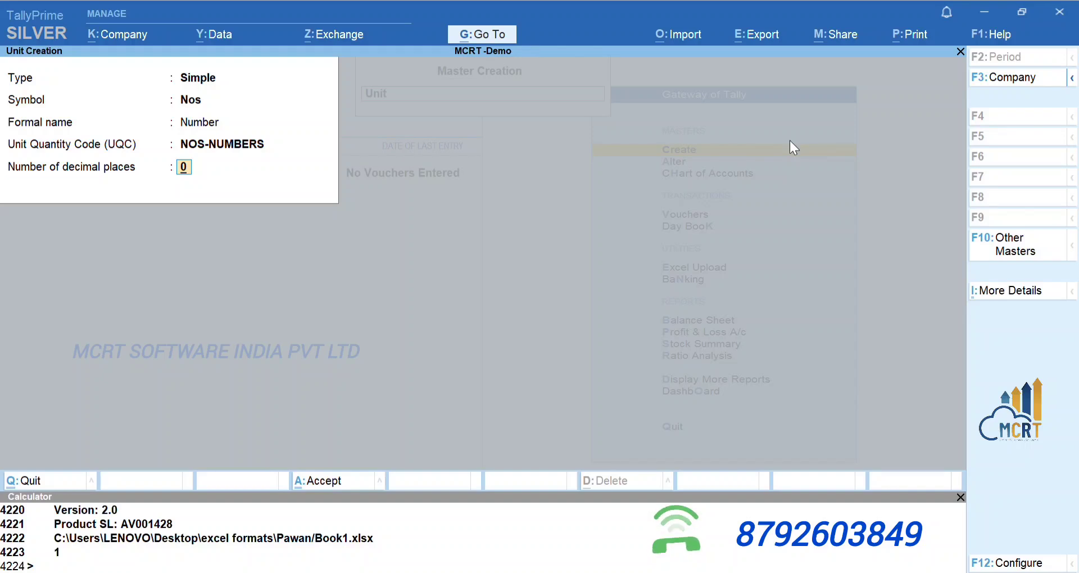
pyautogui.press('Return')
pyautogui.press('Return')
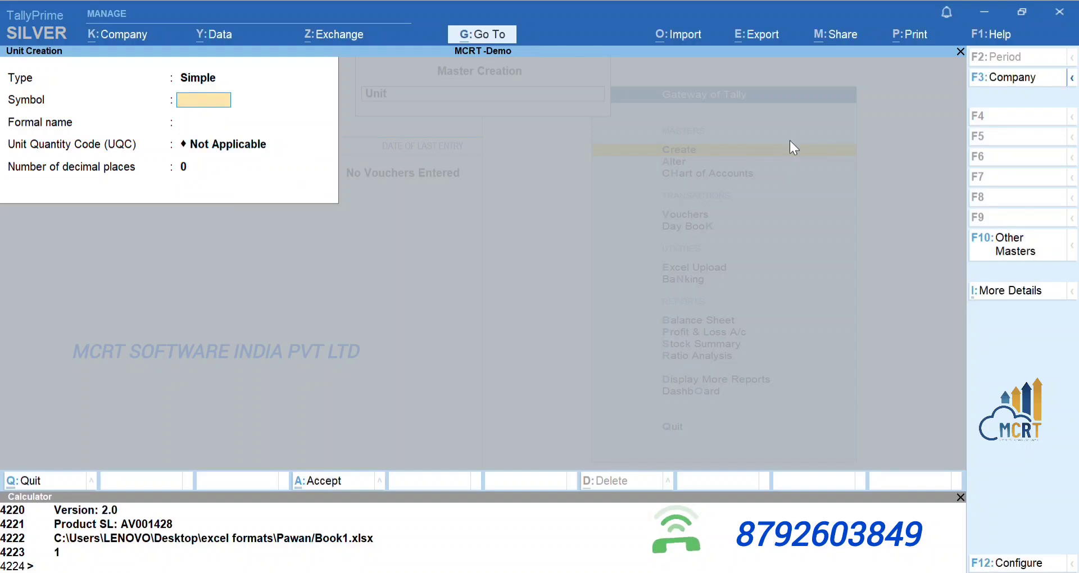
pyautogui.press('Escape')
# Step: Start a new stock item named Moto Edge 50 Pro without an alias
pyautogui.press('Up')
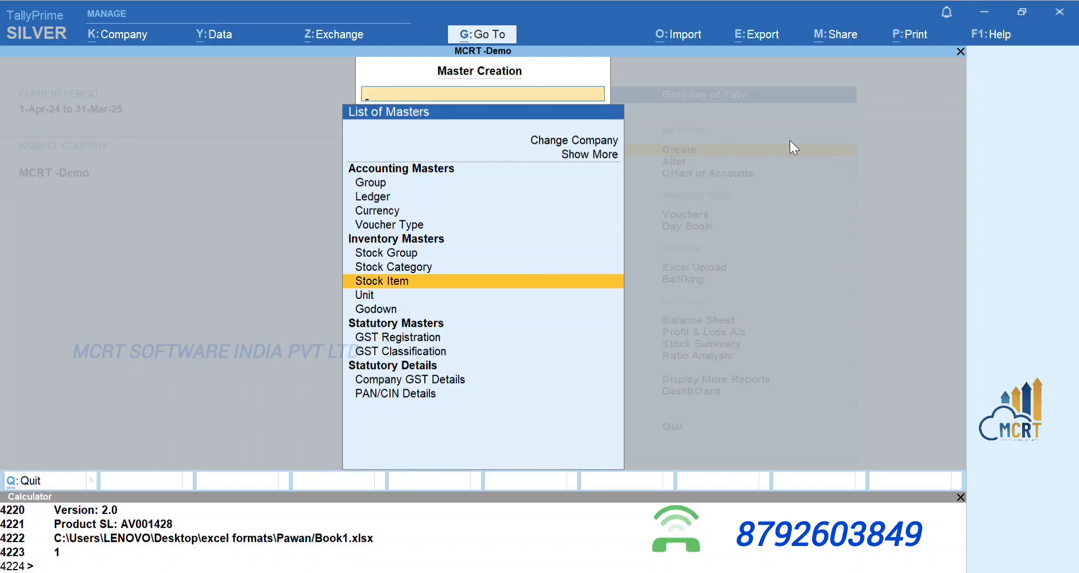
pyautogui.press('Return')
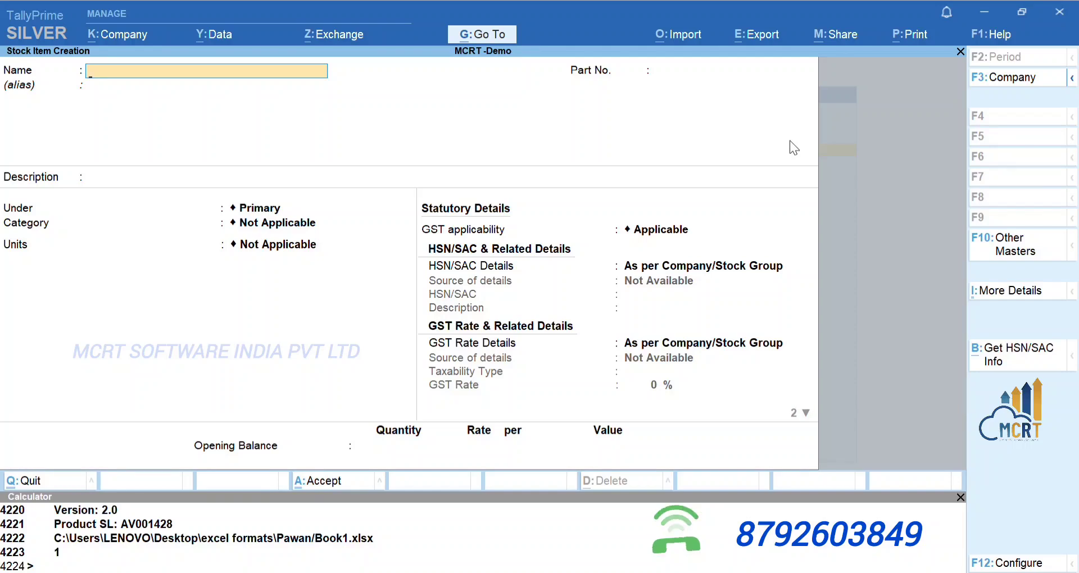
pyautogui.write('Moto')
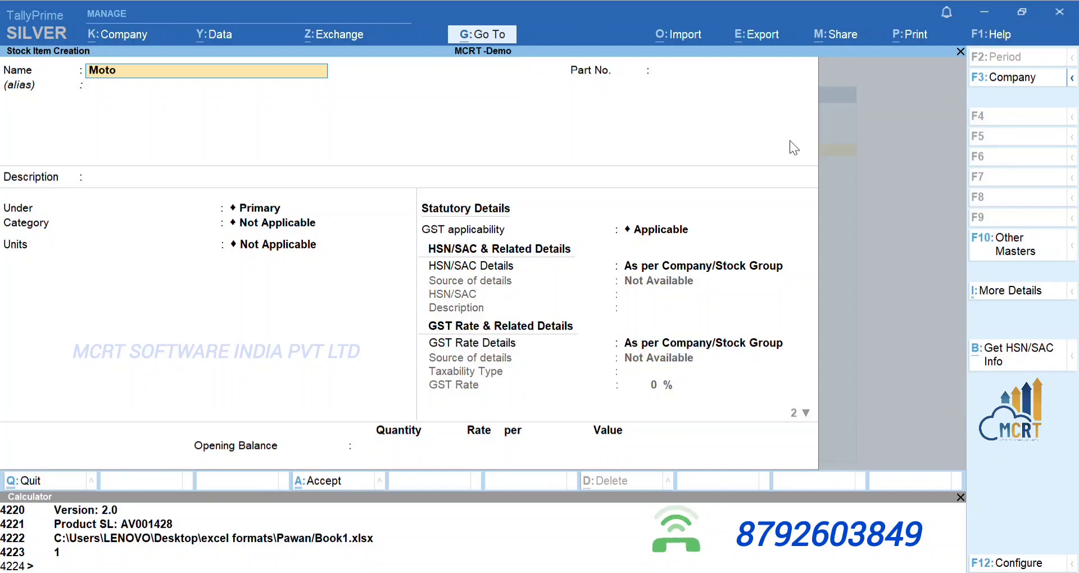
pyautogui.write(' Edge')
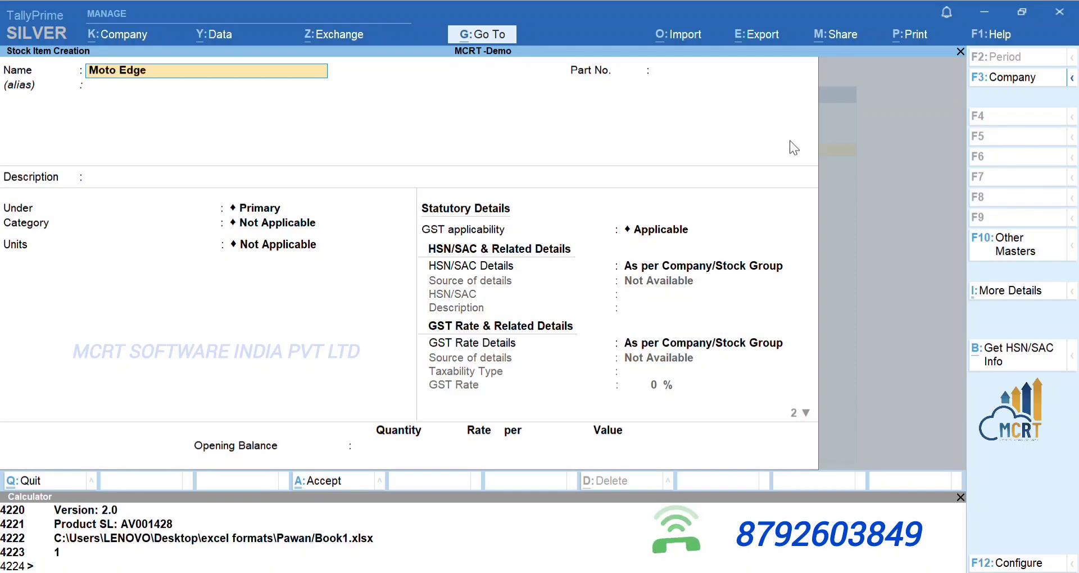
pyautogui.write(' 50 U')
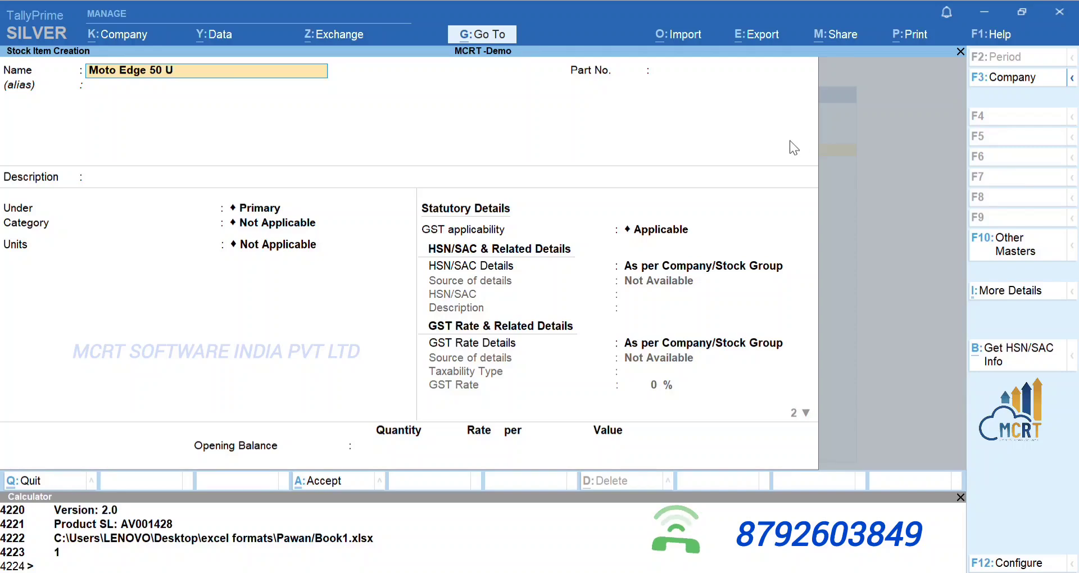
pyautogui.write('pltra')
pyautogui.press('BackSpace')
pyautogui.press('BackSpace')
pyautogui.press('BackSpace')
pyautogui.press('BackSpace')
pyautogui.press('BackSpace')
pyautogui.press('BackSpace')
pyautogui.press('BackSpace')
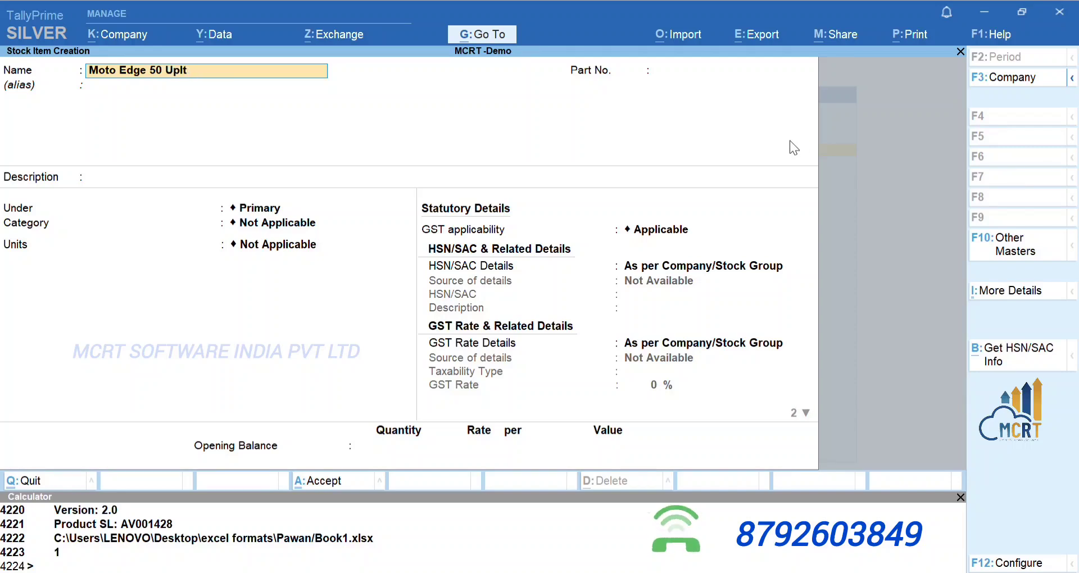
pyautogui.write('Pro')
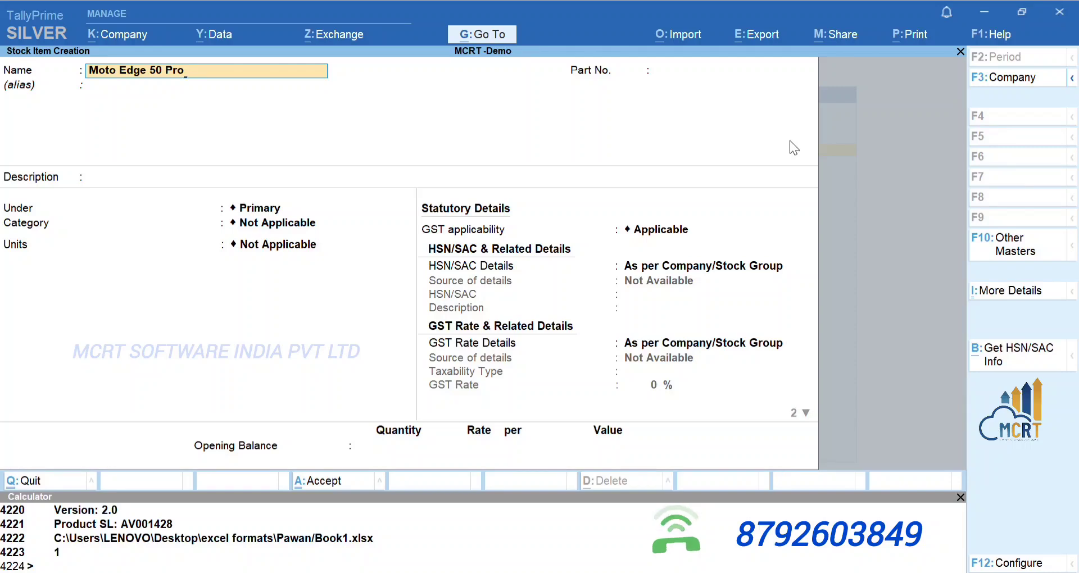
pyautogui.press('Return')
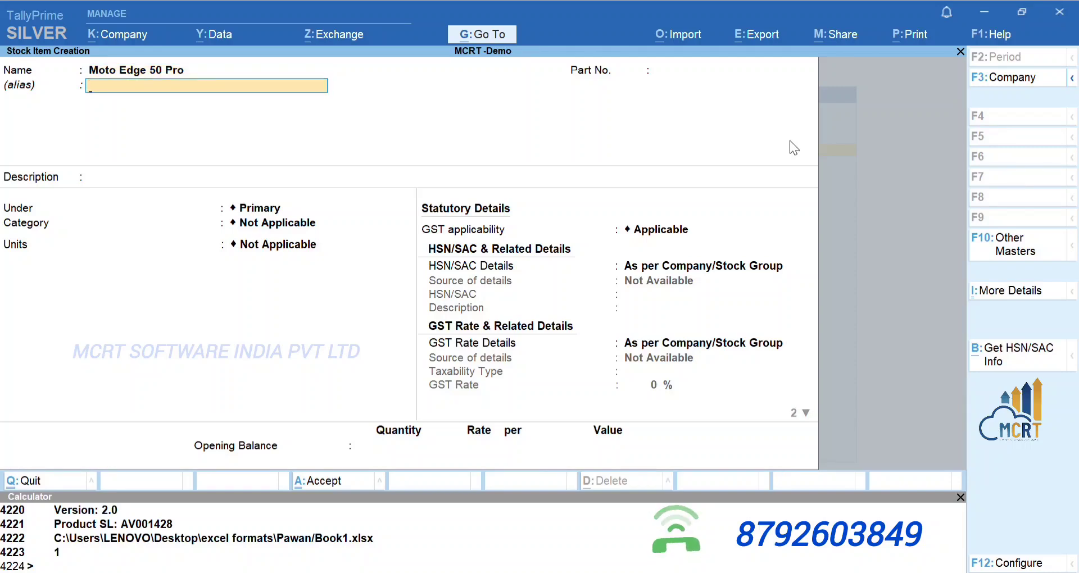
pyautogui.press('Return')
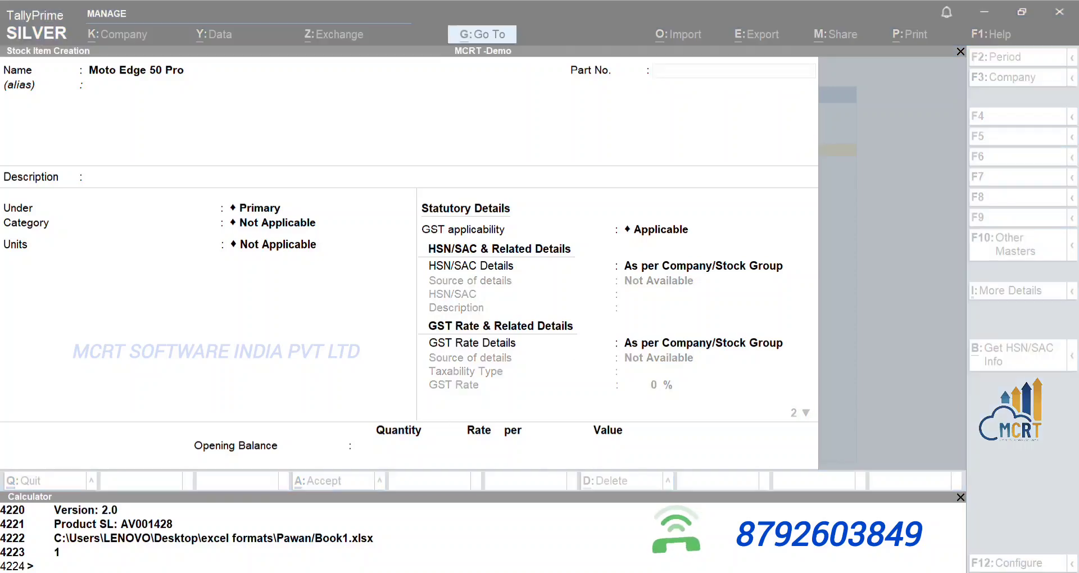
pyautogui.hotkey('alt', 'Tab')
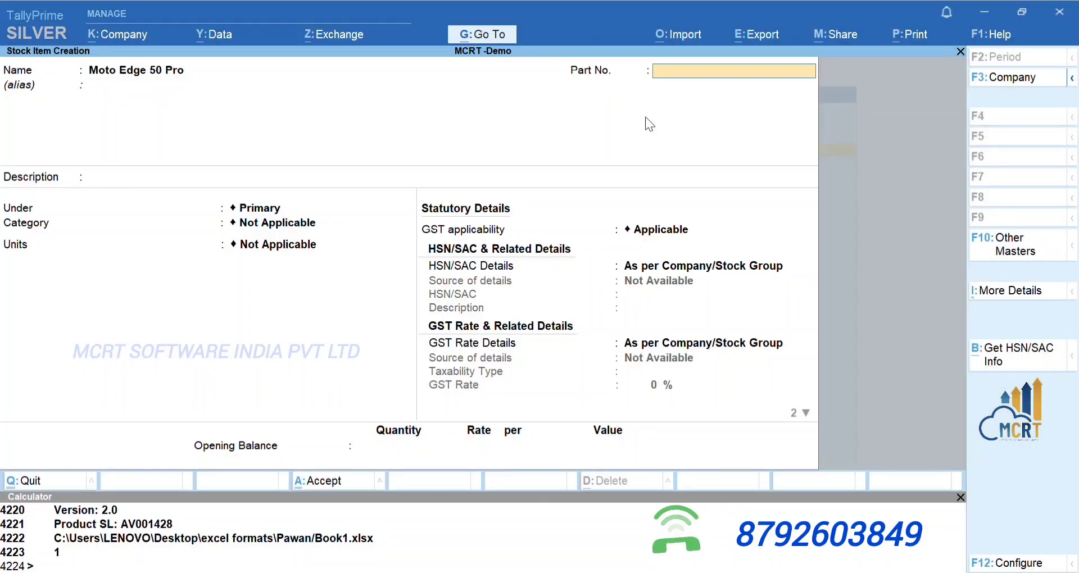
pyautogui.press('ctrl')
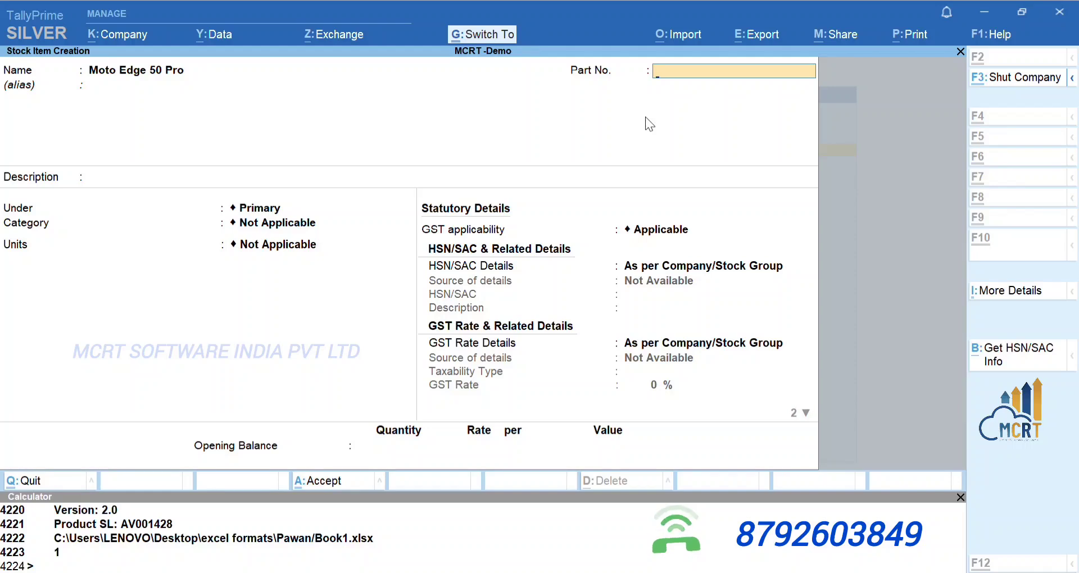
pyautogui.hotkey('ctrl', 'v')
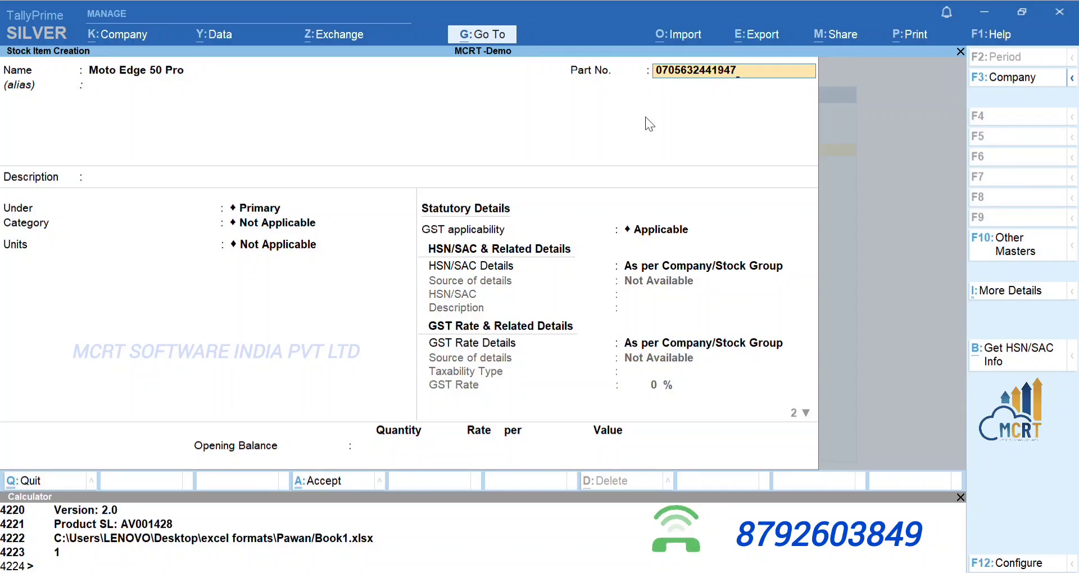
pyautogui.press('Return')
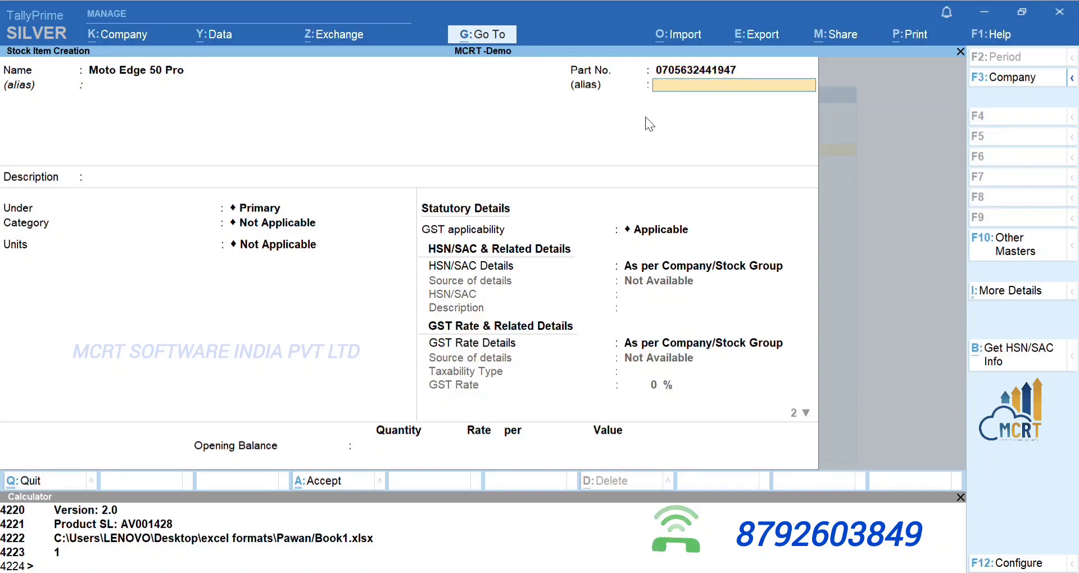
pyautogui.press('Return')
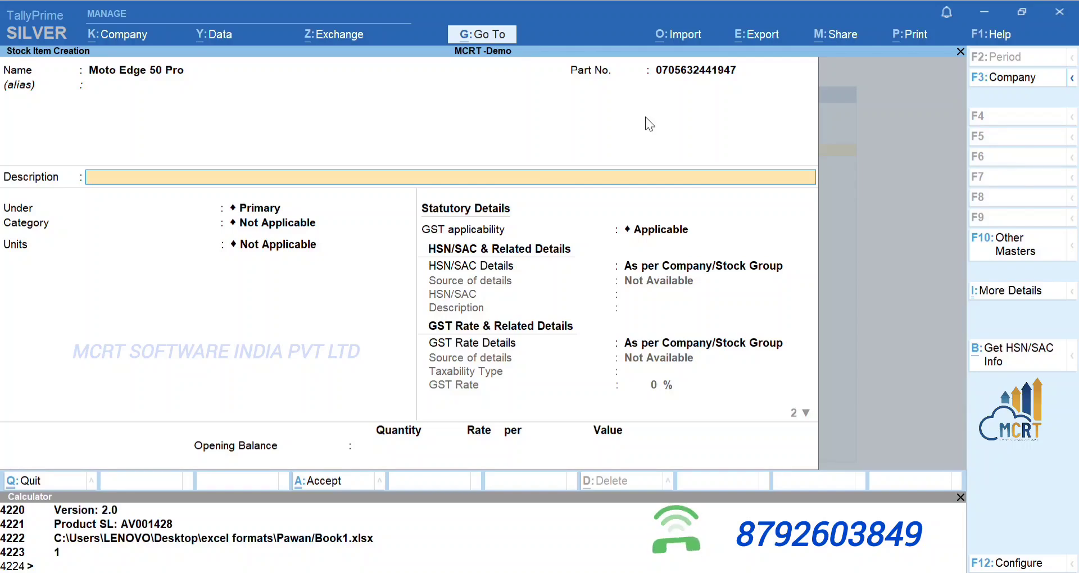
# Step: Enter "Without charger" as the stock item's description
pyautogui.write('Wi')
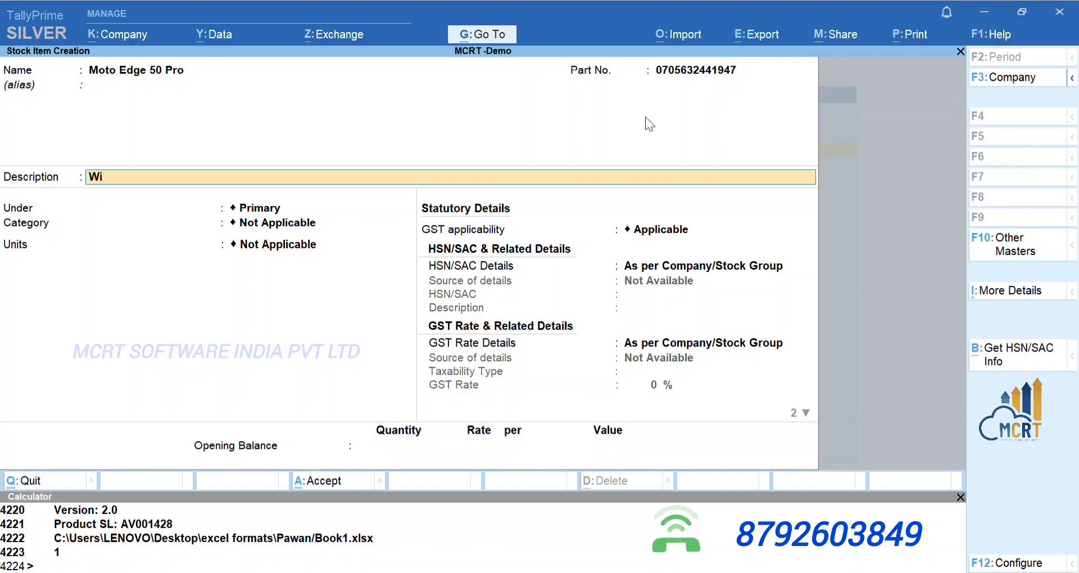
pyautogui.write('thout charger')
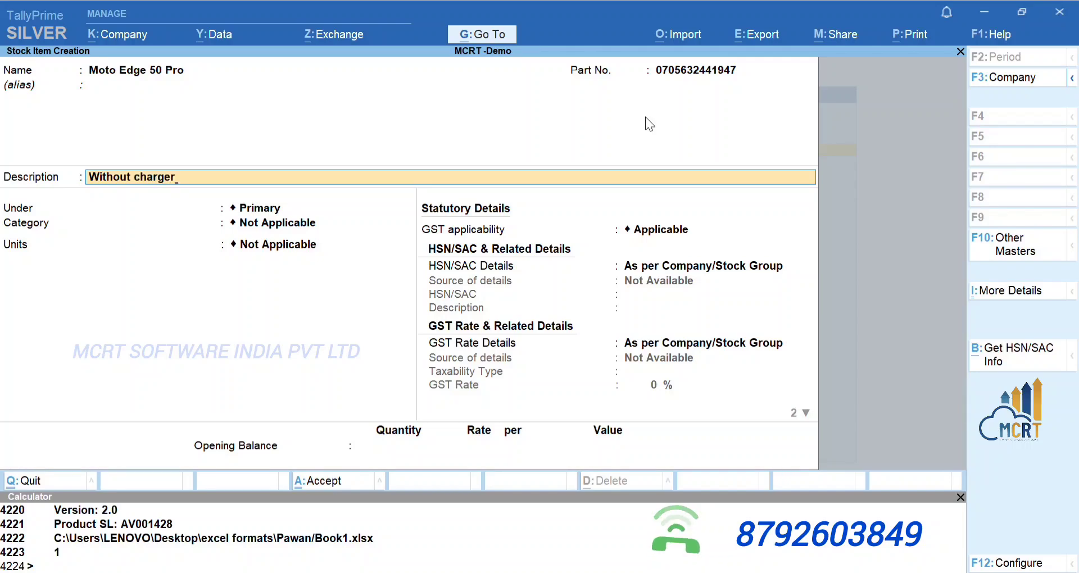
pyautogui.press('Return')
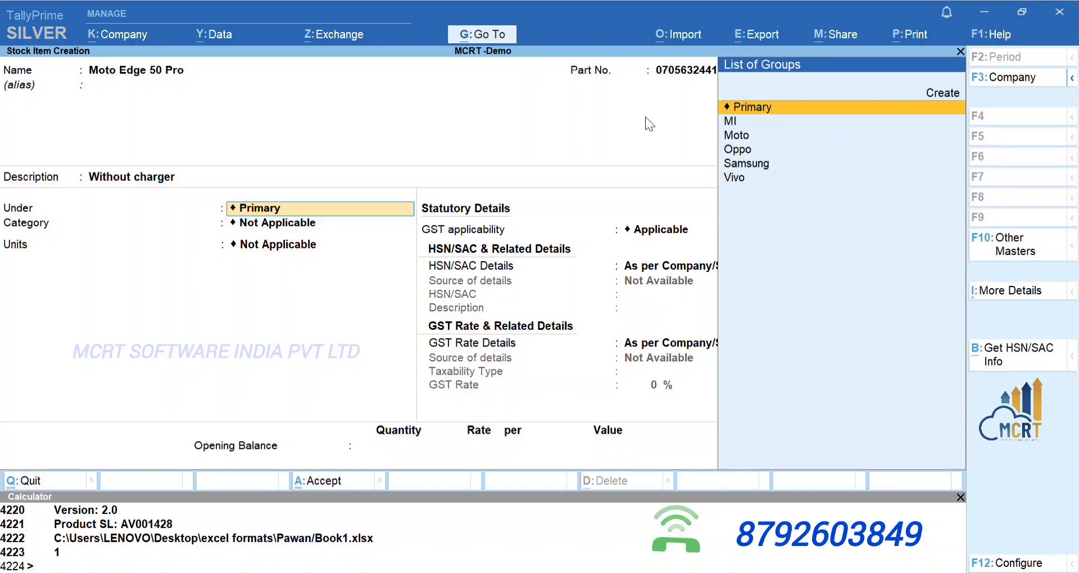
# Step: Place the stock item under the stock group Moto
pyautogui.press('Down')
pyautogui.press('Down')
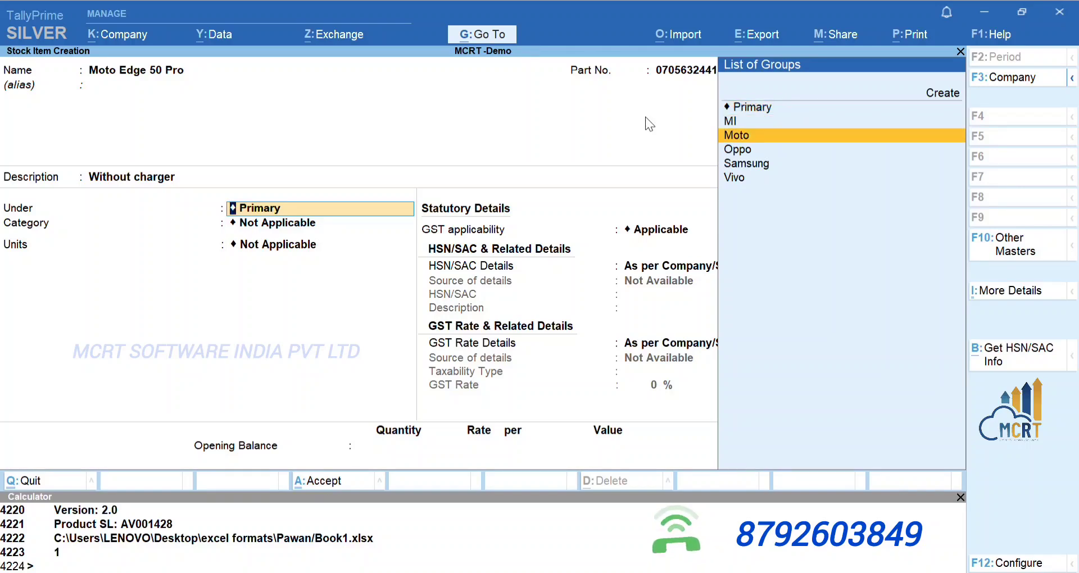
pyautogui.press('Up')
pyautogui.press('Up')
pyautogui.press('Down')
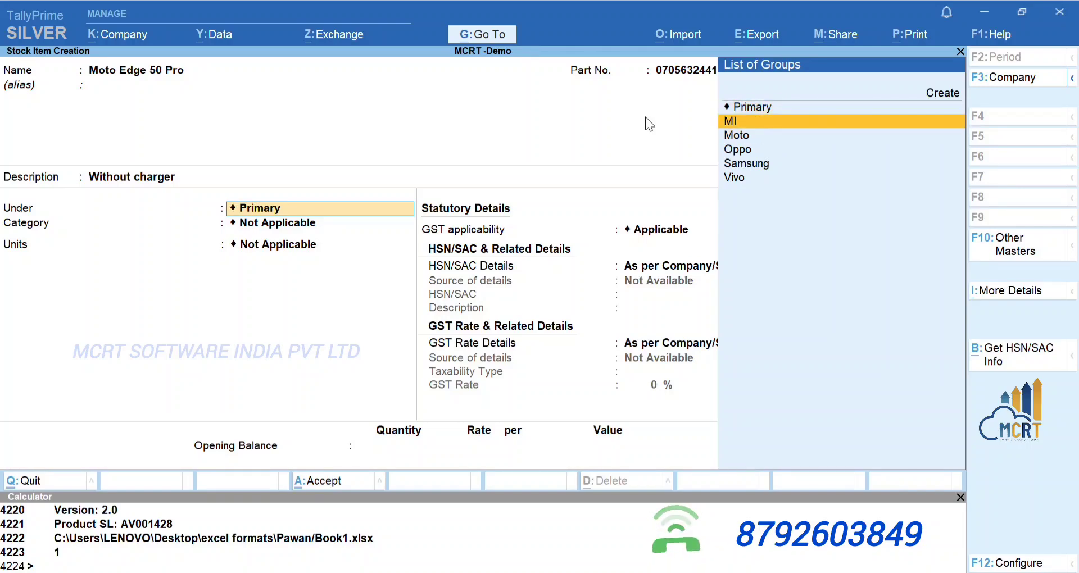
pyautogui.press('Down')
pyautogui.press('Down')
pyautogui.press('Down')
pyautogui.press('Down')
pyautogui.press('Up')
pyautogui.press('Up')
pyautogui.press('Up')
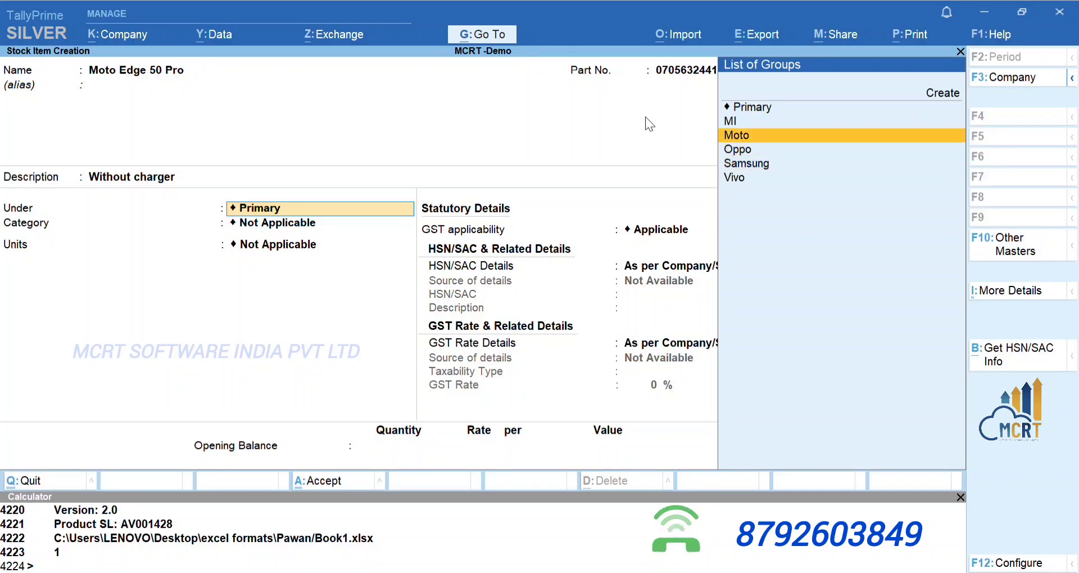
pyautogui.press('Return')
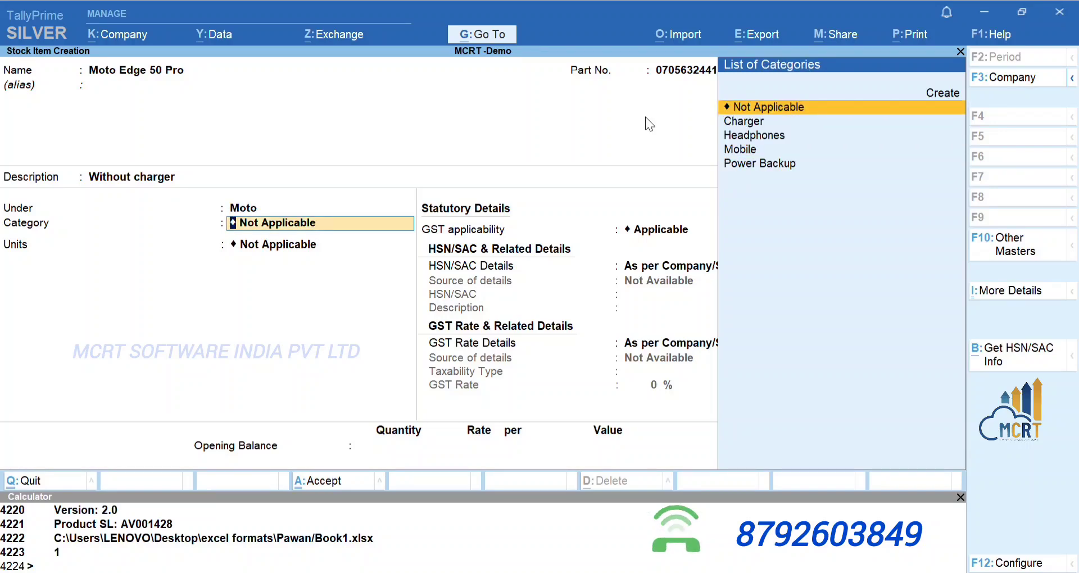
# Step: Assign the stock item to the stock category Mobile
pyautogui.press('Down')
pyautogui.press('Down')
pyautogui.press('Down')
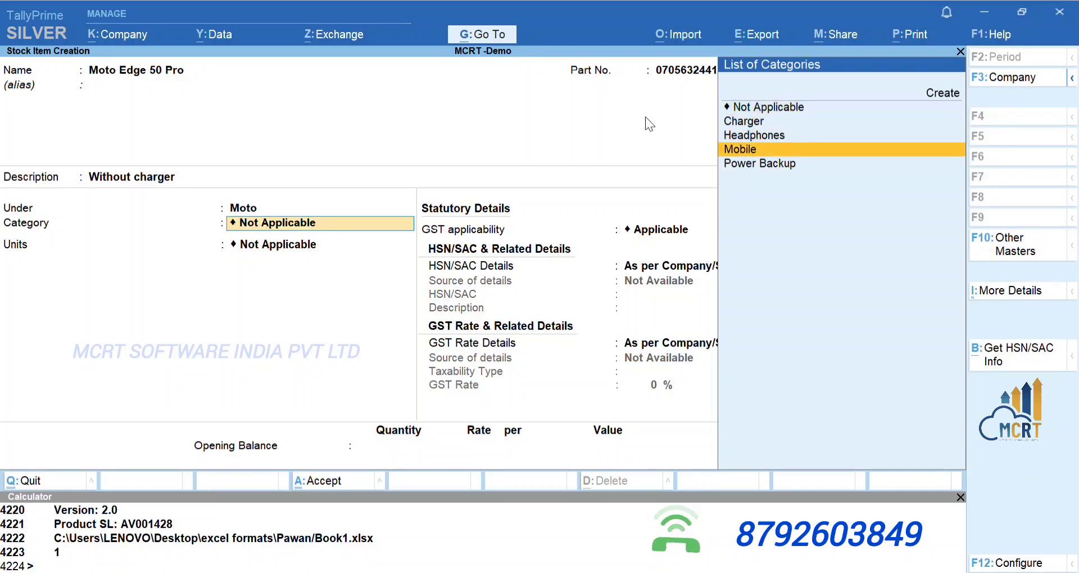
pyautogui.press('Up')
pyautogui.press('Up')
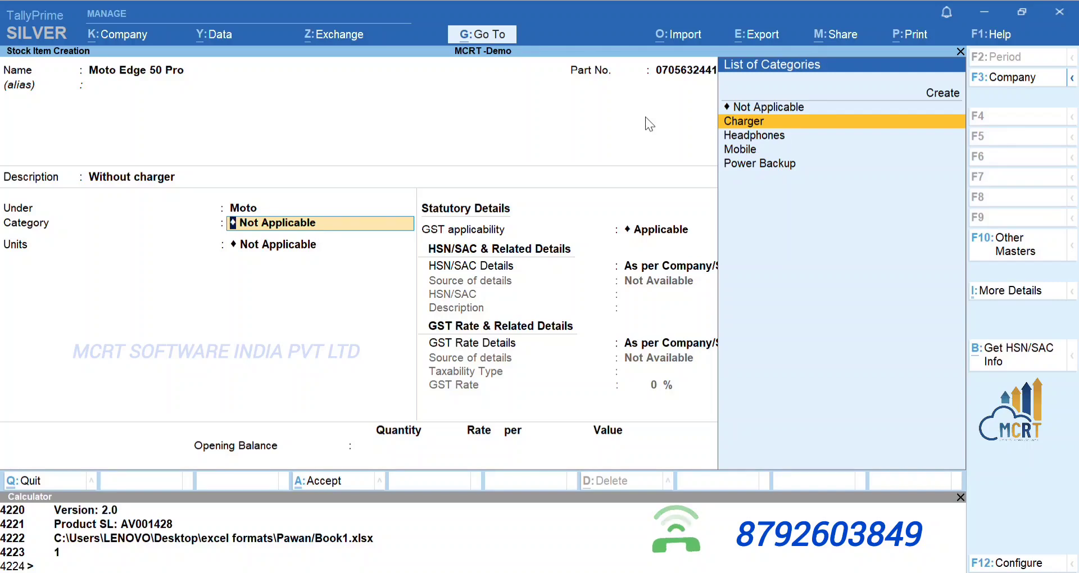
pyautogui.press('Down')
pyautogui.press('Down')
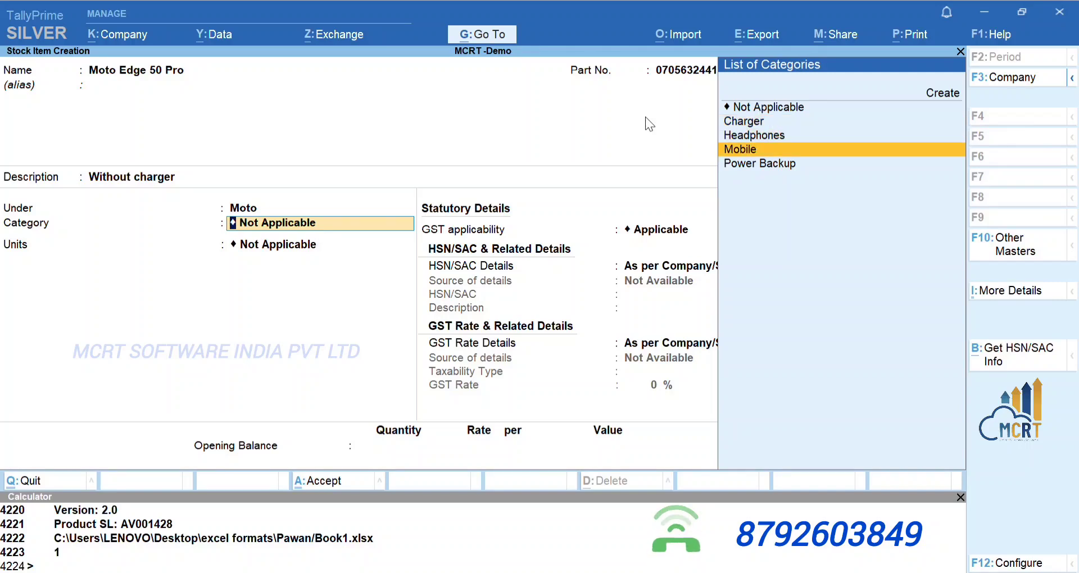
pyautogui.press('Return')
# Step: Set the stock item's unit to Nos and keep its GST applicability as Applicable
pyautogui.press('Down')
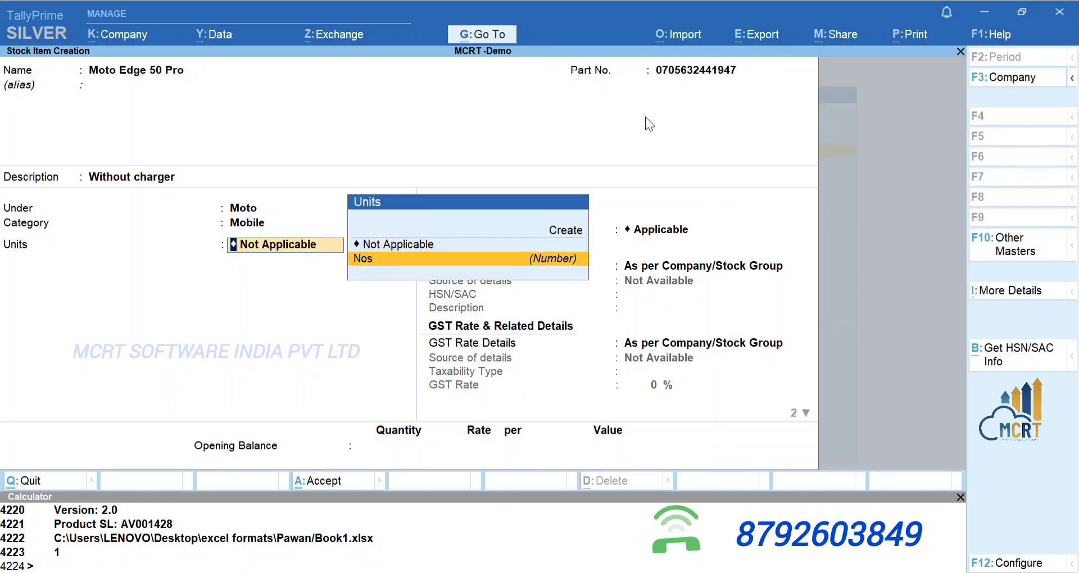
pyautogui.press('Return')
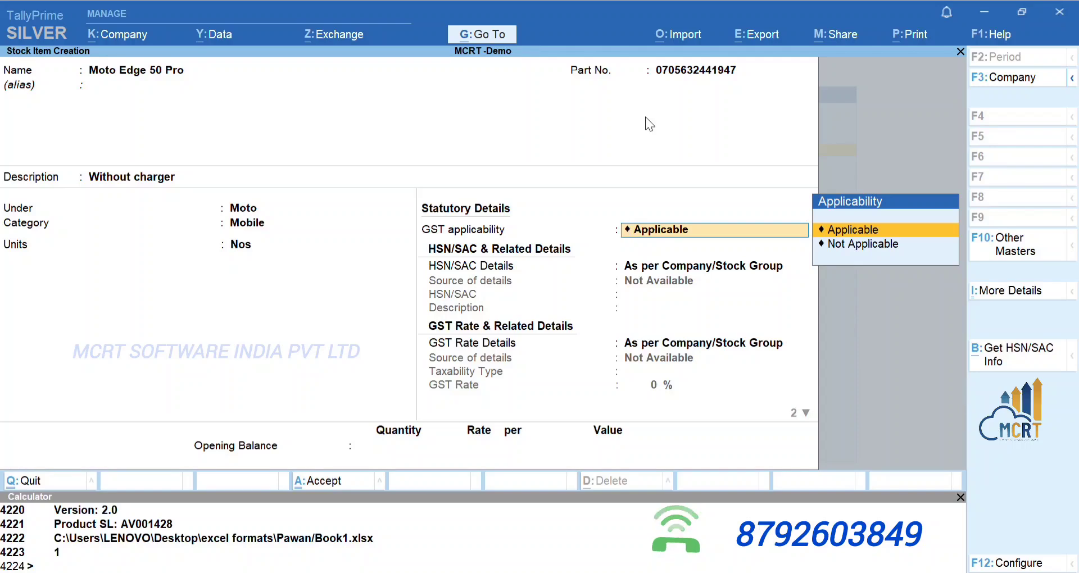
pyautogui.press('Return')
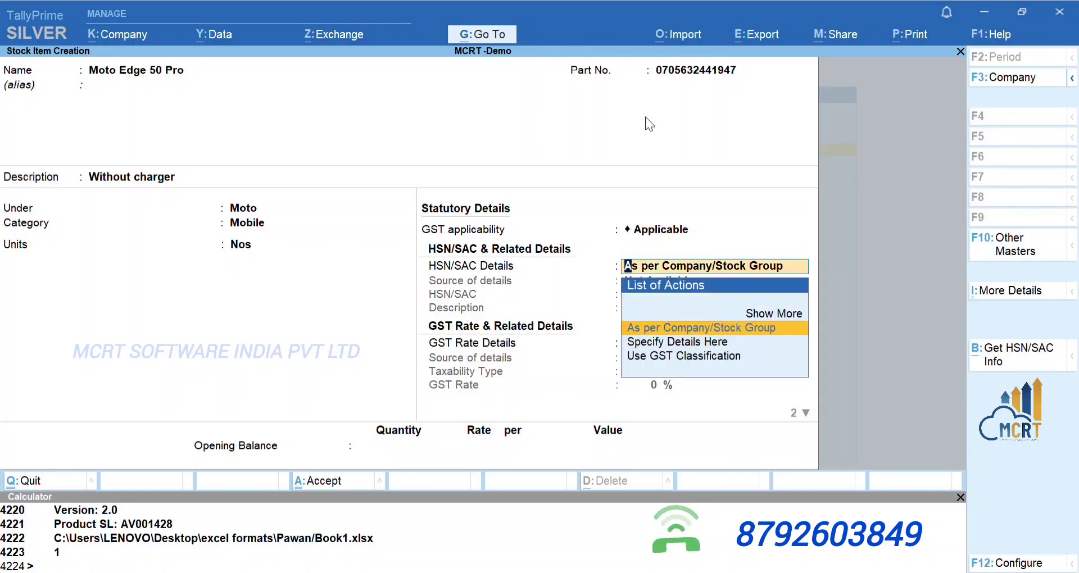
pyautogui.press('Down')
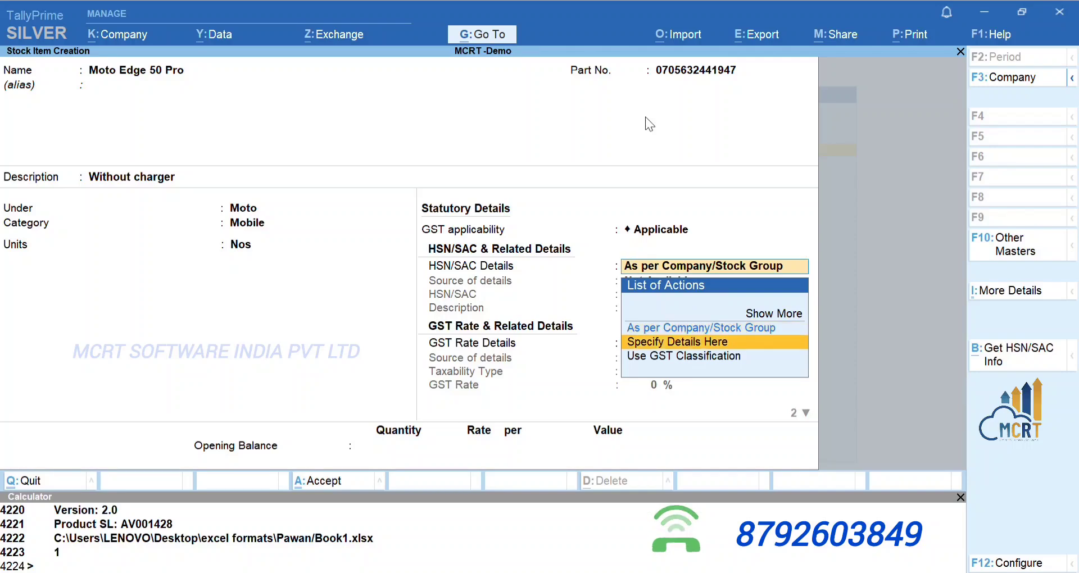
pyautogui.press('Down')
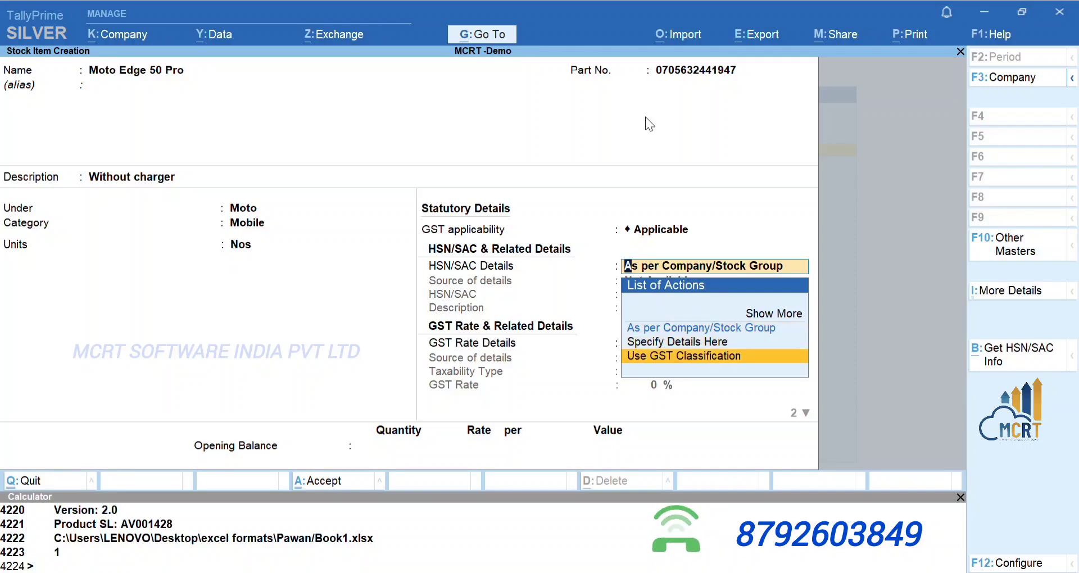
pyautogui.press('Up')
pyautogui.press('Up')
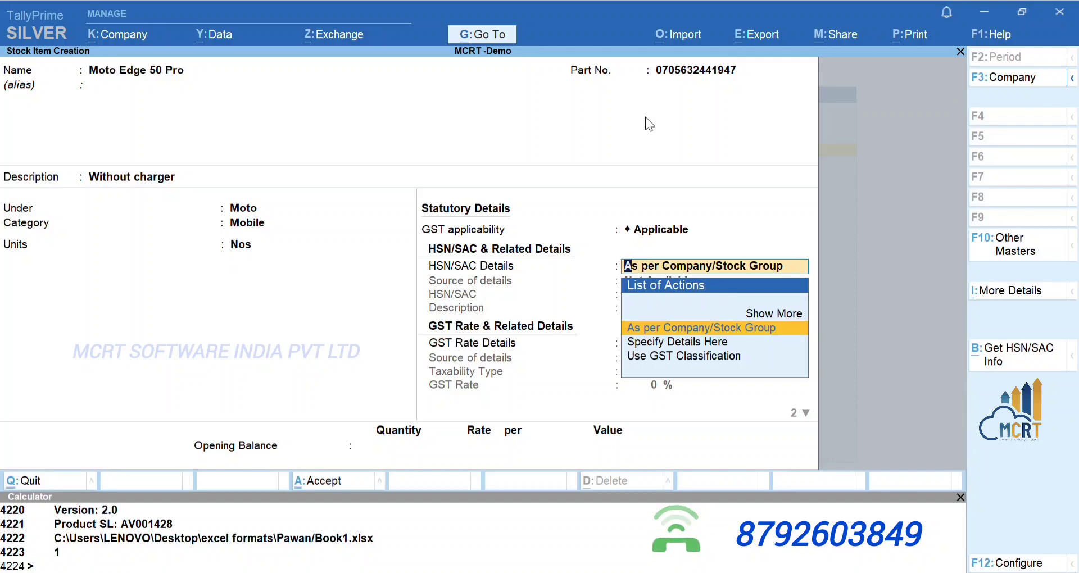
# Step: In the company features, choose to set or alter the company's GST rate and other details
pyautogui.press('F11')
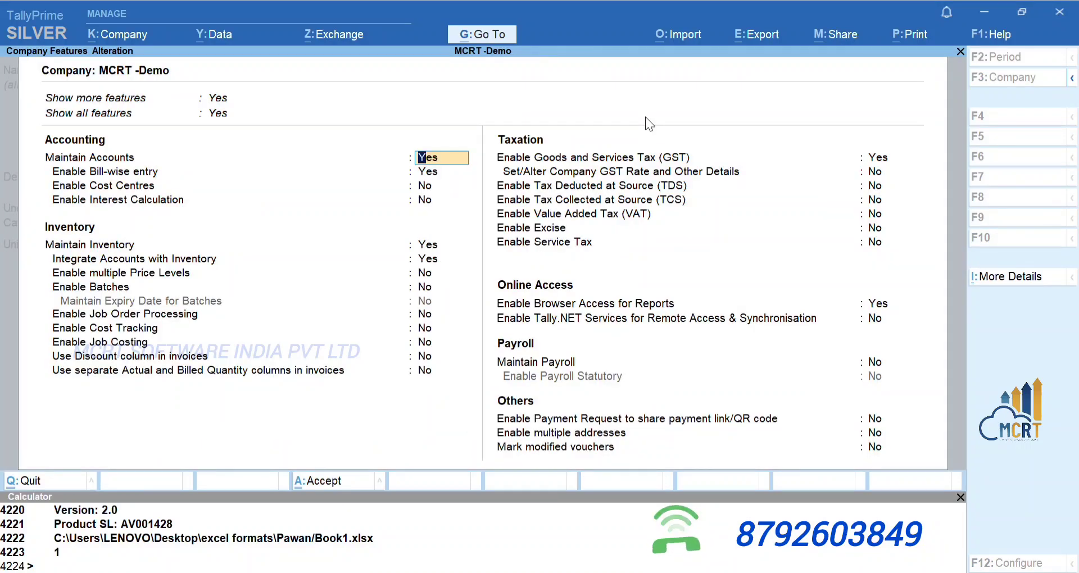
pyautogui.click(886, 176)
pyautogui.press('y')
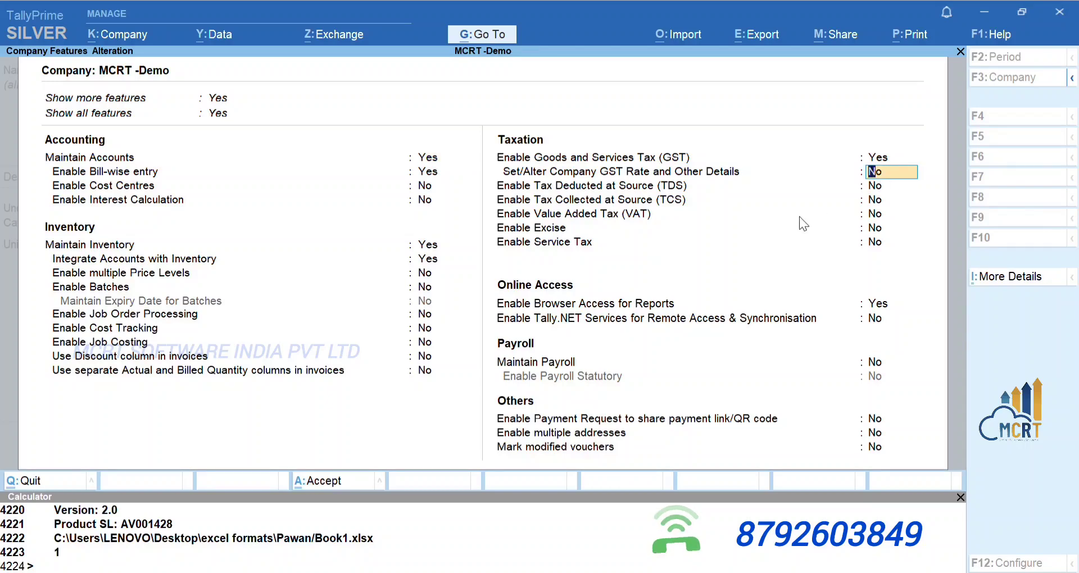
pyautogui.press('Return')
pyautogui.press('BackSpace')
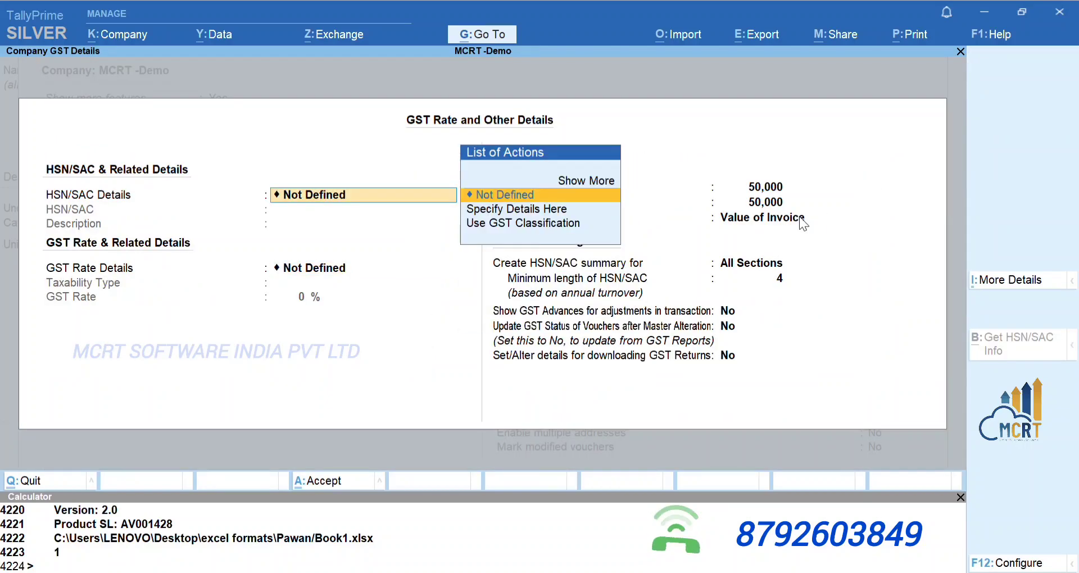
# Step: Set the company's HSN/SAC details to Specify Details Here, clear the trial code 87654 and save with the HSN/SAC empty
pyautogui.press('Down')
pyautogui.press('Return')
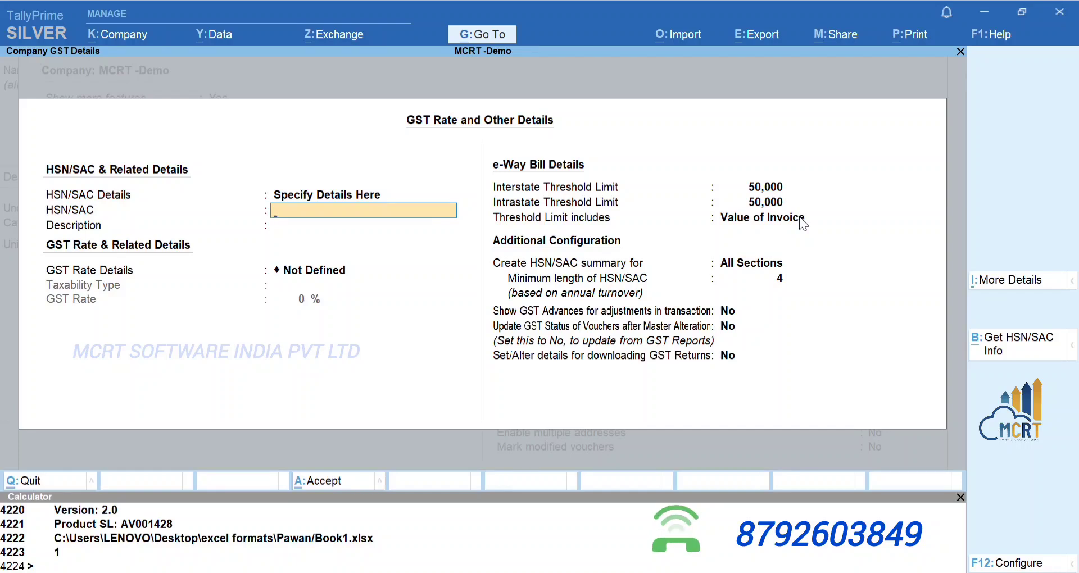
pyautogui.write('87654')
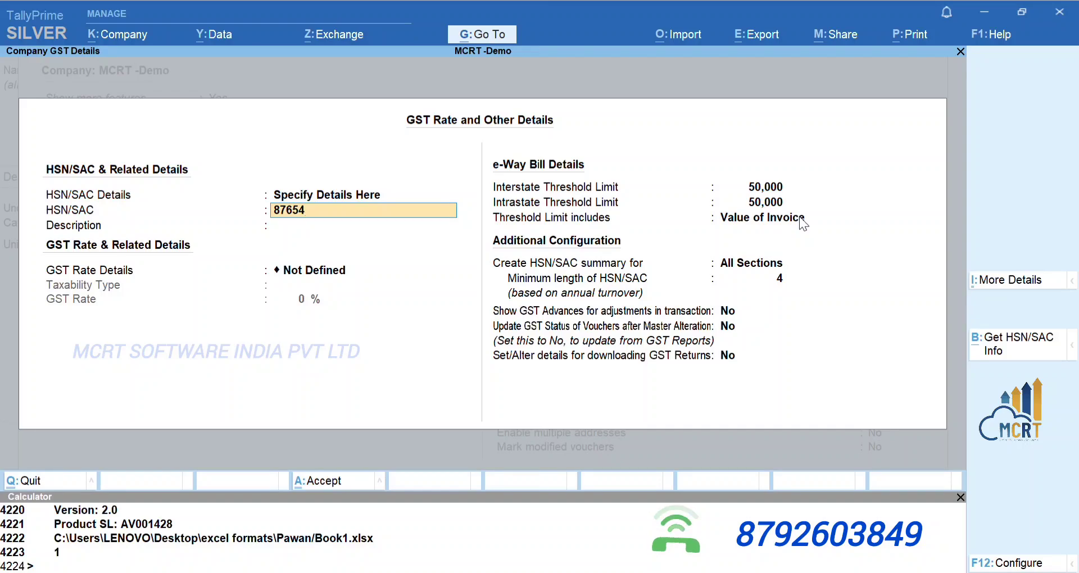
pyautogui.press('Escape')
pyautogui.press('Escape')
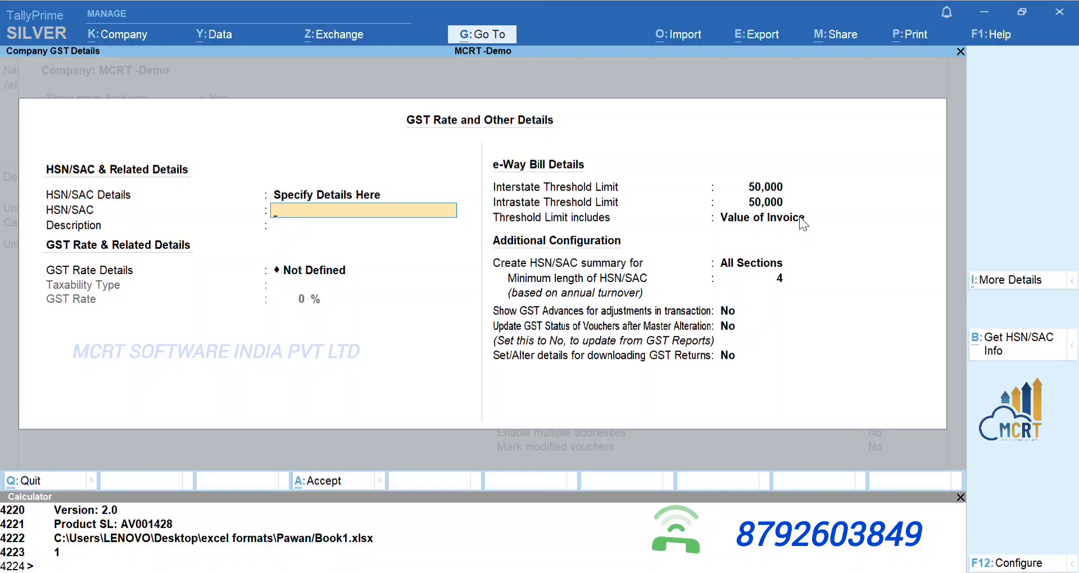
pyautogui.hotkey('ctrl', 'a')
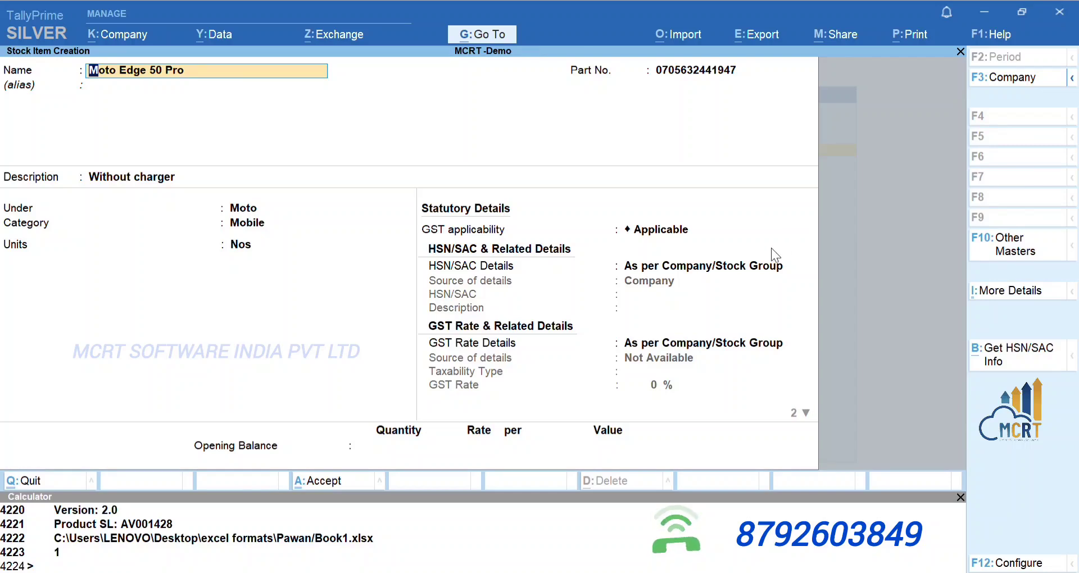
# Step: Open the stock group Moto for alteration from the stock item and go through to its statutory details
pyautogui.click(743, 267)
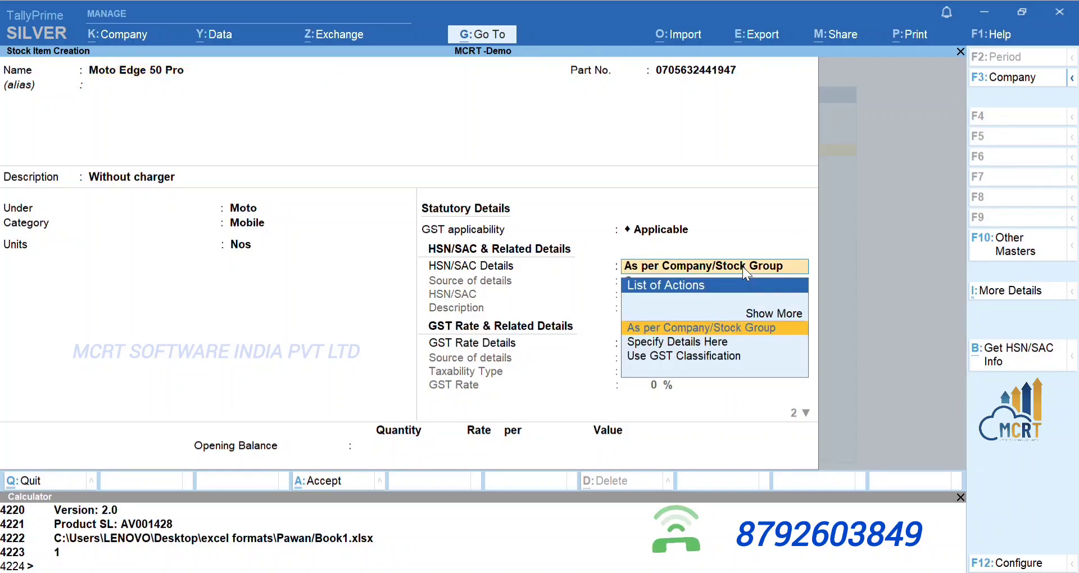
pyautogui.click(245, 209)
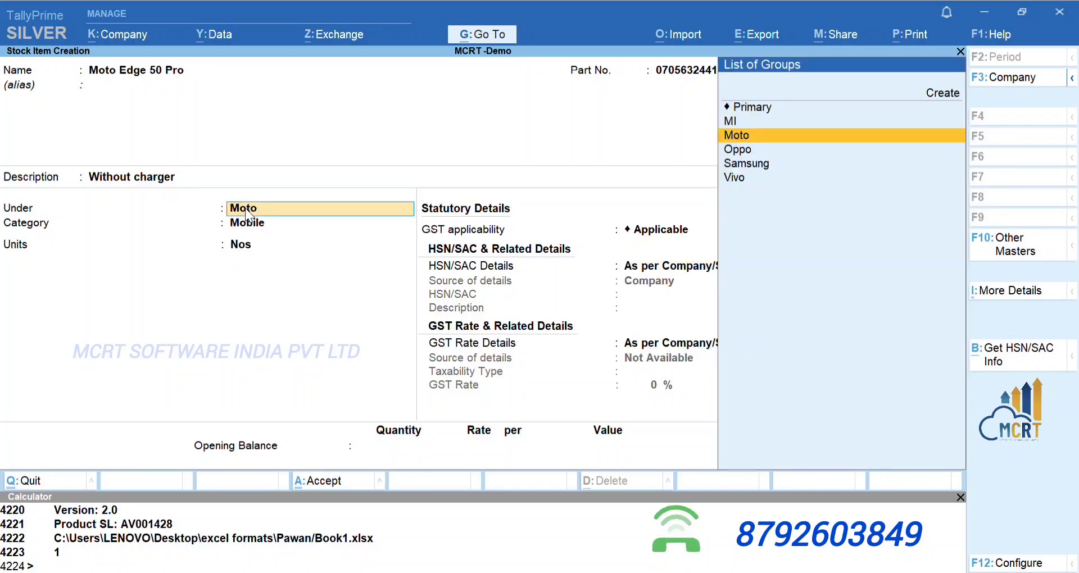
pyautogui.hotkey('ctrl', 'Return')
pyautogui.press('Return')
pyautogui.press('Return')
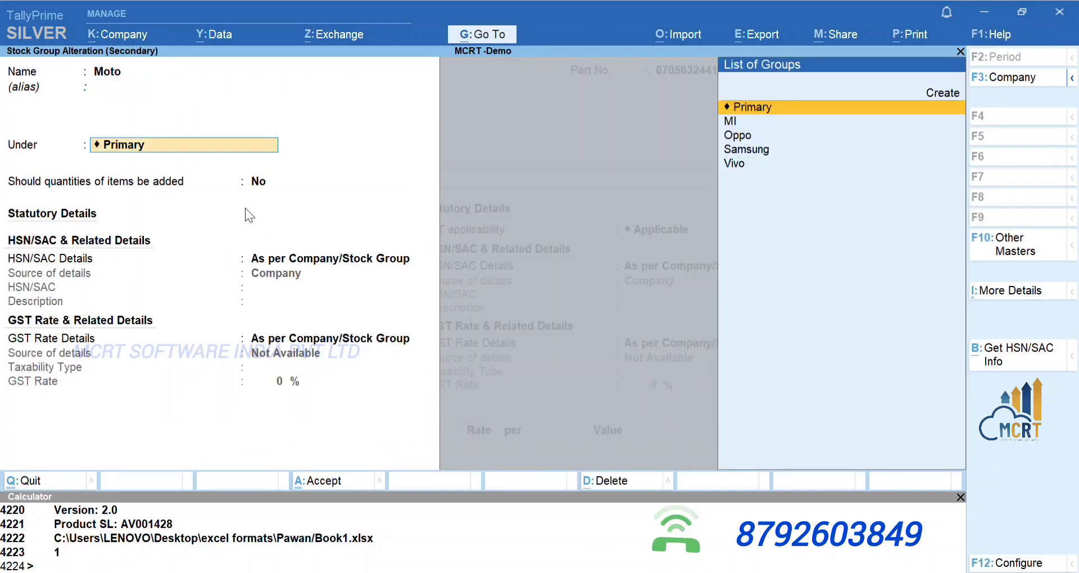
pyautogui.press('Return')
pyautogui.press('Return')
pyautogui.press('Return')
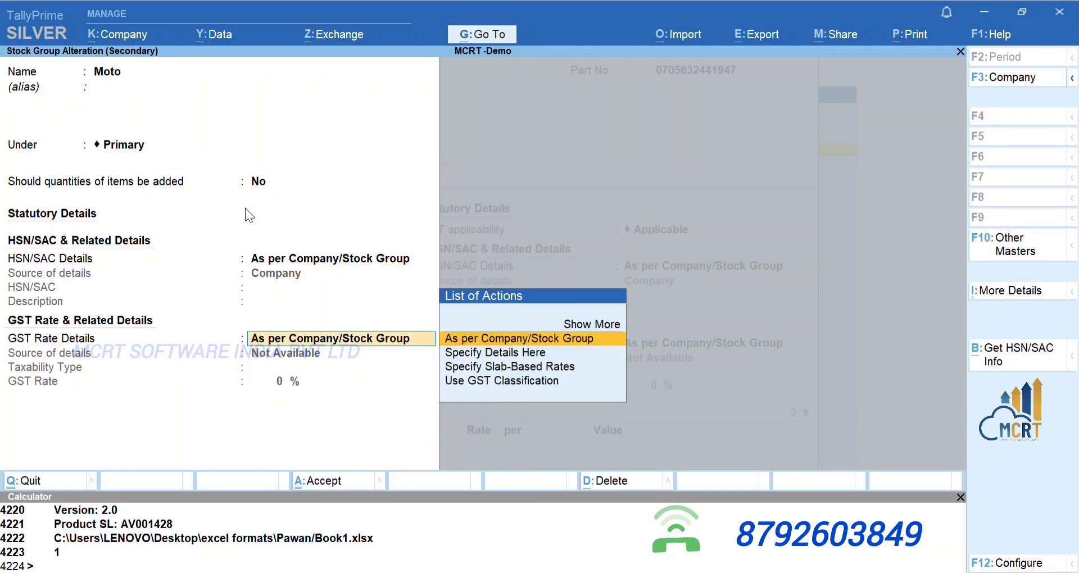
# Step: Try setting the Moto group's HSN/SAC details to Specify Details Here and leave the group without saving
pyautogui.press('BackSpace')
pyautogui.press('Down')
pyautogui.press('Return')
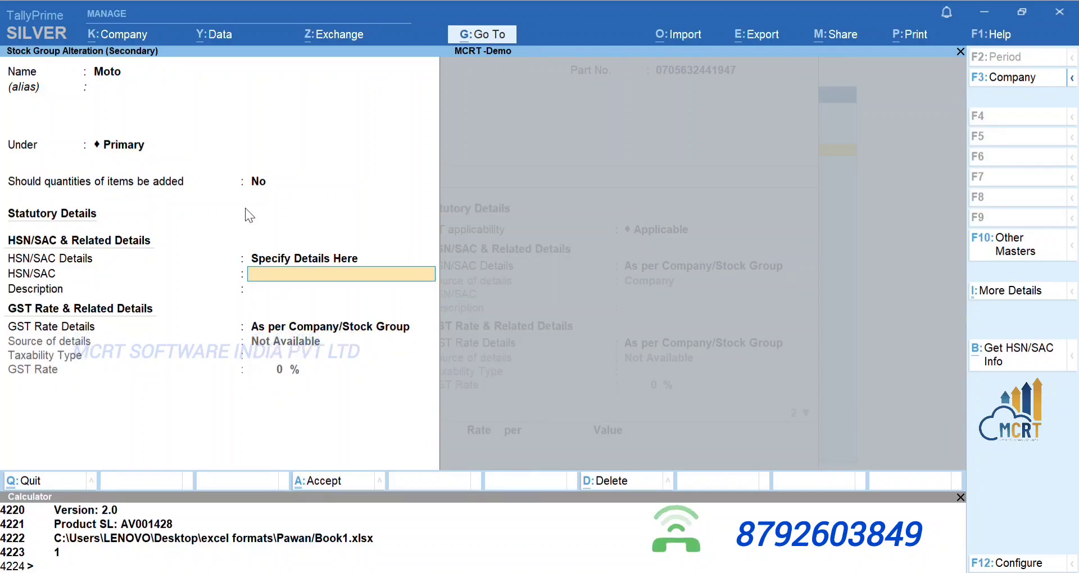
pyautogui.press('Escape')
pyautogui.press('Return')
# Step: Set the stock item's HSN/SAC details to Specify Details Here with HSN/SAC 87654321 and no description
pyautogui.press('Return')
pyautogui.press('Return')
pyautogui.press('Return')
pyautogui.press('Return')
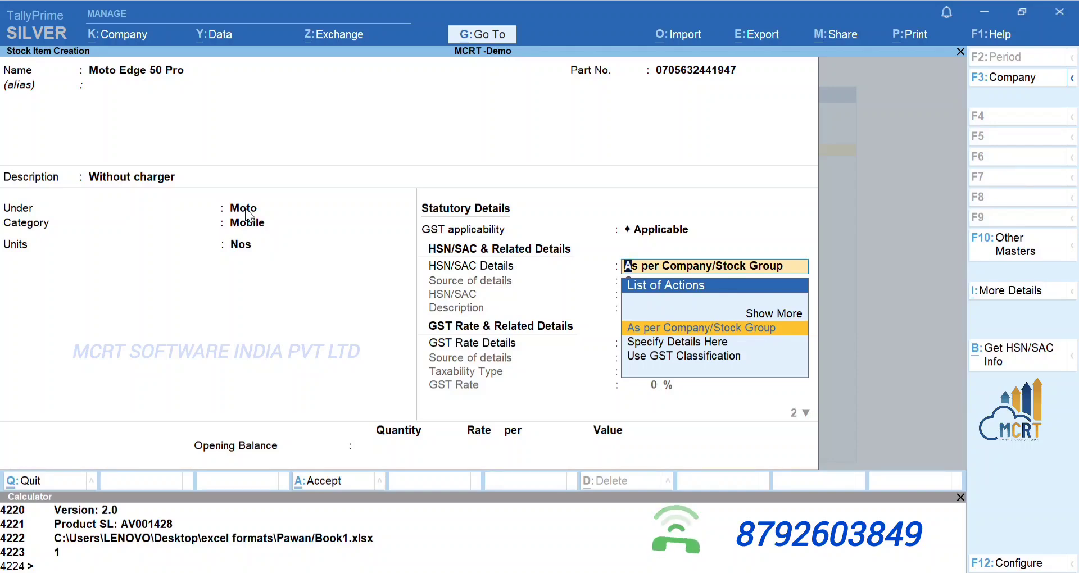
pyautogui.press('Down')
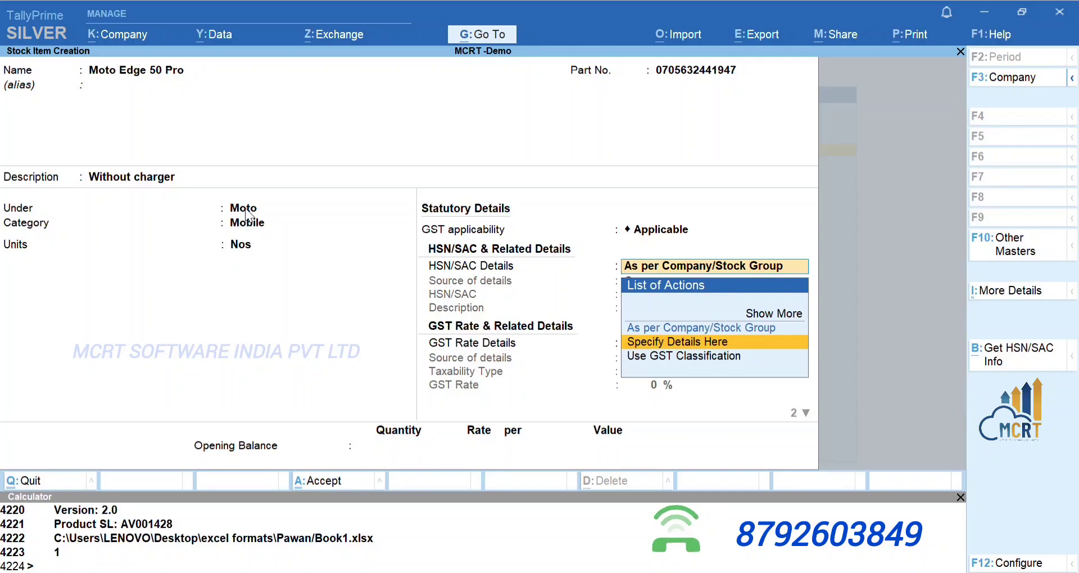
pyautogui.press('BackSpace')
pyautogui.press('Return')
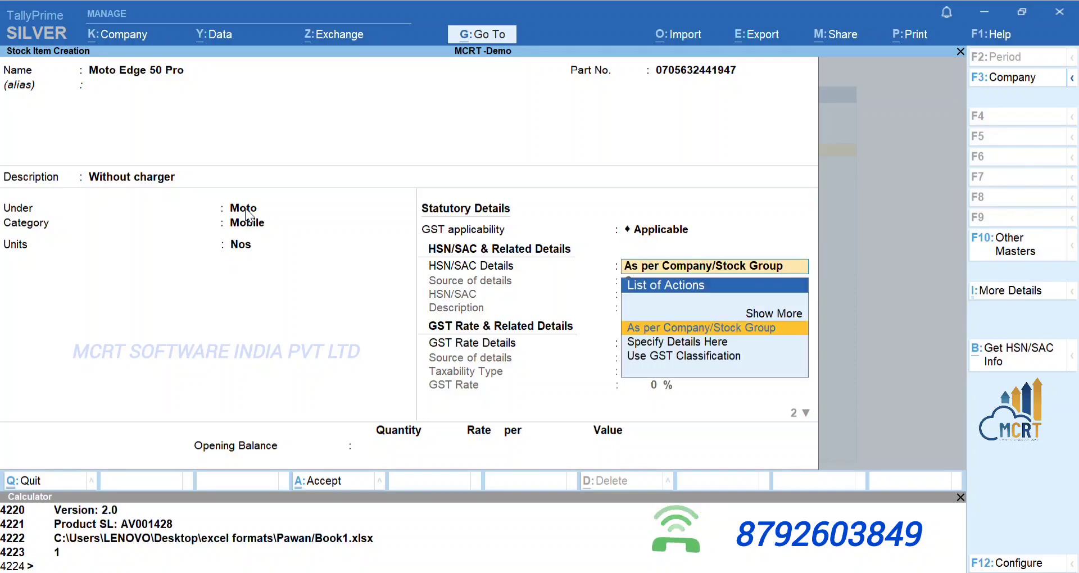
pyautogui.press('Down')
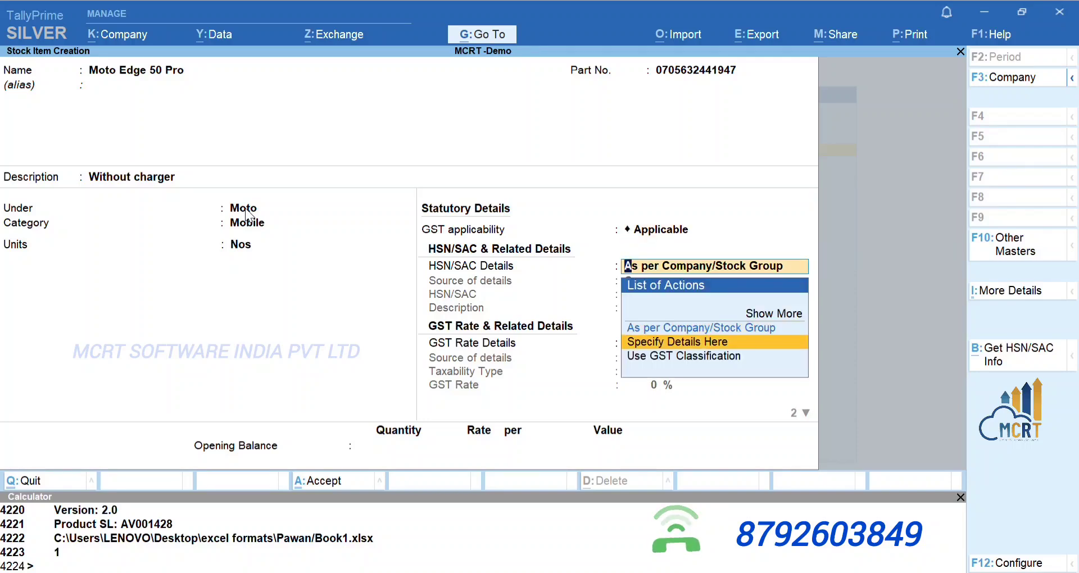
pyautogui.press('Return')
pyautogui.write('87654321')
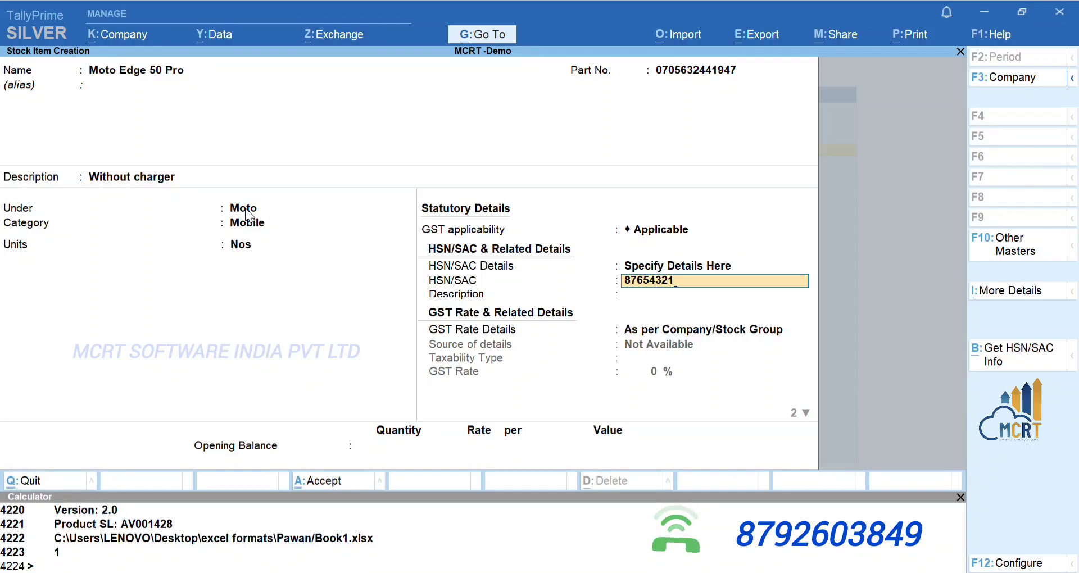
pyautogui.press('Return')
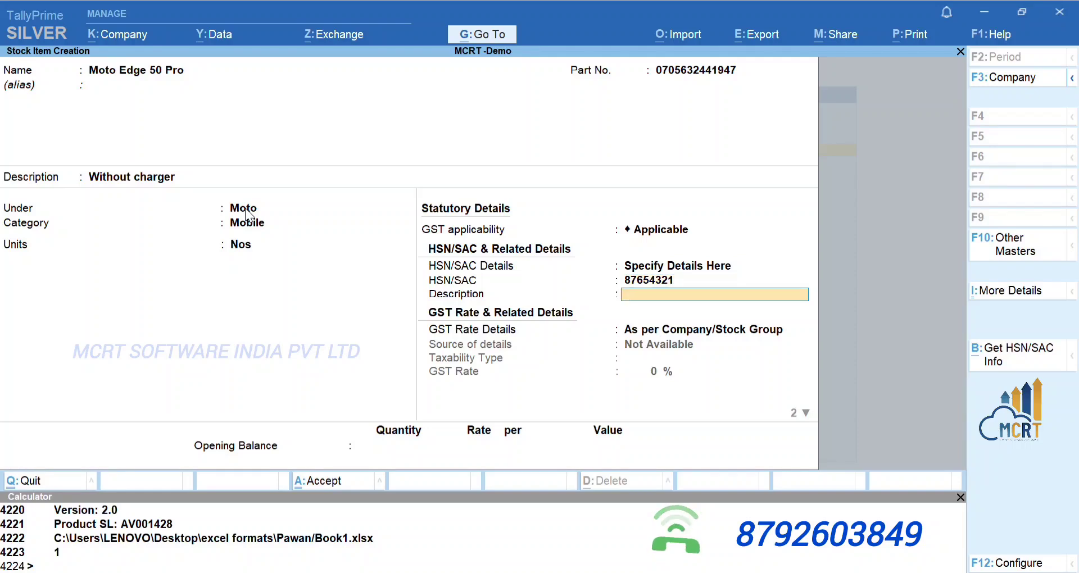
pyautogui.press('Return')
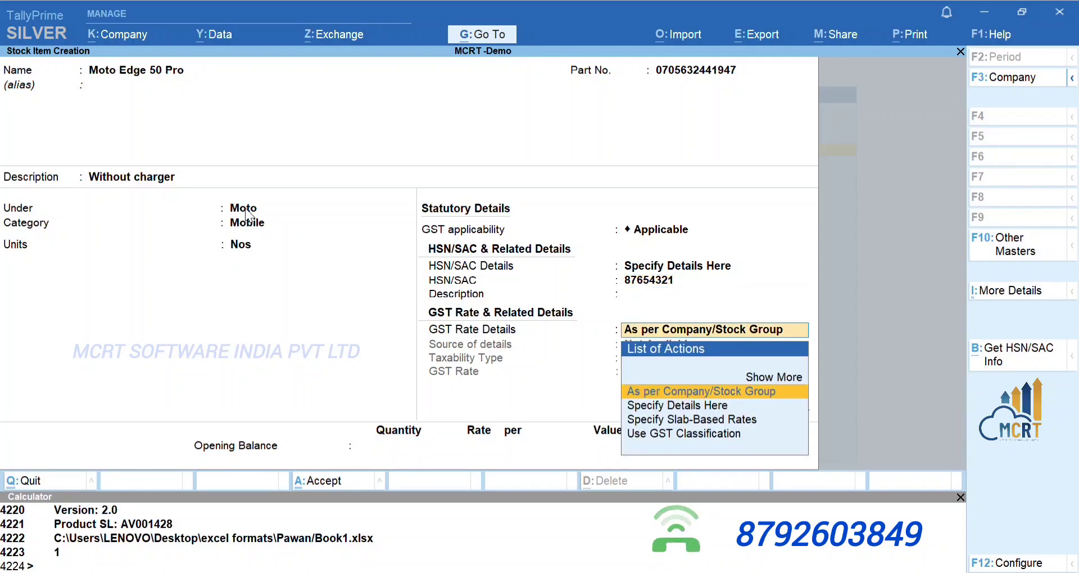
# Step: Set the item's GST rate details to Specify Details Here as Taxable at 18 % with Goods as type of supply
pyautogui.press('Down')
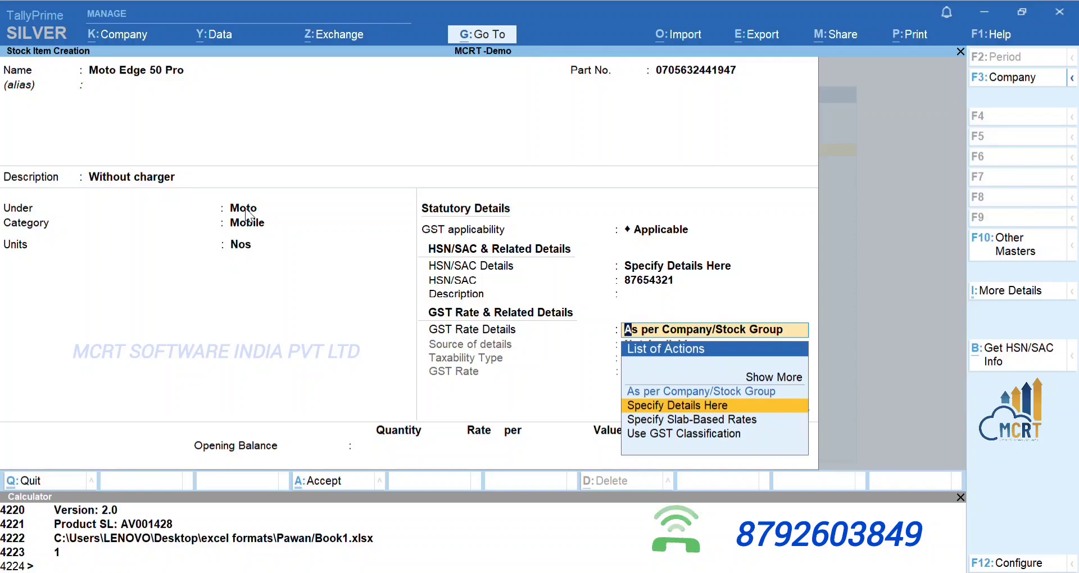
pyautogui.press('Return')
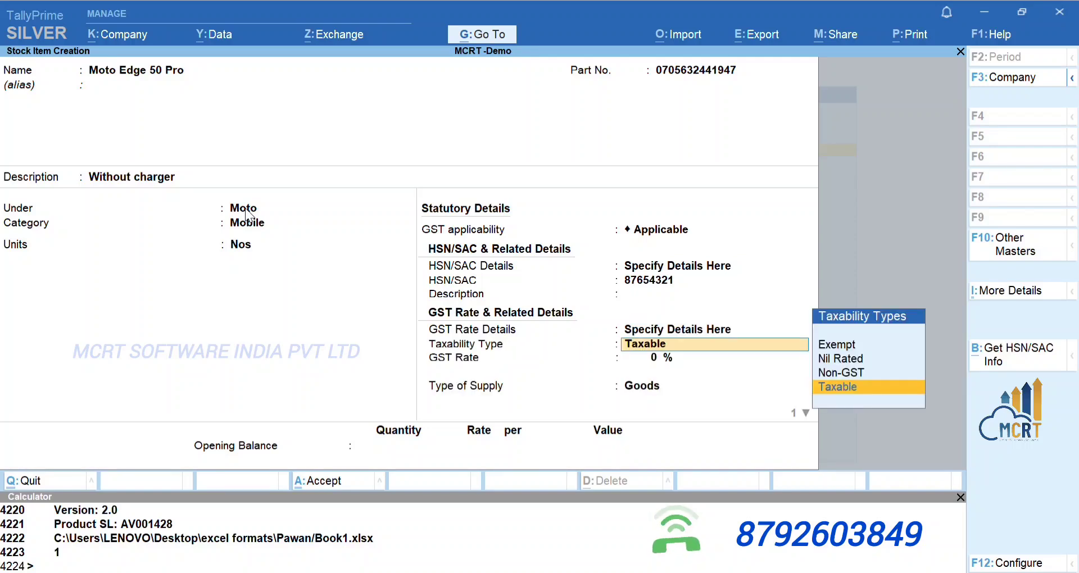
pyautogui.press('Return')
pyautogui.write('18')
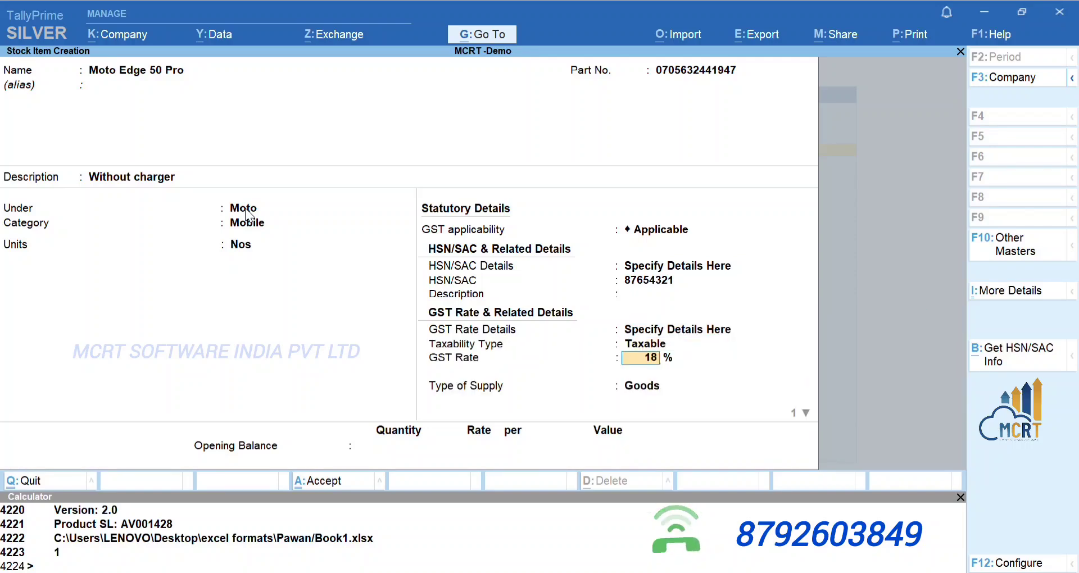
pyautogui.press('Return')
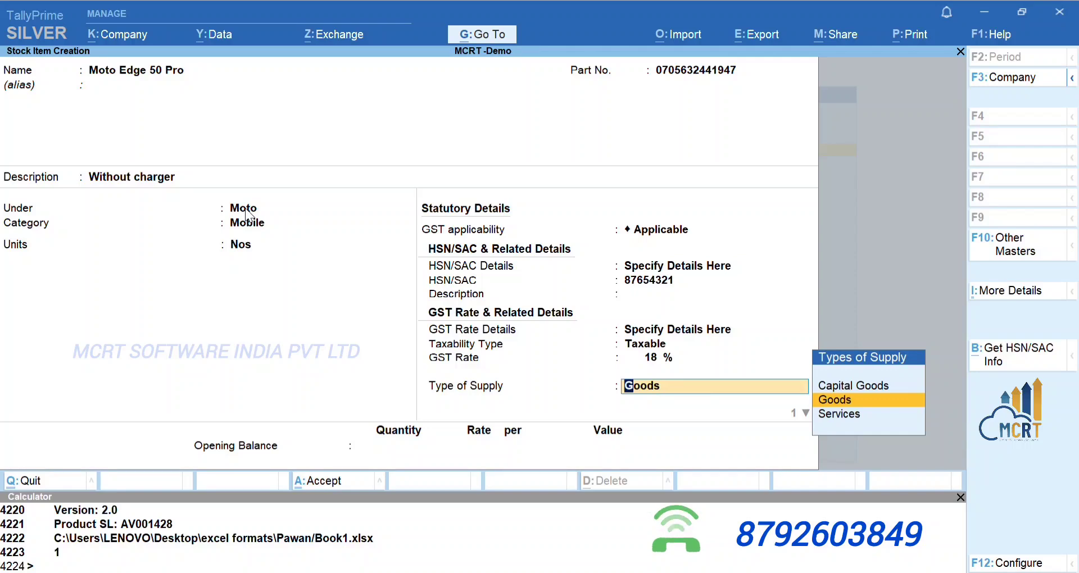
pyautogui.press('Return')
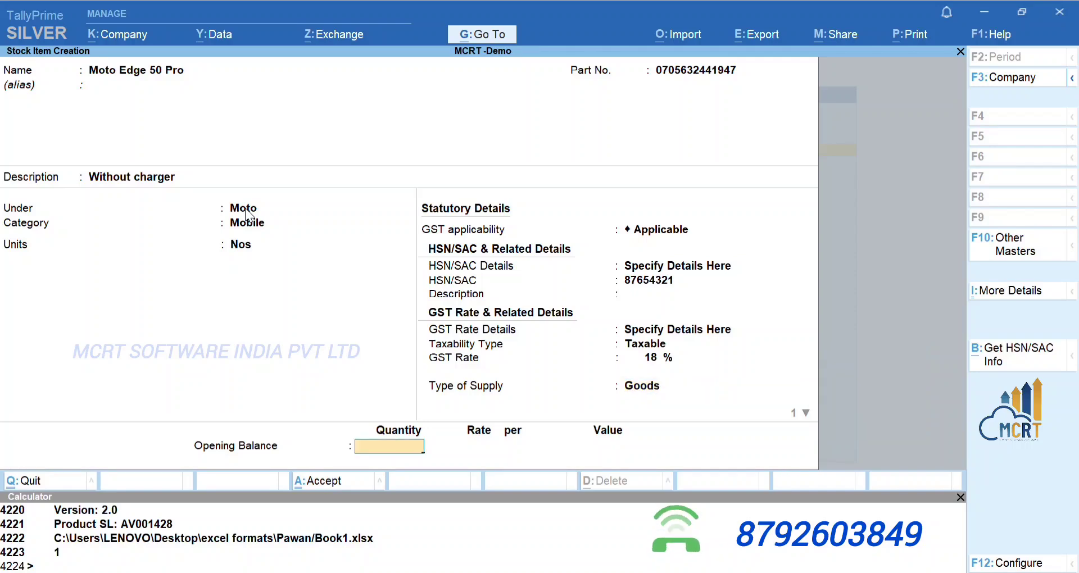
# Step: Leave the opening balance of Moto Edge 50 Pro empty and save the stock item
pyautogui.press('Return')
pyautogui.press('Escape')
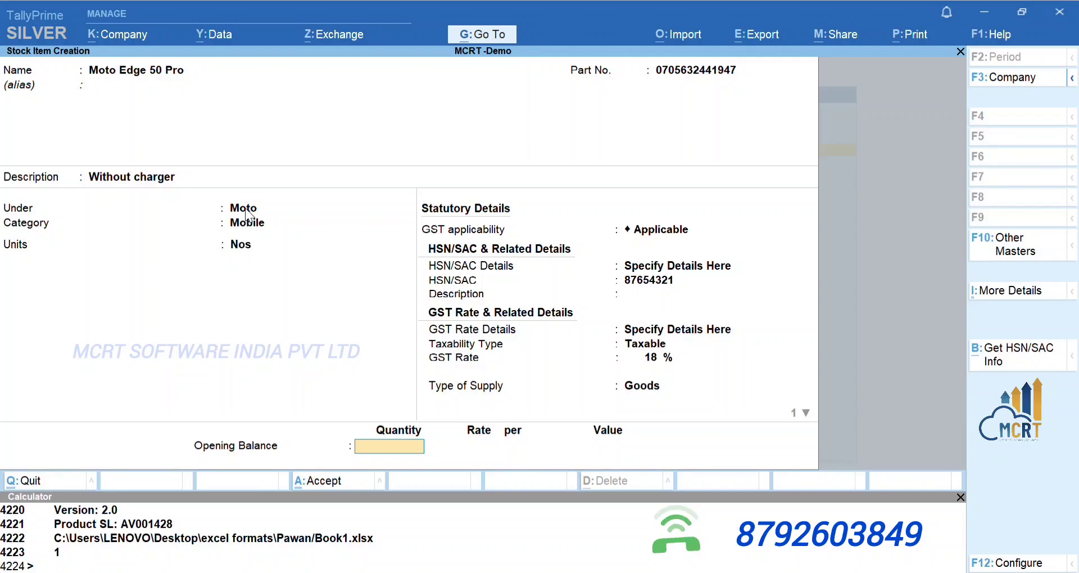
pyautogui.press('Return')
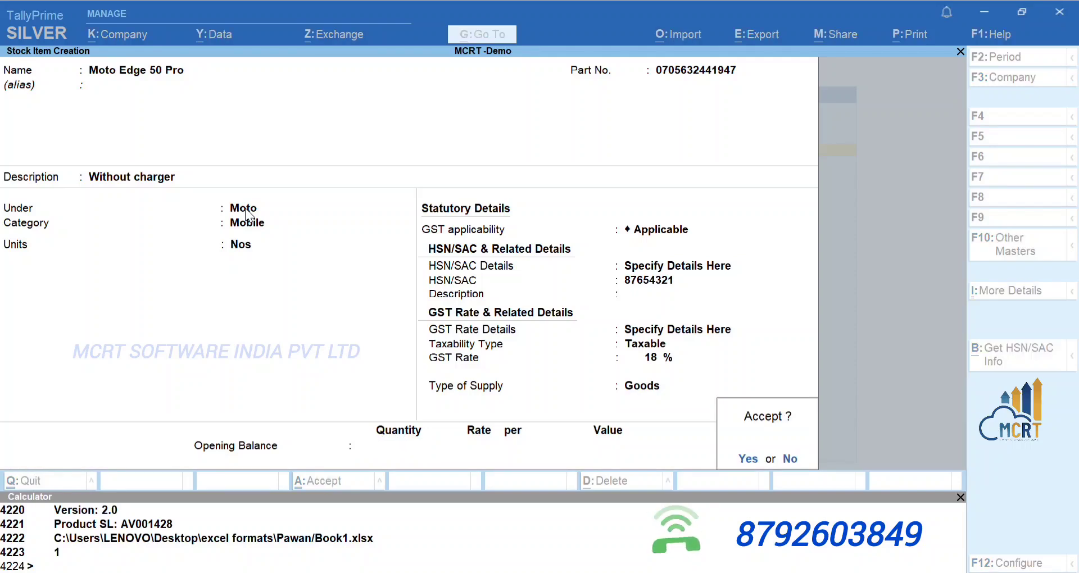
pyautogui.press('y')
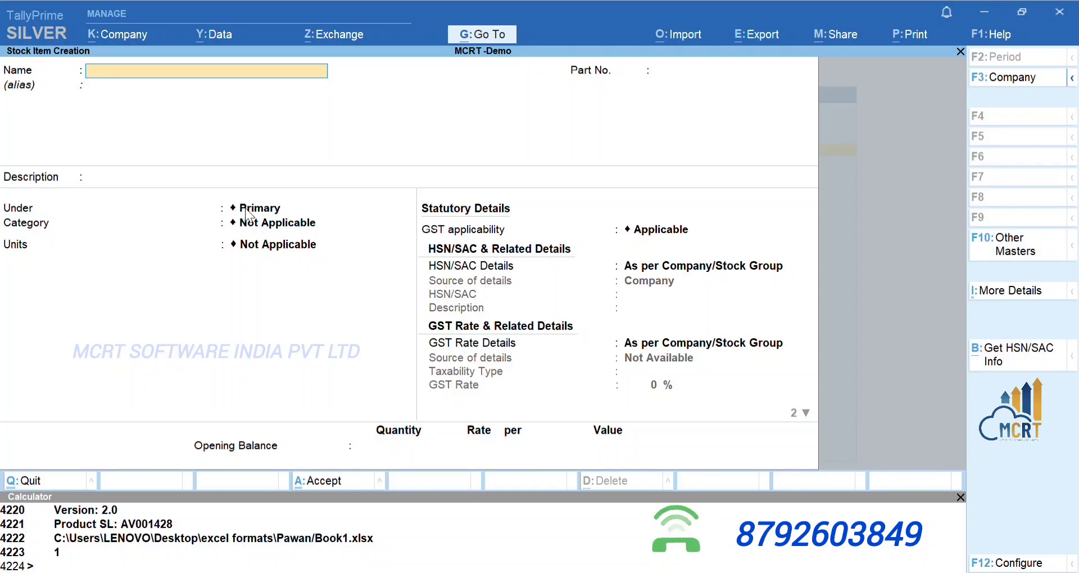
# Step: Name the new stock item Samsung S23, leaving its alias, part number and description blank
pyautogui.write('Sam')
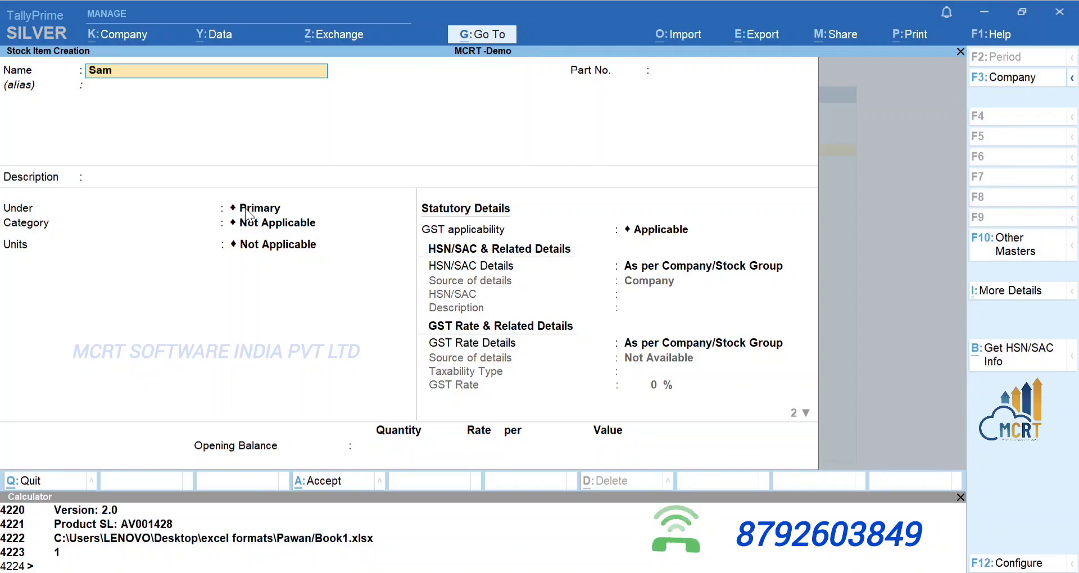
pyautogui.write('sung S23')
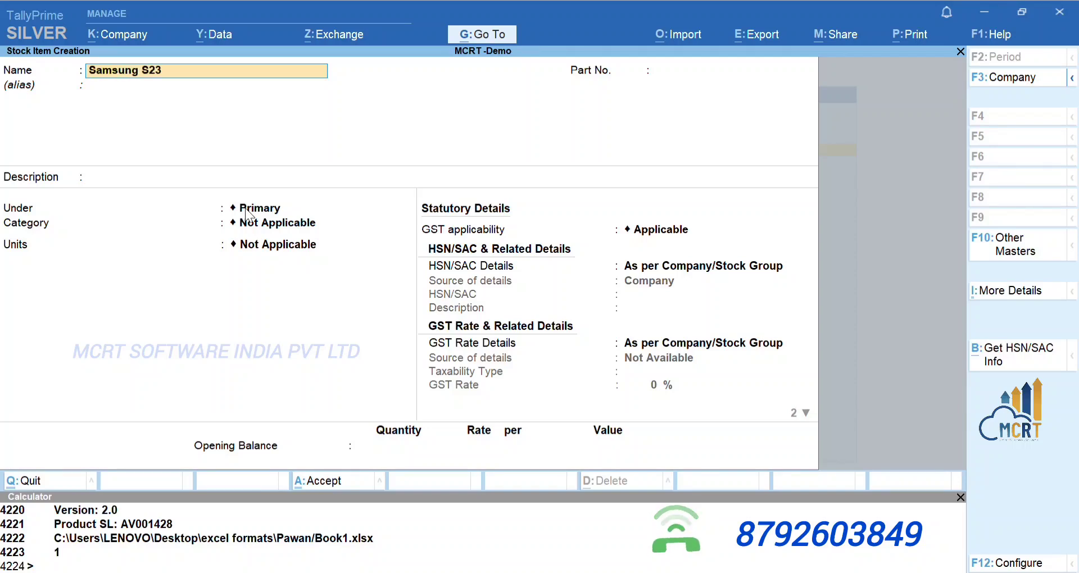
pyautogui.press('Return')
pyautogui.press('Return')
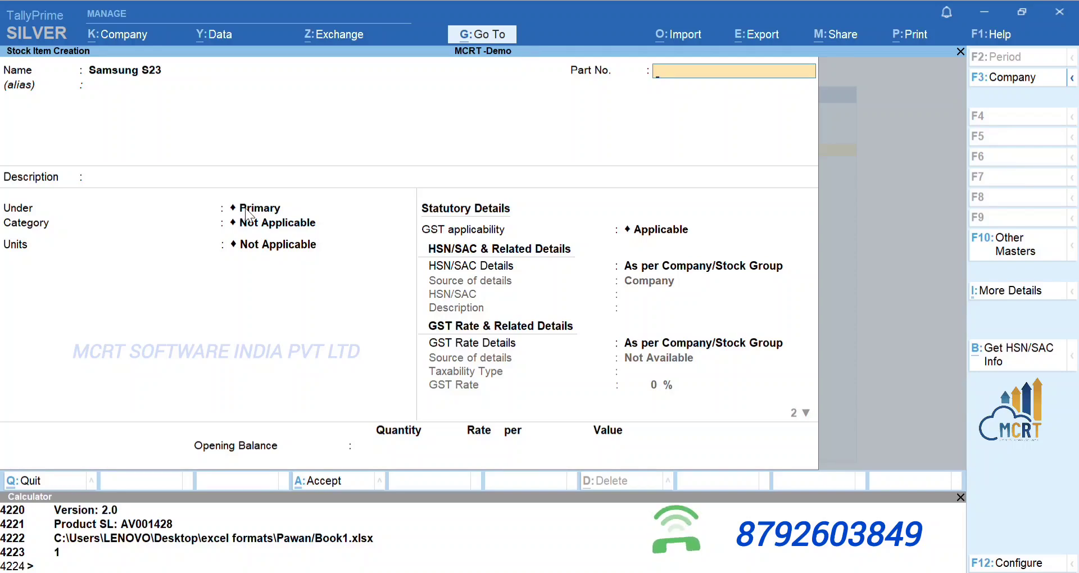
pyautogui.press('Return')
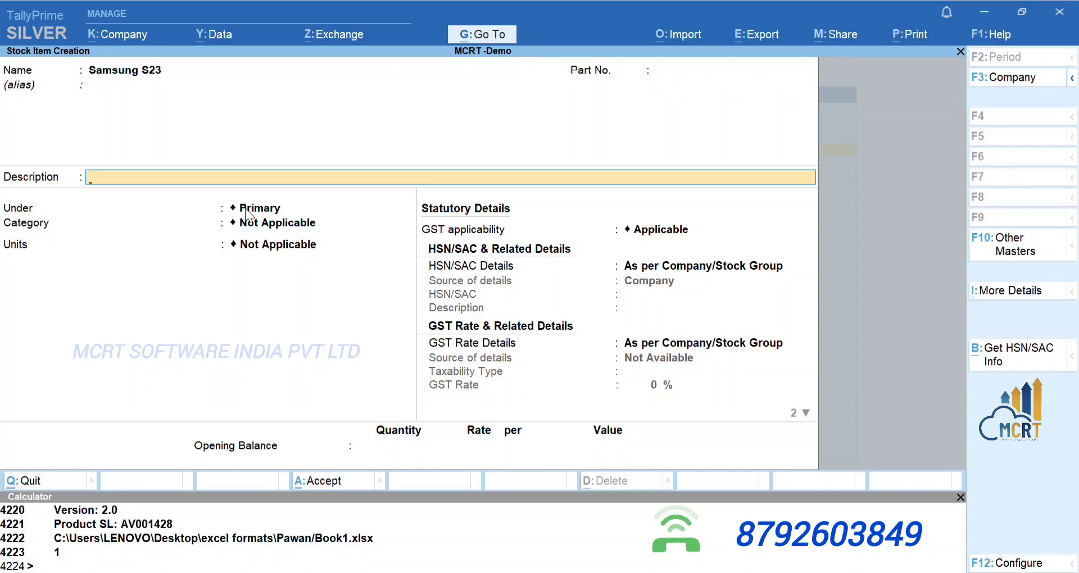
pyautogui.press('Return')
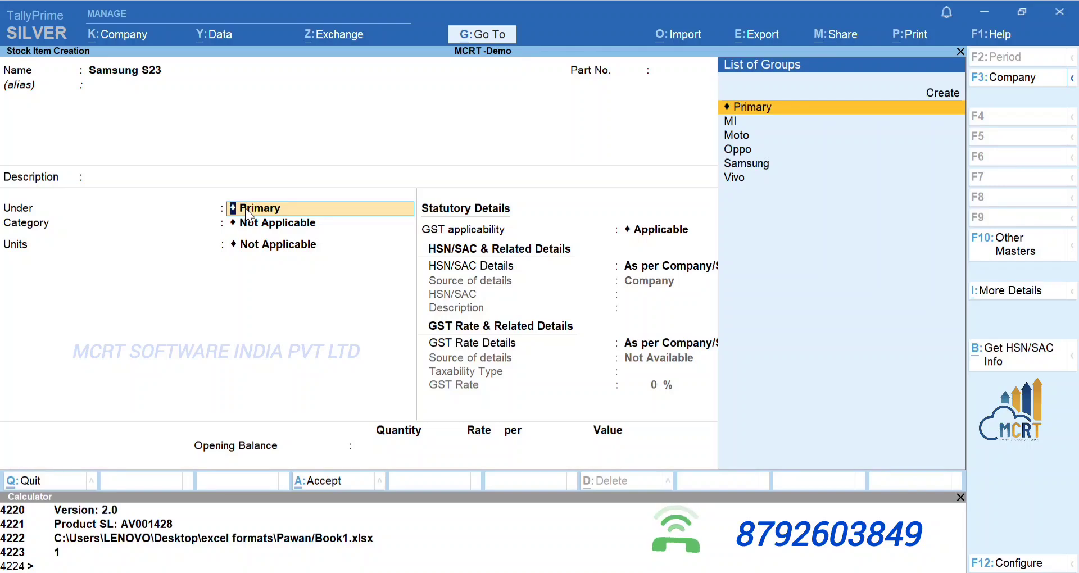
# Step: Place Samsung S23 under the group Samsung with category Mobile and units Nos, keeping GST as Applicable
pyautogui.press('Down')
pyautogui.press('Down')
pyautogui.press('Down')
pyautogui.press('Down')
pyautogui.press('Return')
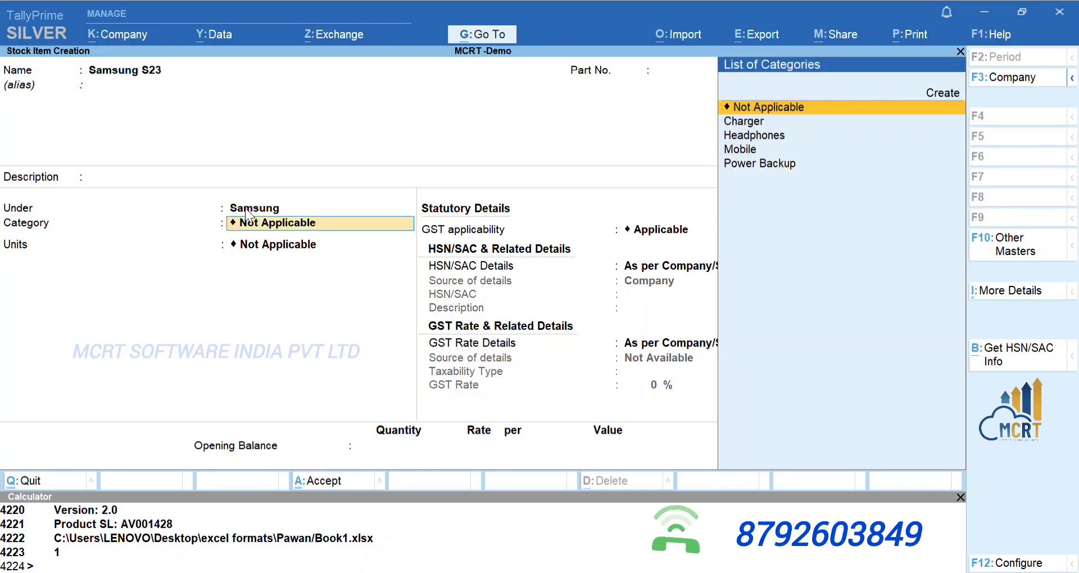
pyautogui.press('Down')
pyautogui.press('Down')
pyautogui.press('Down')
pyautogui.press('Return')
pyautogui.press('Down')
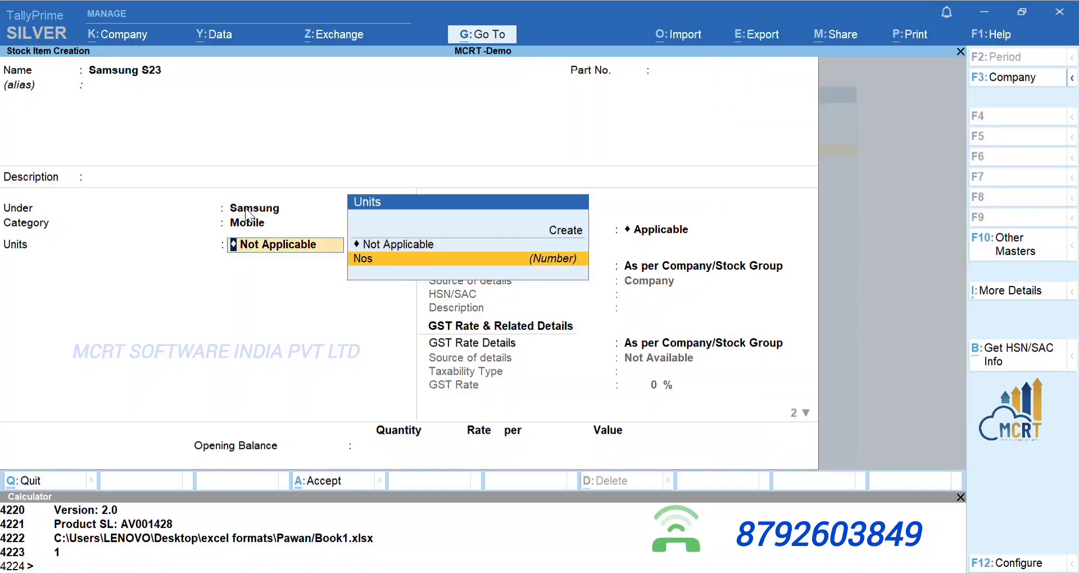
pyautogui.press('Return')
pyautogui.press('Return')
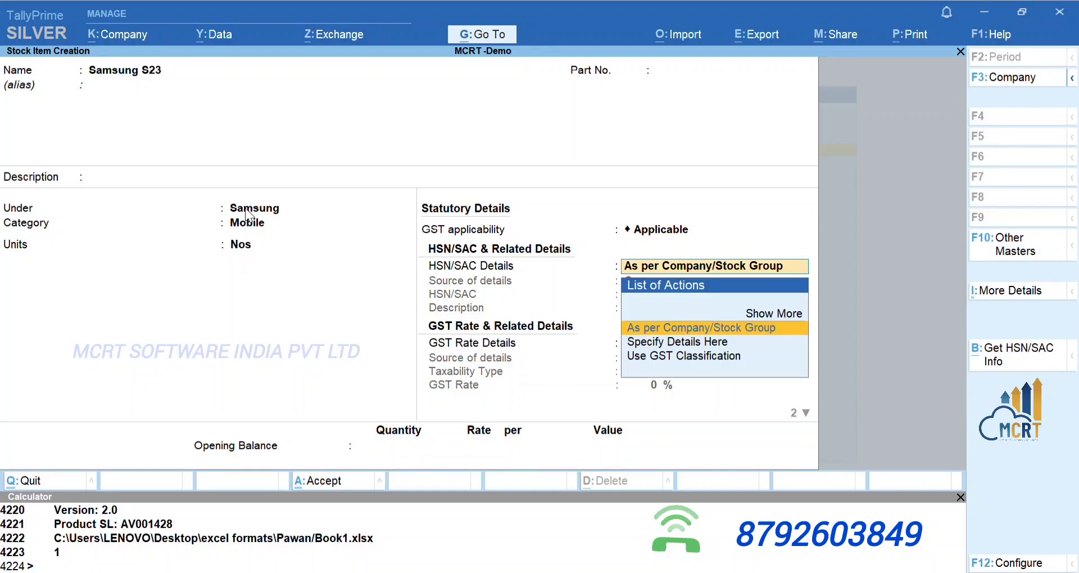
# Step: Set the HSN/SAC details of Samsung S23 to Specify Details Here with HSN/SAC 876544 and no description
pyautogui.press('Down')
pyautogui.press('Return')
pyautogui.write('87')
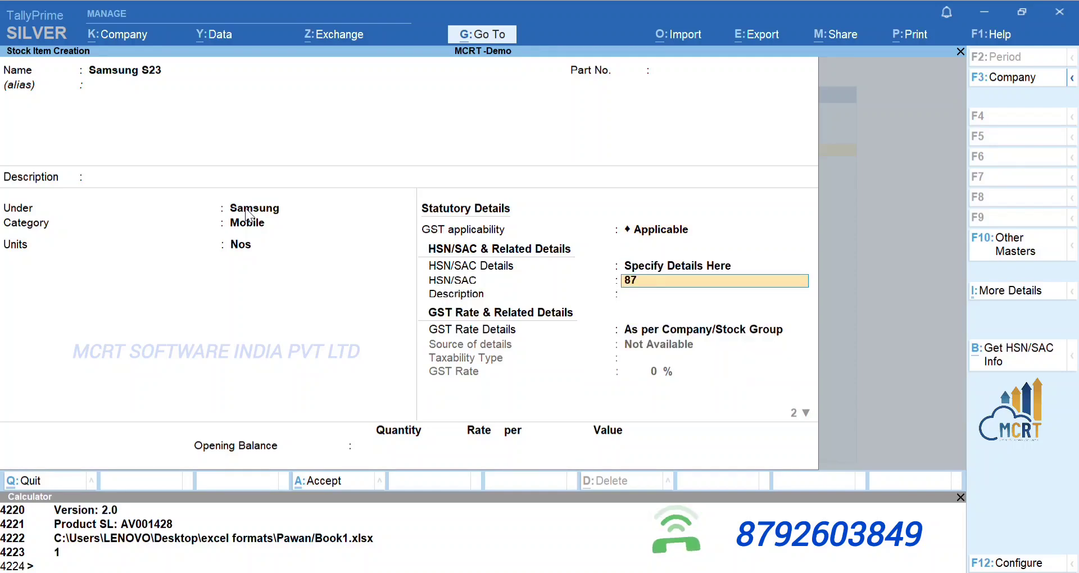
pyautogui.write('6544321')
pyautogui.press('Return')
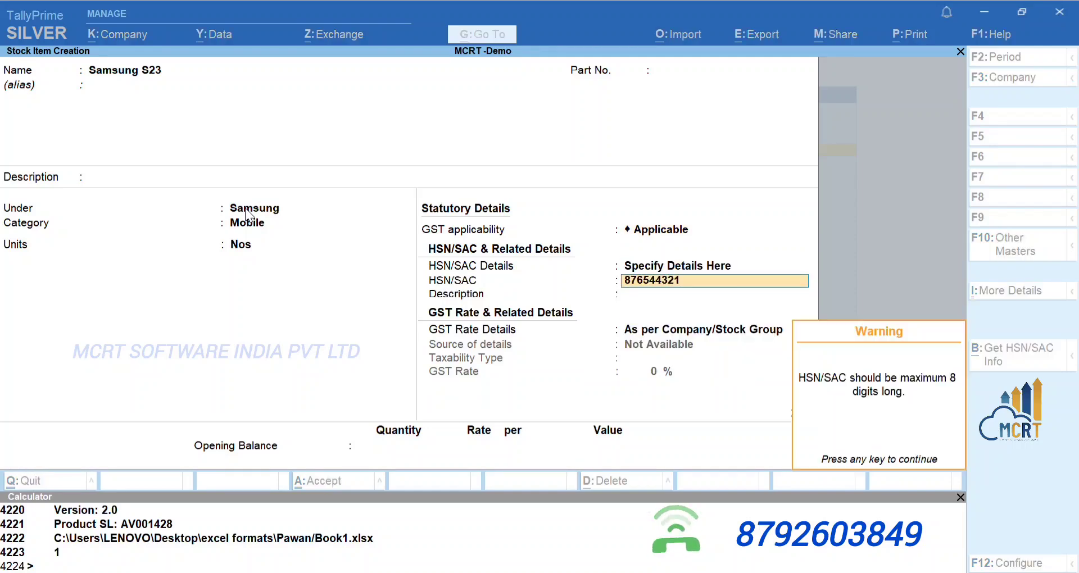
pyautogui.press('Escape')
pyautogui.press('BackSpace')
pyautogui.press('BackSpace')
pyautogui.press('BackSpace')
pyautogui.press('BackSpace')
pyautogui.press('BackSpace')
pyautogui.press('BackSpace')
pyautogui.press('BackSpace')
pyautogui.press('BackSpace')
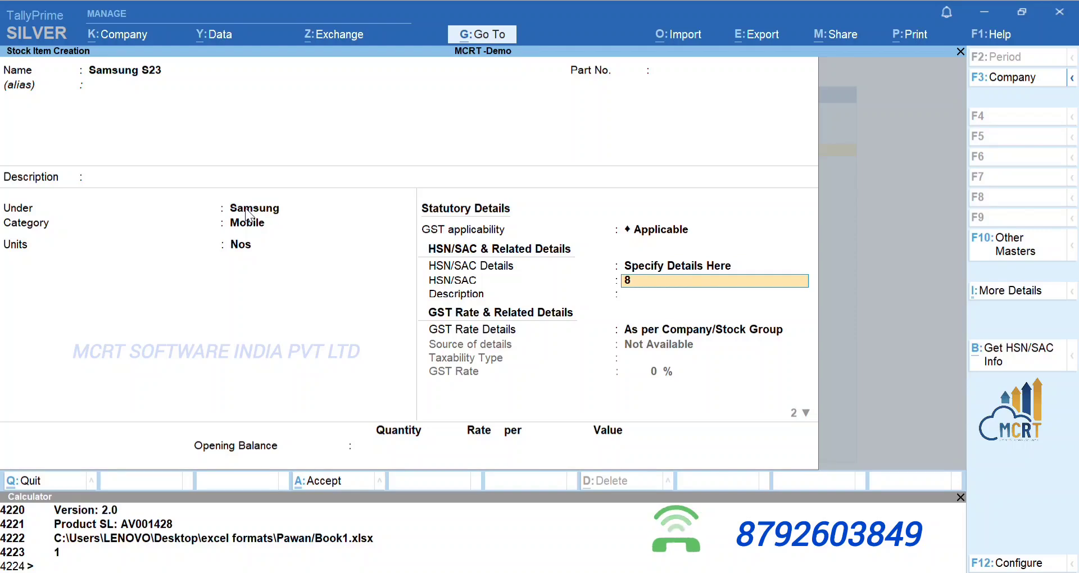
pyautogui.write('76544')
pyautogui.press('Return')
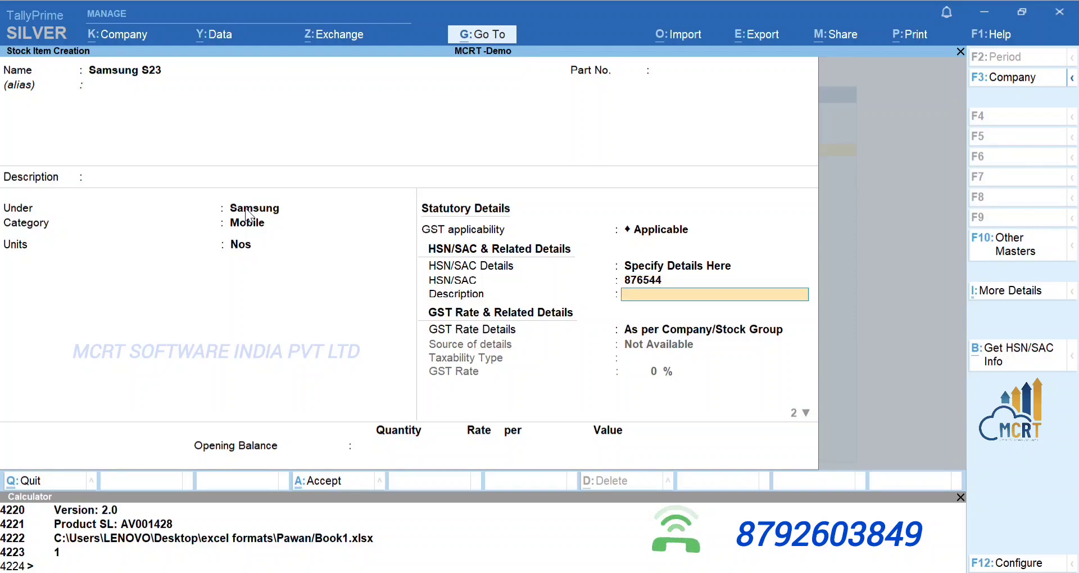
pyautogui.press('Return')
# Step: Specify the GST rate details here as Taxable at 18 % for Goods, and save Samsung S23 without an opening balance
pyautogui.press('Down')
pyautogui.press('Return')
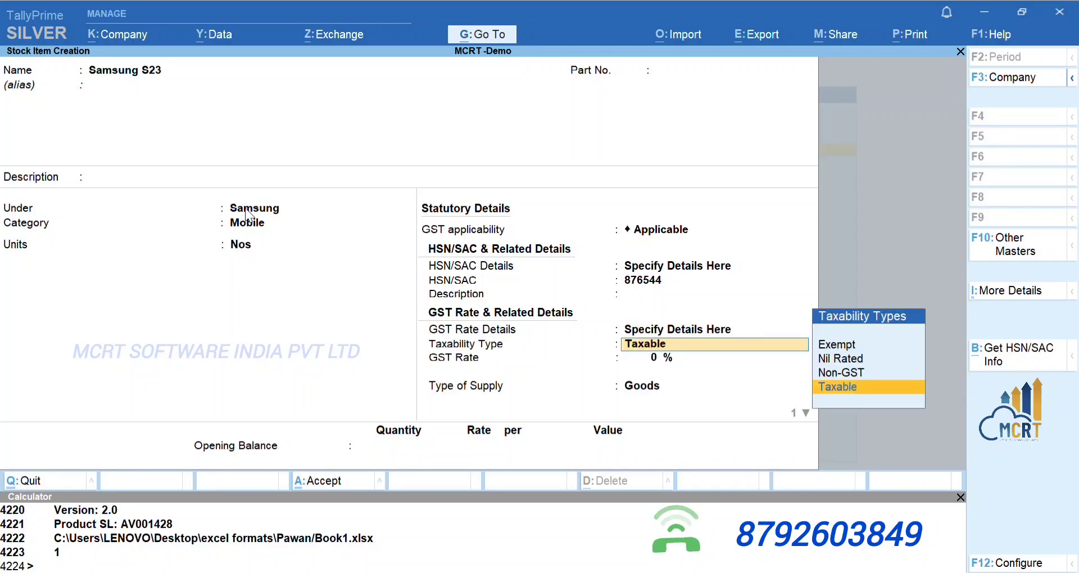
pyautogui.press('Return')
pyautogui.write('18')
pyautogui.press('Return')
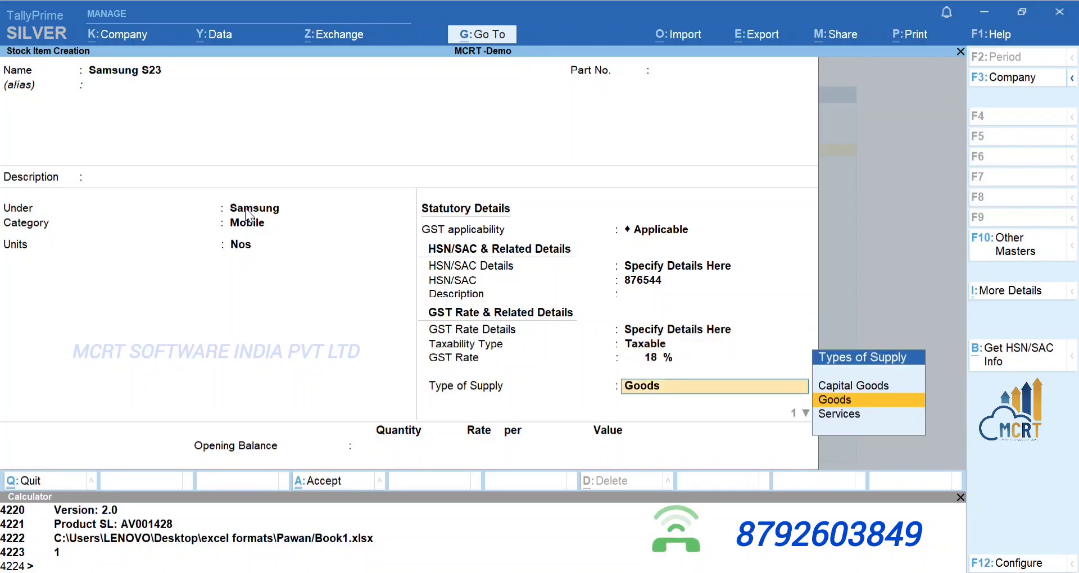
pyautogui.press('Return')
pyautogui.press('Return')
pyautogui.press('Return')
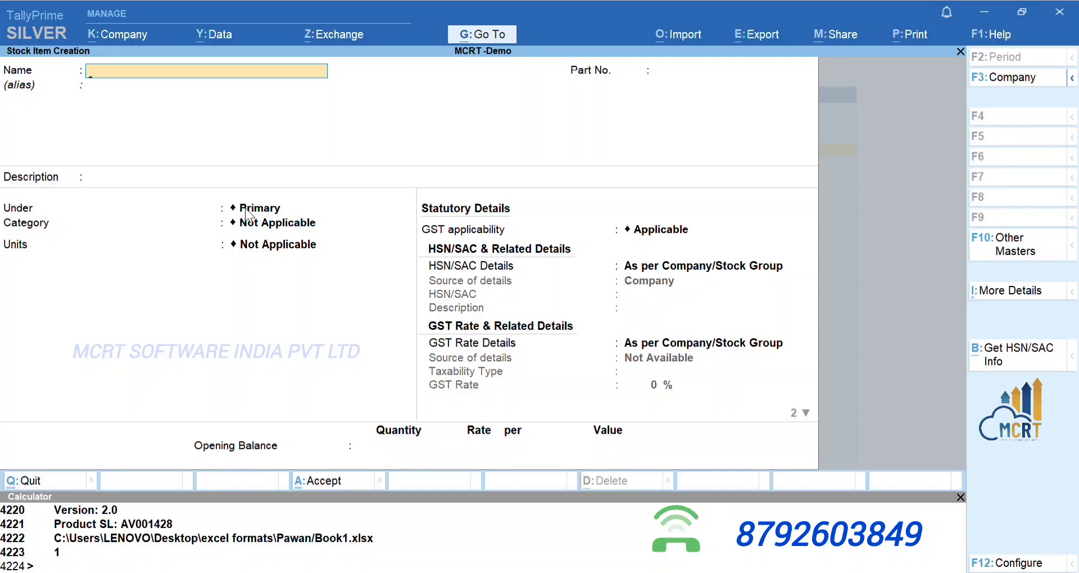
# Step: Leave stock item creation and start a new purchase voucher
pyautogui.press('Escape')
pyautogui.press('Escape')
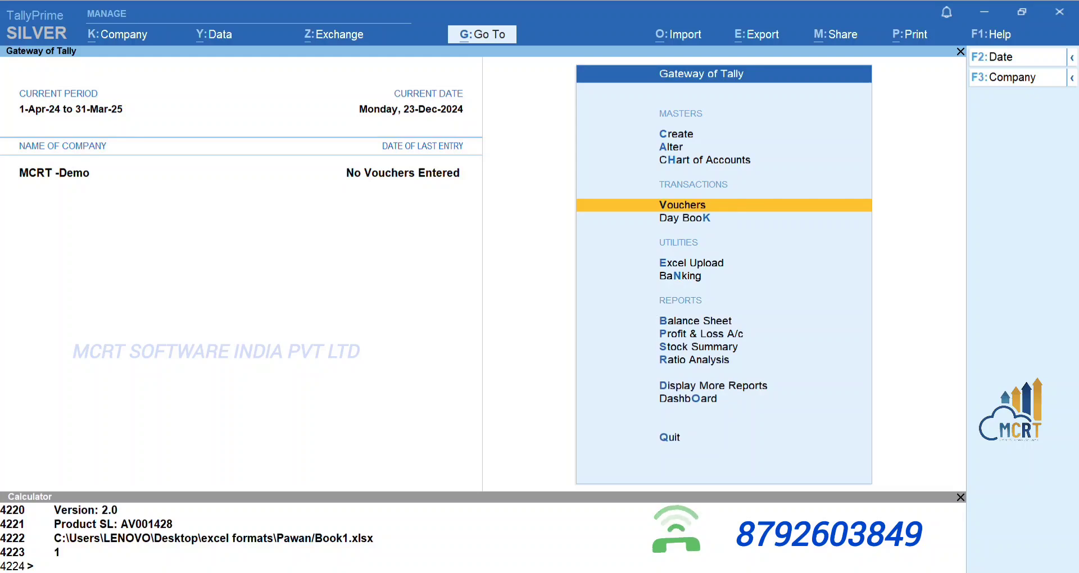
pyautogui.press('Return')
pyautogui.press('F9')
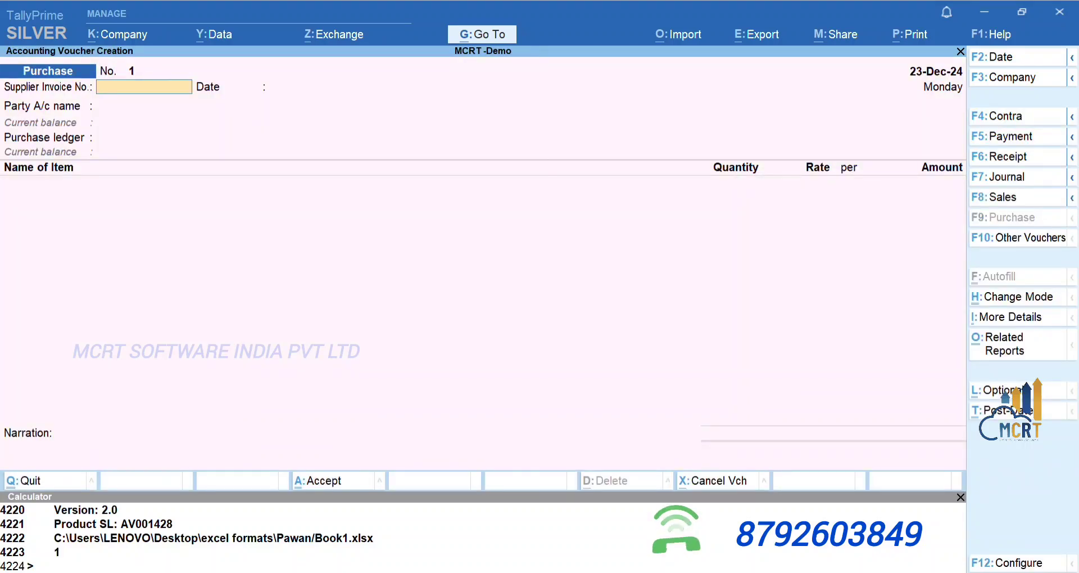
pyautogui.write('QEW')
pyautogui.press('BackSpace')
pyautogui.press('BackSpace')
pyautogui.press('BackSpace')
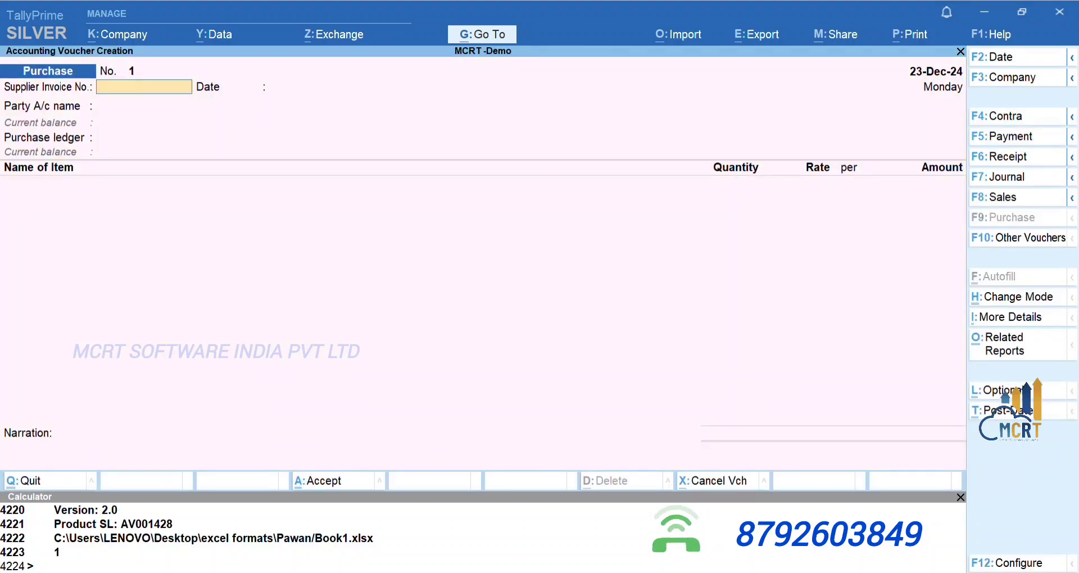
# Step: Set the supplier invoice number to 1233 and keep the invoice date 23-Dec-24
pyautogui.write('1233')
pyautogui.press('Return')
pyautogui.press('Return')
# Step: Choose SUPPLIER as the party account, accept its details unchanged, and select PURCHASE as the purchase ledger
pyautogui.press('Down')
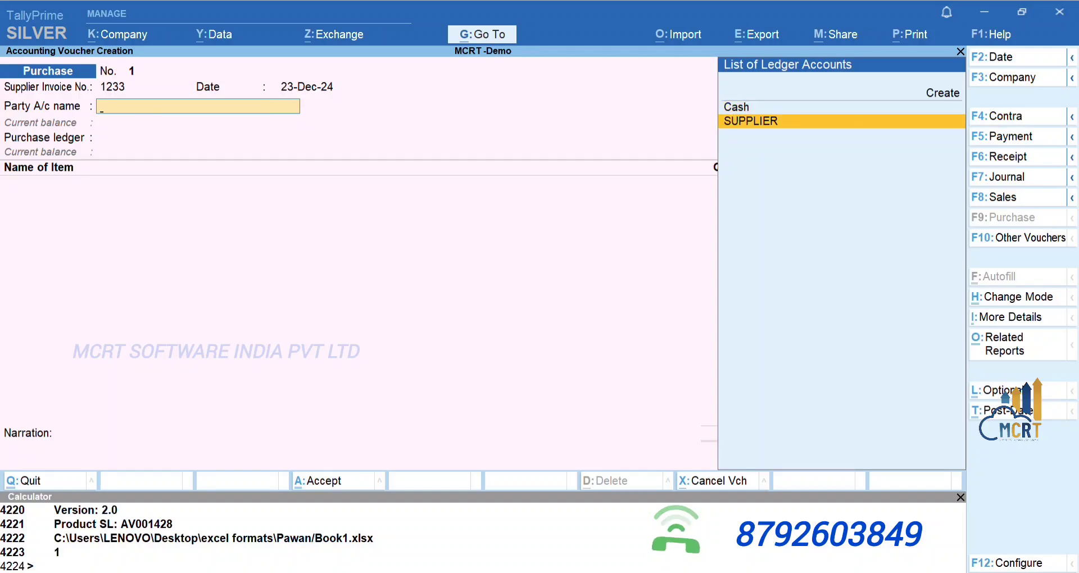
pyautogui.press('Return')
pyautogui.hotkey('ctrl', 'a')
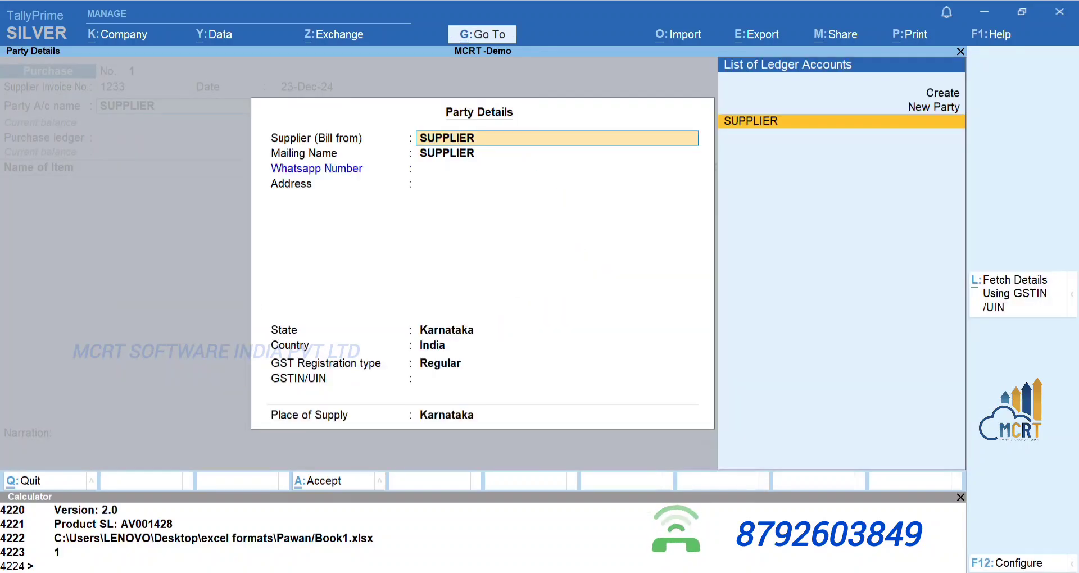
pyautogui.hotkey('ctrl', 'a')
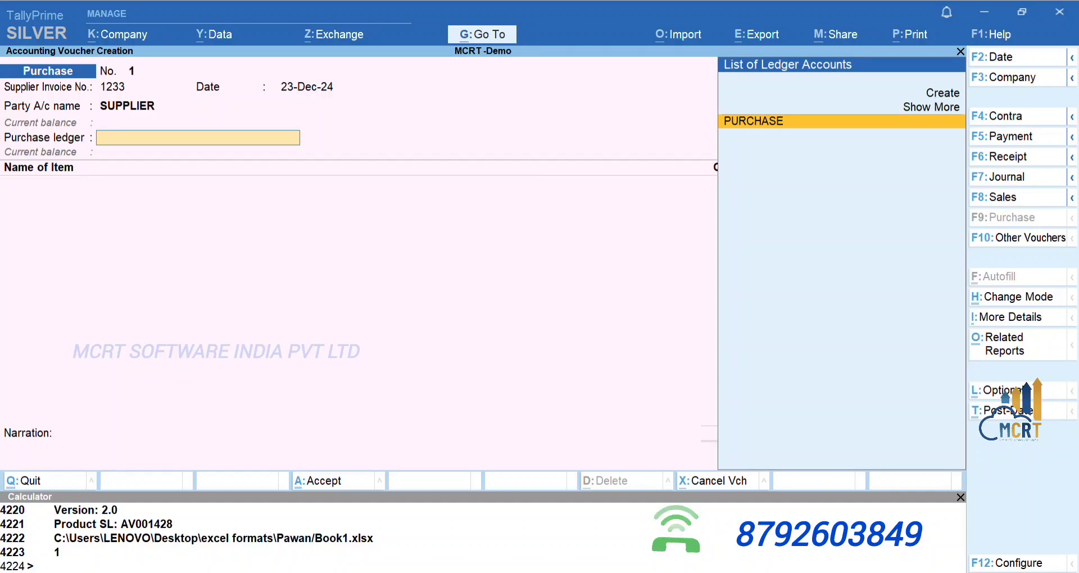
pyautogui.press('Return')
# Step: Add the stock item Moto Edge 50 Pro to the purchase, keeping its description Without charger
pyautogui.write('MO')
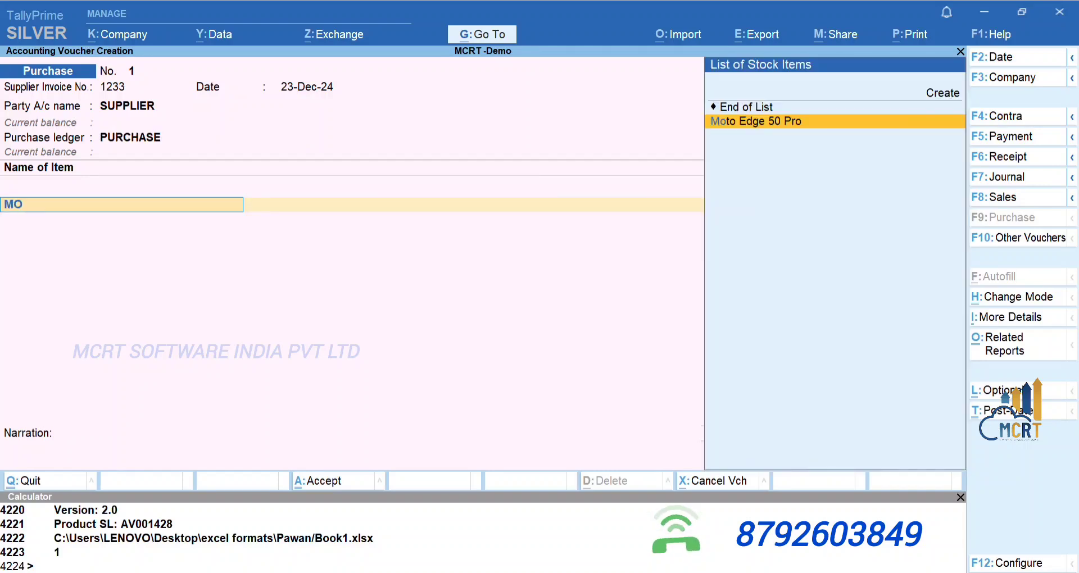
pyautogui.write('T')
pyautogui.press('Return')
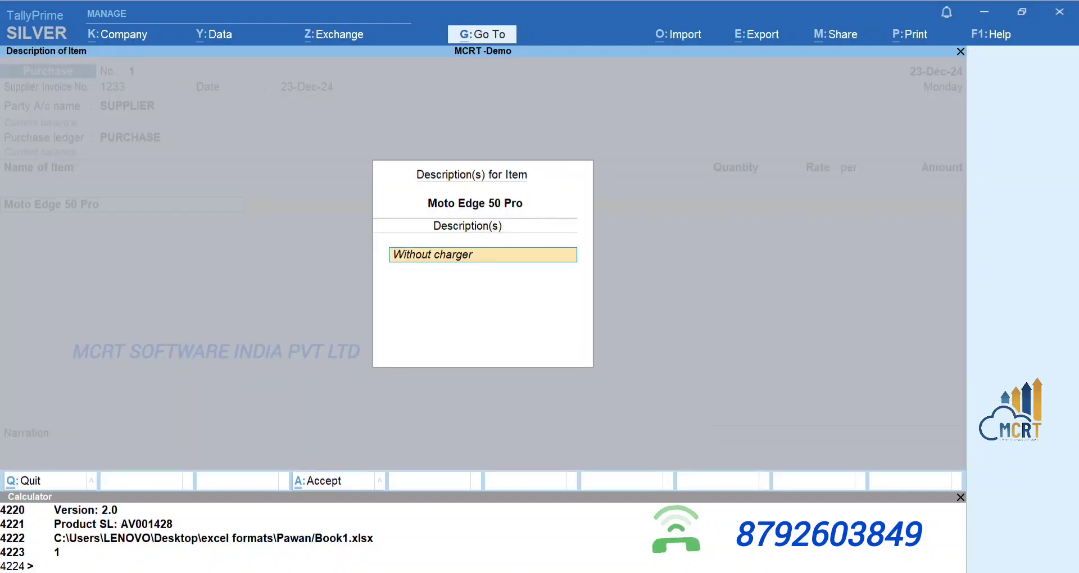
pyautogui.press('Return')
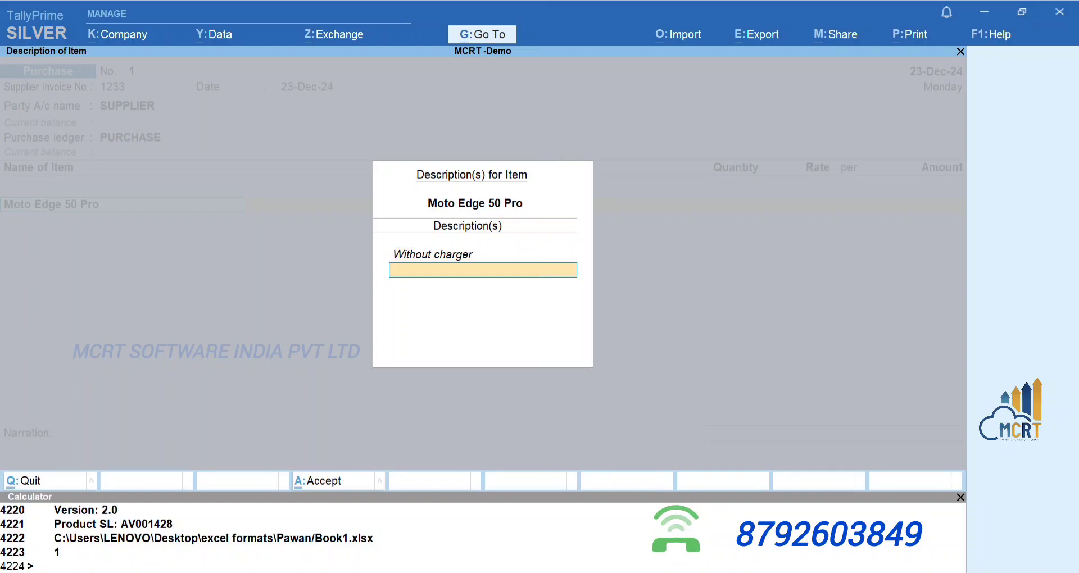
pyautogui.press('Return')
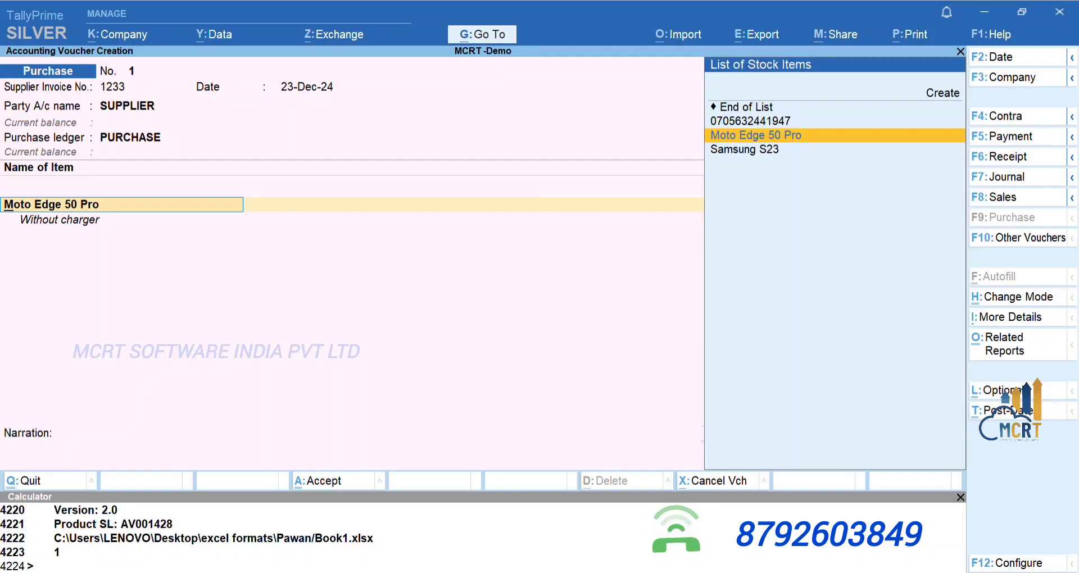
pyautogui.write('MO')
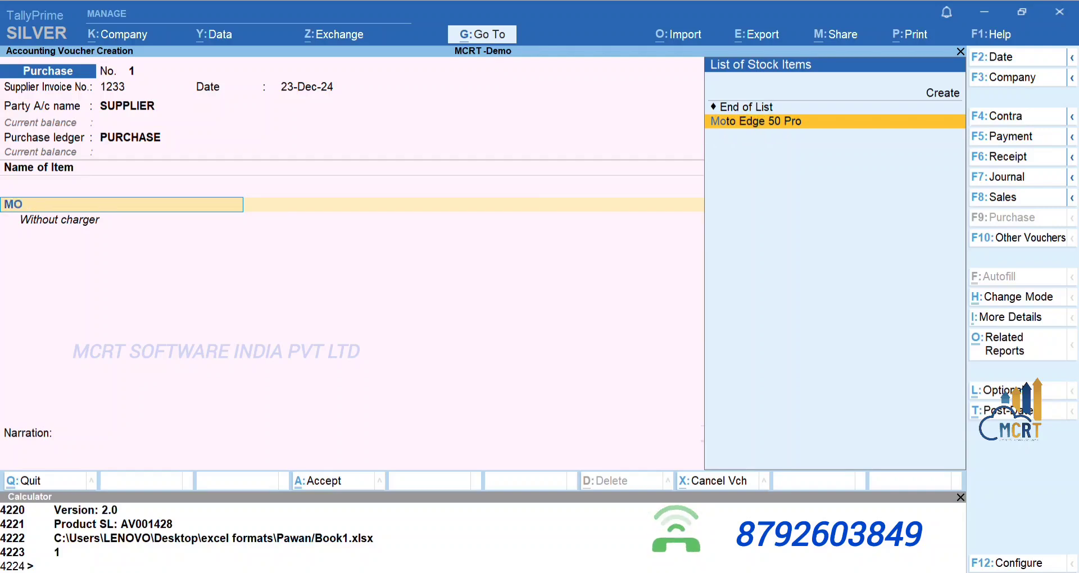
pyautogui.press('Return')
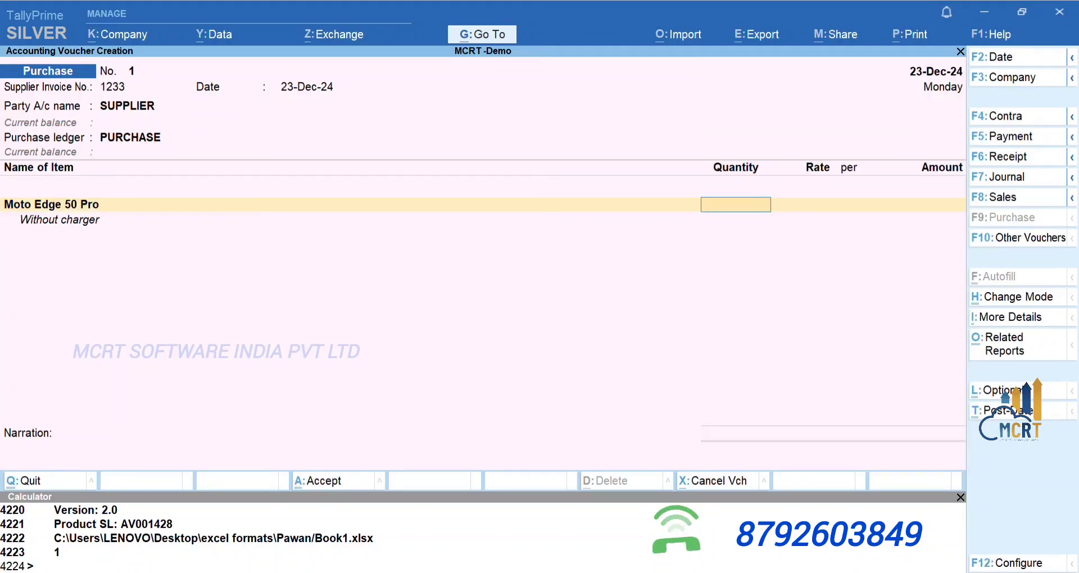
# Step: Enter a quantity of 10 Nos at a rate of 20,000 for Moto Edge 50 Pro and complete the item line
pyautogui.write('10')
pyautogui.press('Return')
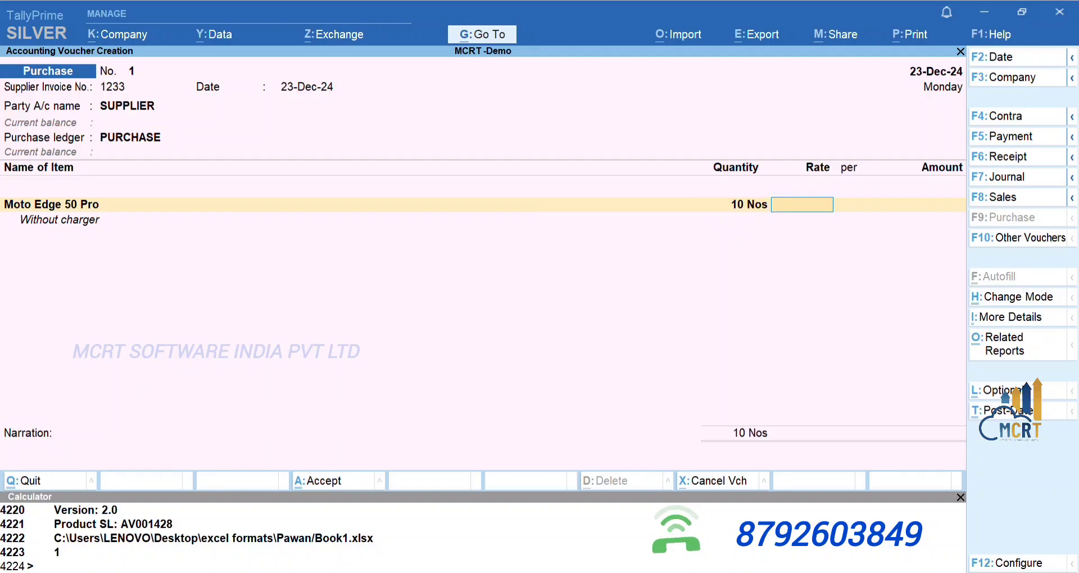
pyautogui.write('20000')
pyautogui.press('Return')
pyautogui.press('Return')
pyautogui.press('Return')
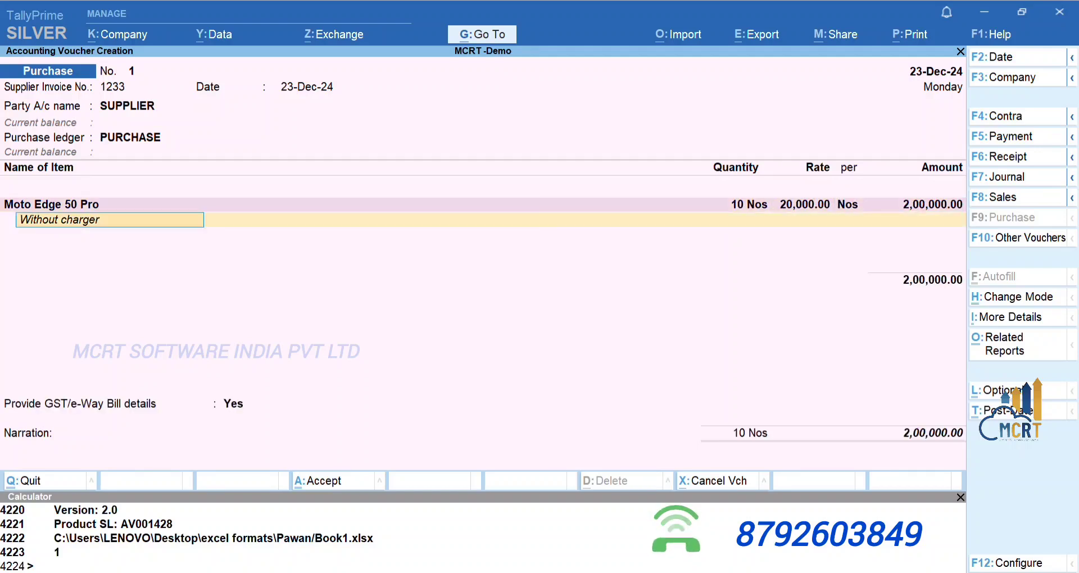
pyautogui.press('Return')
pyautogui.press('Return')
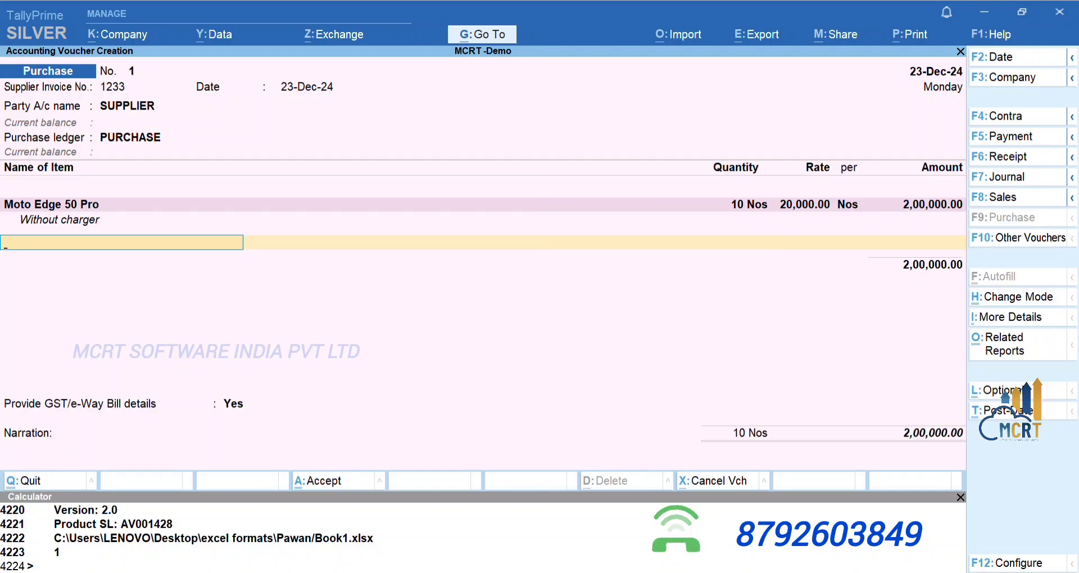
# Step: Add the stock item Samsung S23 to the purchase, opening its item master for review and leaving its description blank
pyautogui.write('SA')
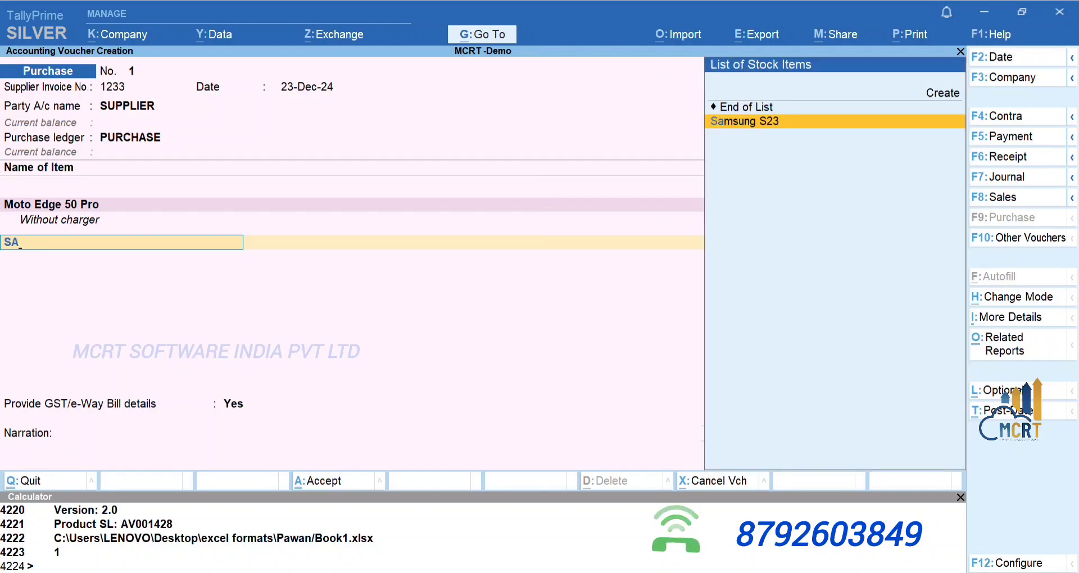
pyautogui.press('Return')
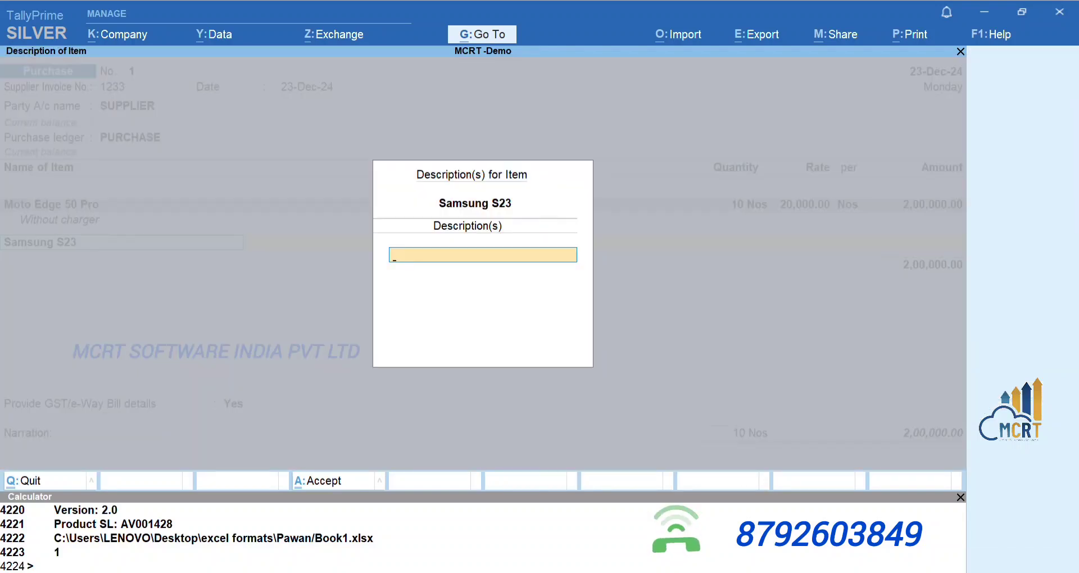
pyautogui.press('Escape')
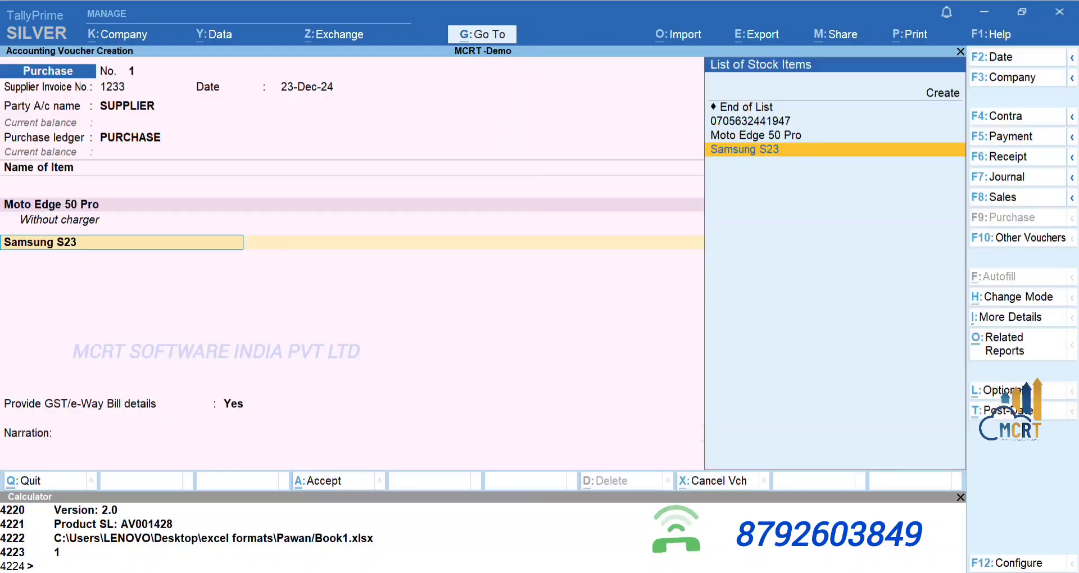
pyautogui.hotkey('ctrl', 'Return')
pyautogui.press('Return')
pyautogui.press('Return')
pyautogui.press('Return')
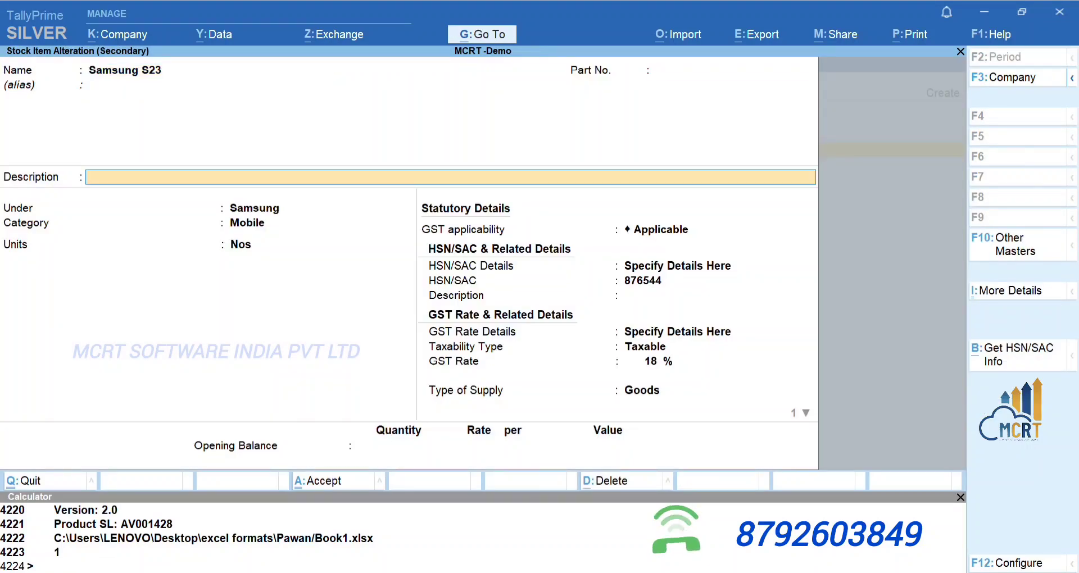
pyautogui.hotkey('ctrl', 'a')
pyautogui.press('Return')
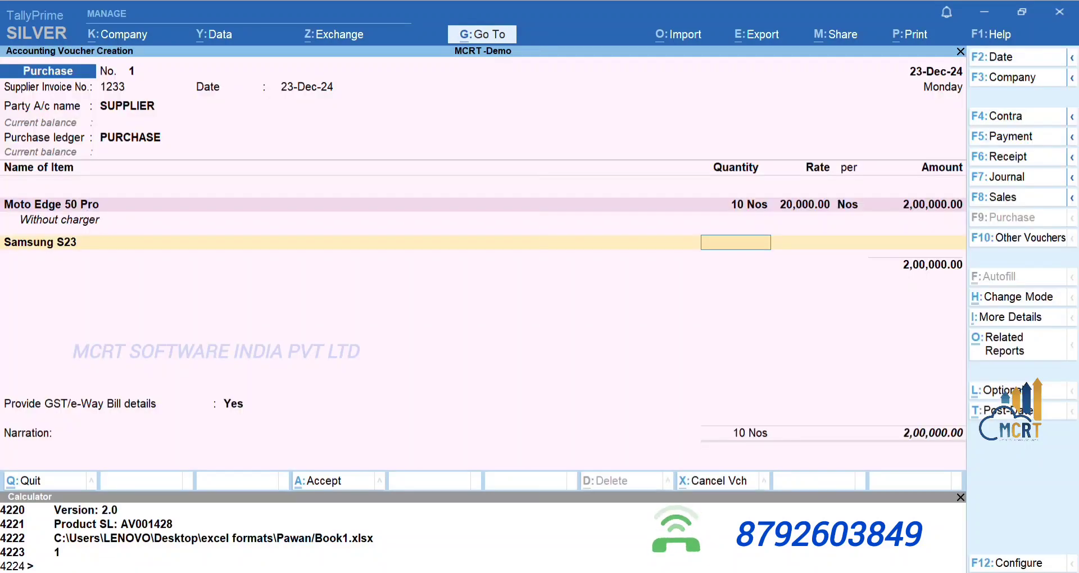
# Step: Enter a quantity of 10 Nos at a rate of 30,000 for Samsung S23 and complete the item line
pyautogui.write('10')
pyautogui.press('Return')
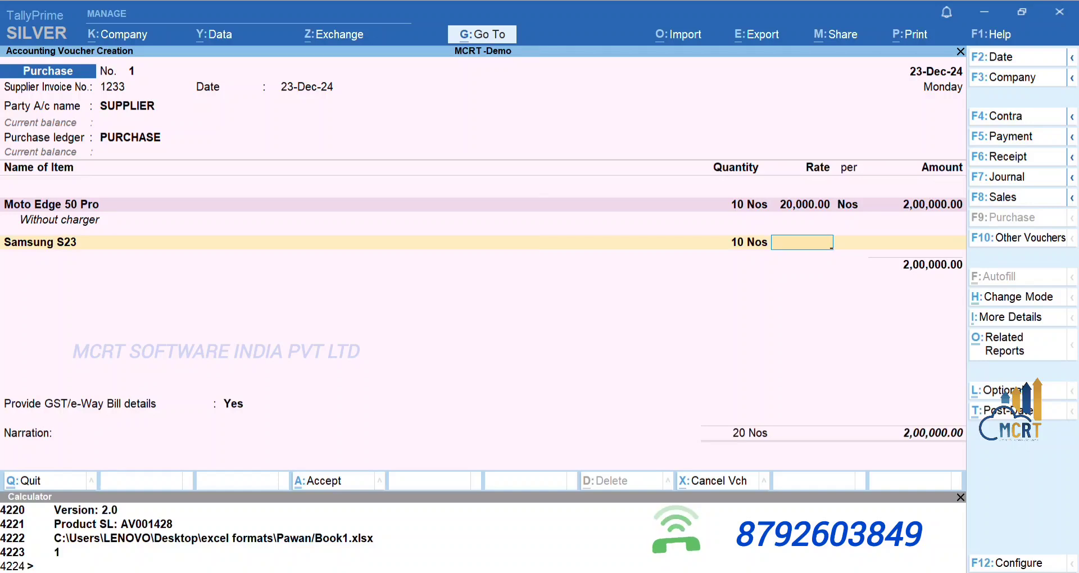
pyautogui.write('30000')
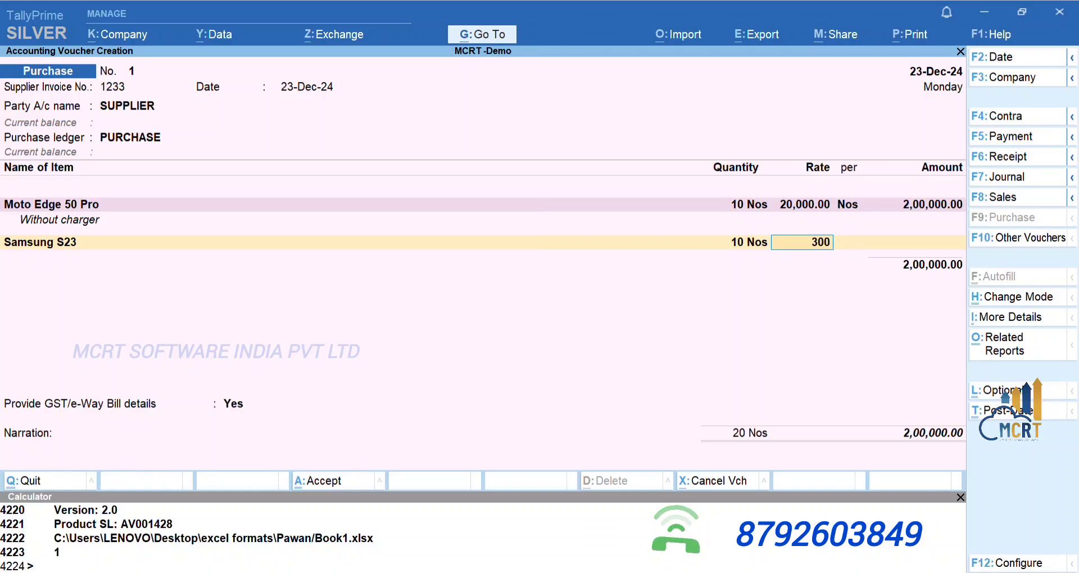
pyautogui.press('Return')
pyautogui.press('Return')
pyautogui.press('Return')
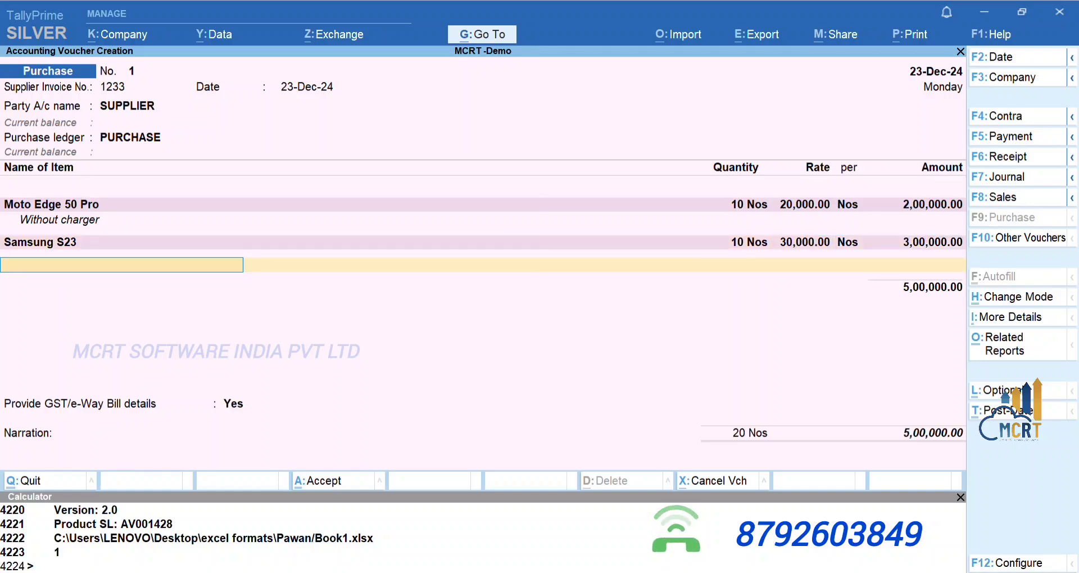
# Step: End the item list and add the CGST and SGST tax ledgers to the purchase
pyautogui.press('Return')
pyautogui.write('CG')
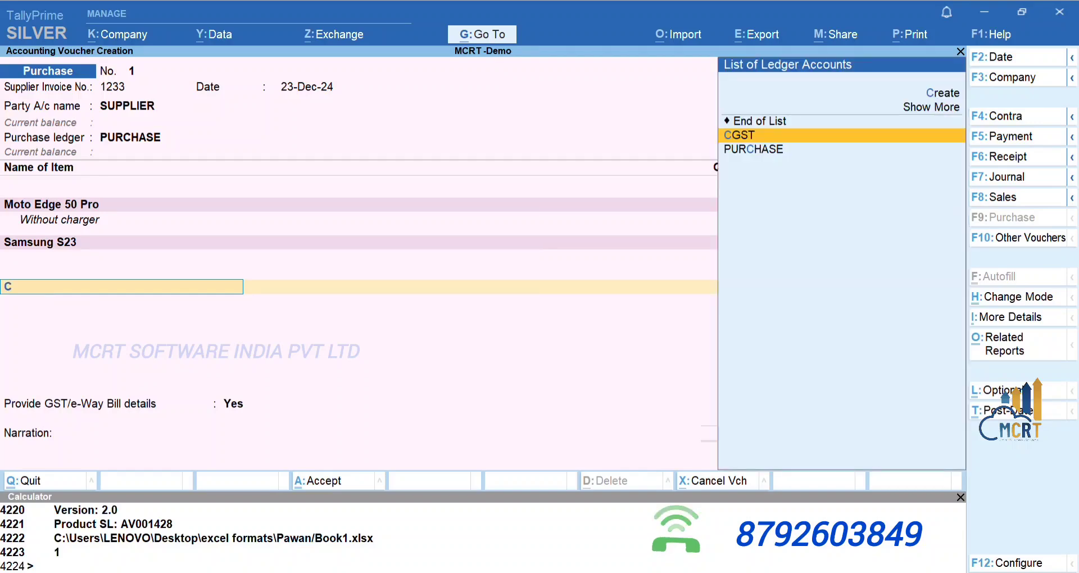
pyautogui.press('Return')
pyautogui.press('Return')
pyautogui.write('SG')
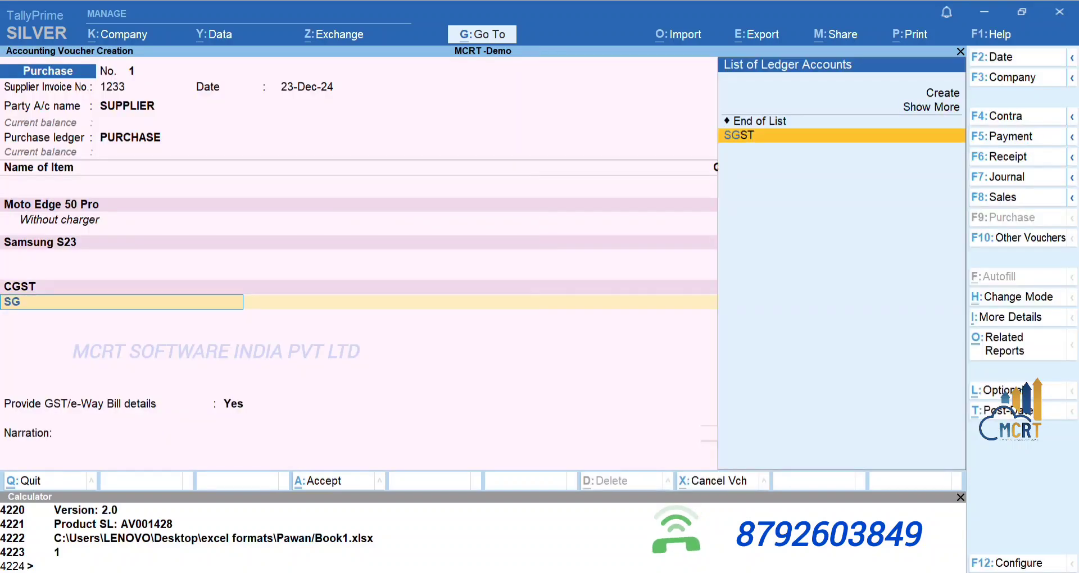
pyautogui.press('Return')
pyautogui.press('Return')
# Step: Finish the ledger entries, leave the narration blank, and accept the purchase voucher
pyautogui.press('Return')
pyautogui.press('Return')
pyautogui.hotkey('ctrl', 'a')
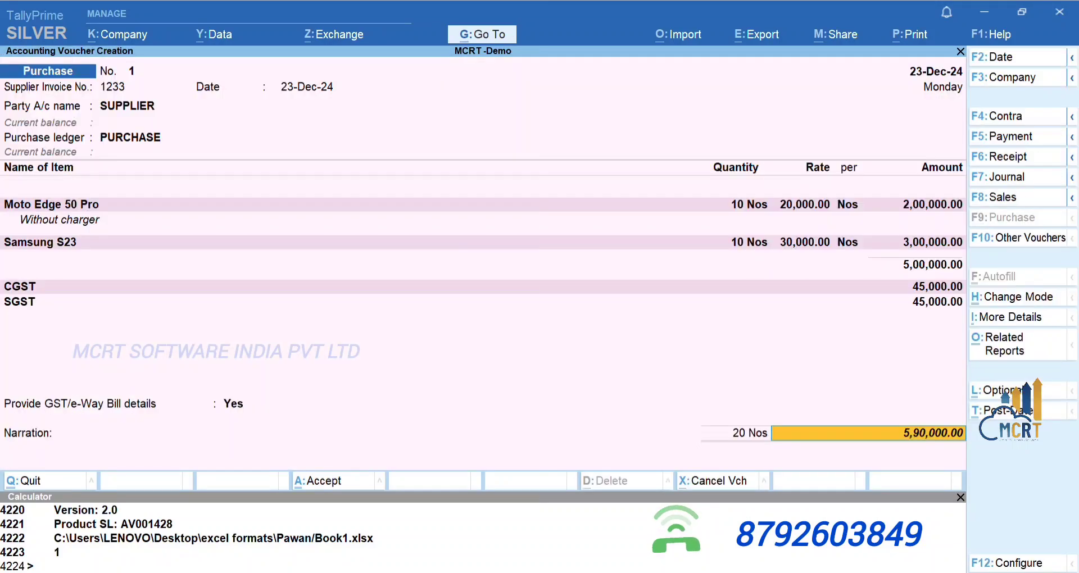
pyautogui.press('Return')
pyautogui.press('Return')
pyautogui.press('Return')
pyautogui.press('Return')
pyautogui.press('Return')
pyautogui.press('Return')
pyautogui.press('Return')
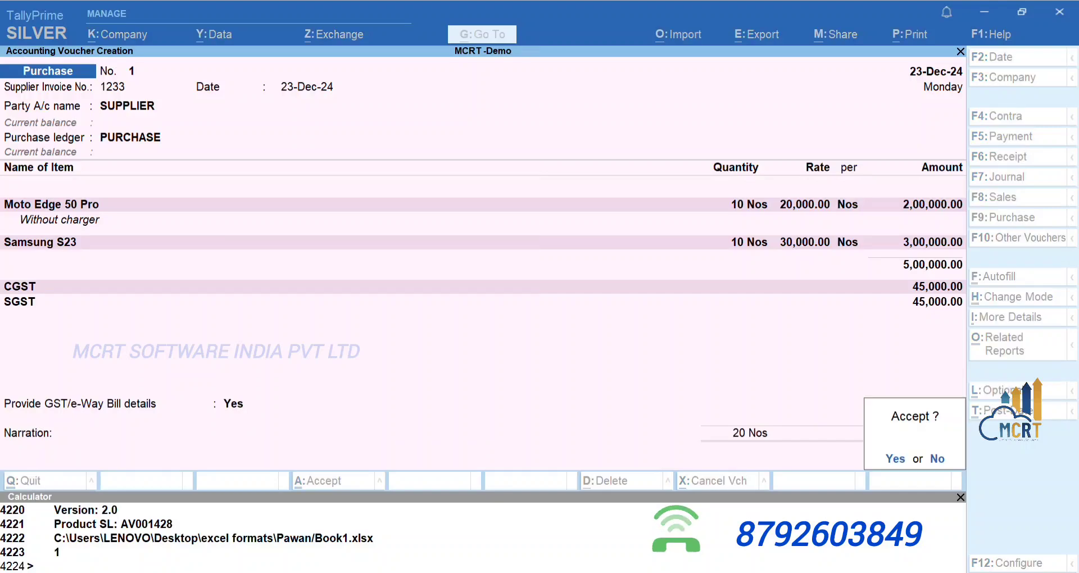
pyautogui.press('Return')
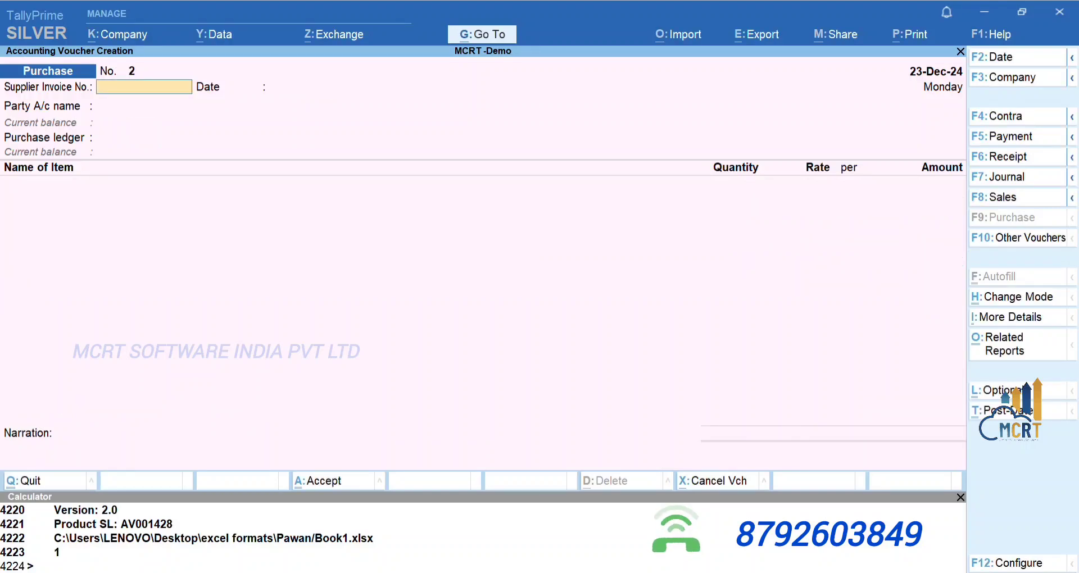
# Step: Leave voucher entry and open the Stock Summary report
pyautogui.press('Escape')
pyautogui.press('Down')
pyautogui.press('Down')
pyautogui.press('Down')
pyautogui.press('Down')
pyautogui.press('Down')
pyautogui.press('Down')
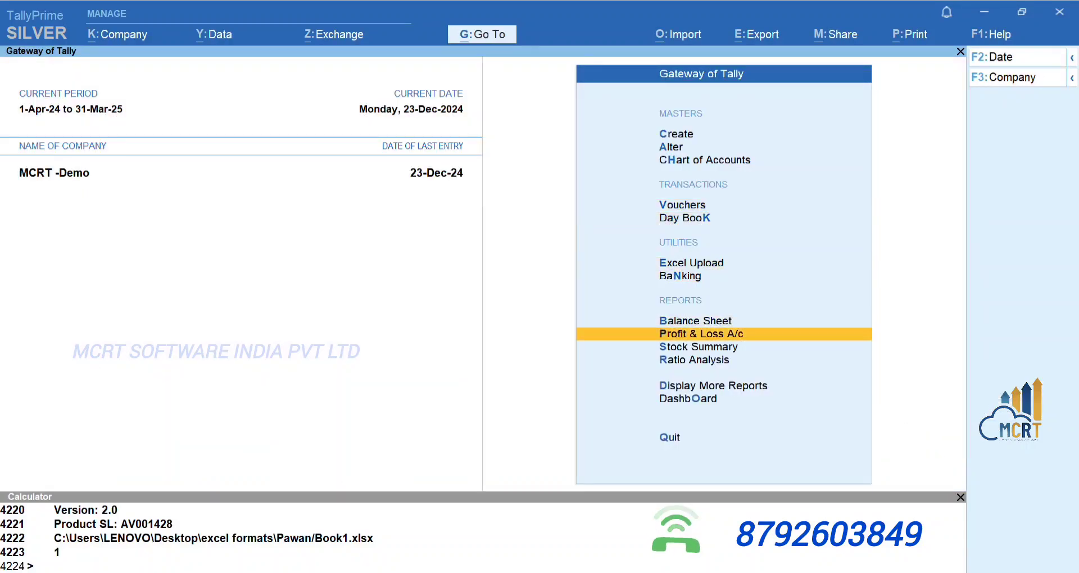
pyautogui.press('Return')
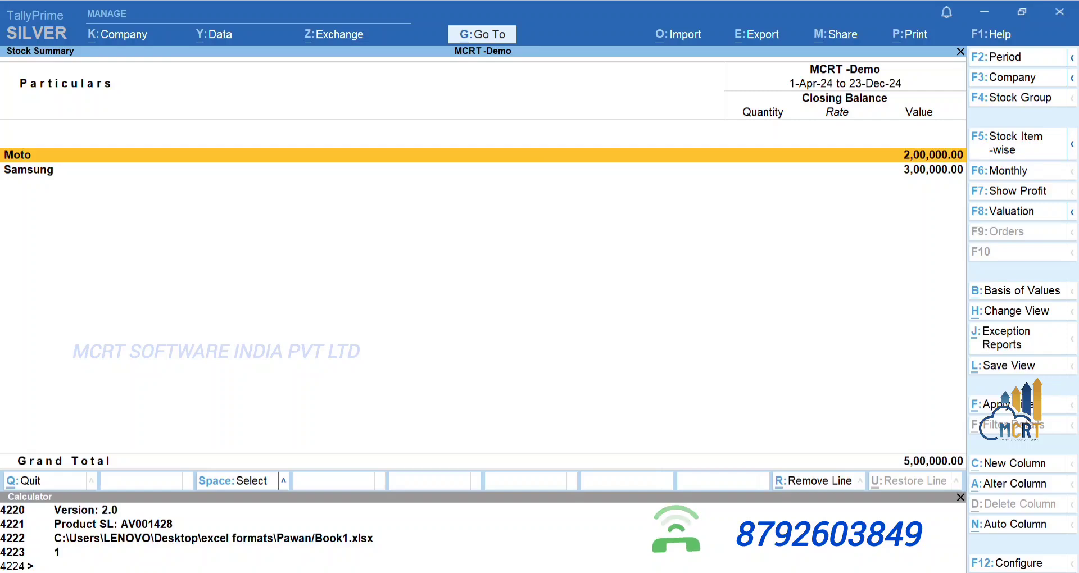
# Step: Examine the closing balances of the Moto and Samsung stock groups in the Stock Summary
pyautogui.press('Down')
pyautogui.press('Up')
pyautogui.press('Down')
pyautogui.press('Up')
pyautogui.press('Down')
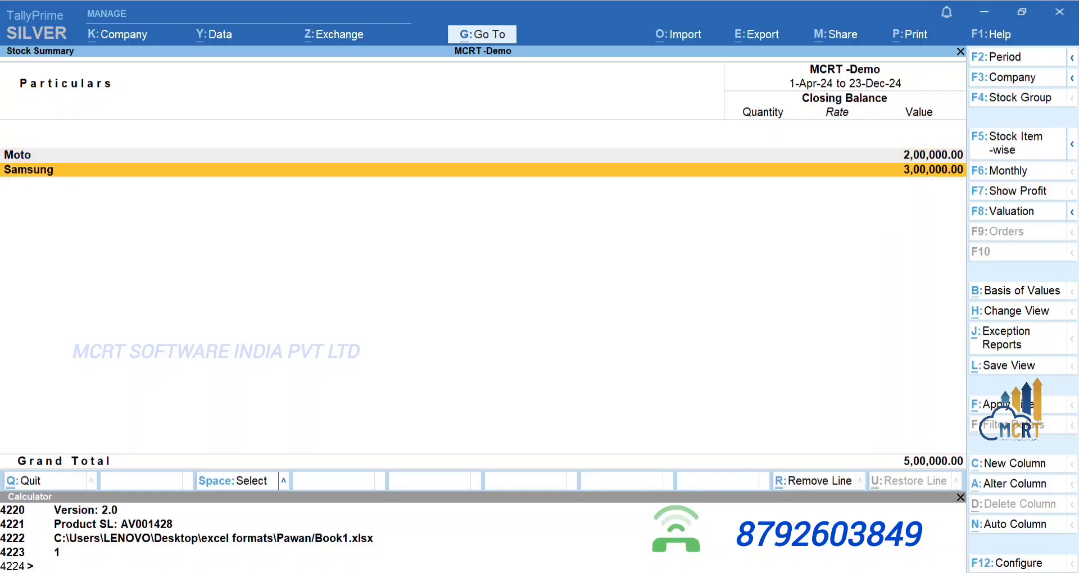
pyautogui.press('Up')
pyautogui.press('Down')
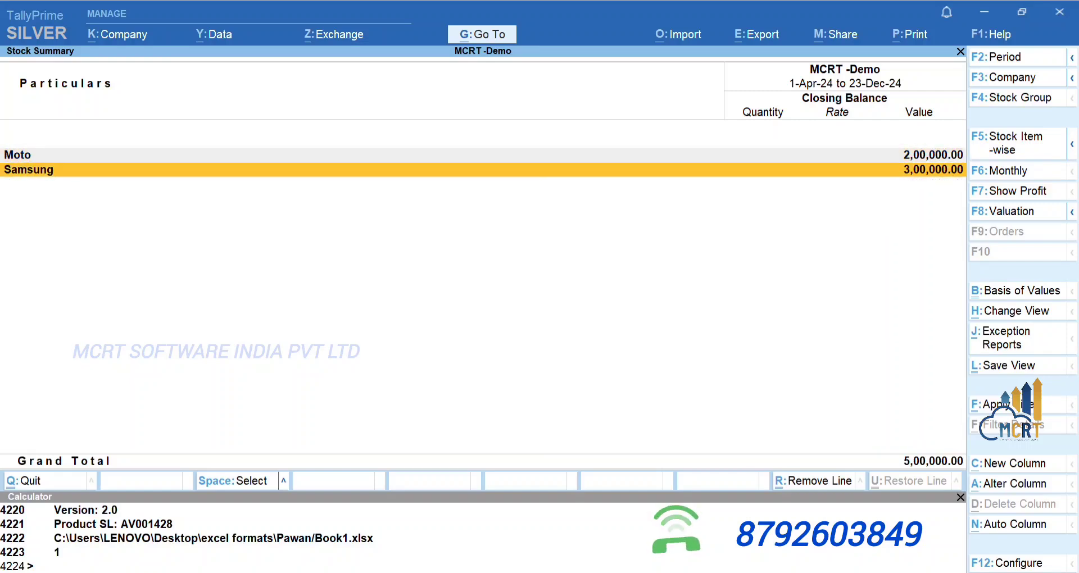
pyautogui.press('Up')
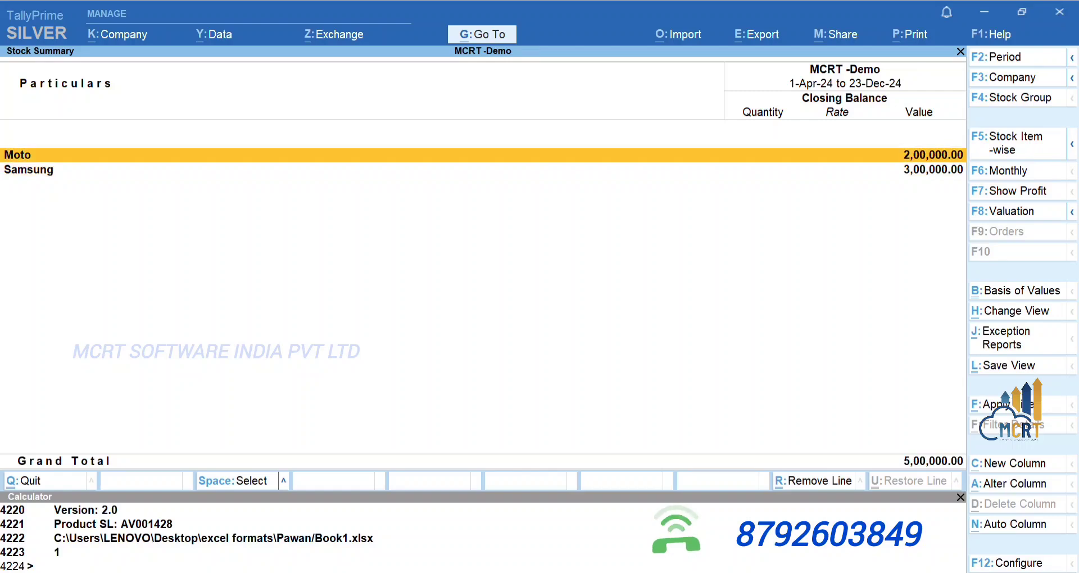
# Step: Examine the stock items inside the Moto and Samsung groups, and view the Stock Summary stock item-wise
pyautogui.press('Return')
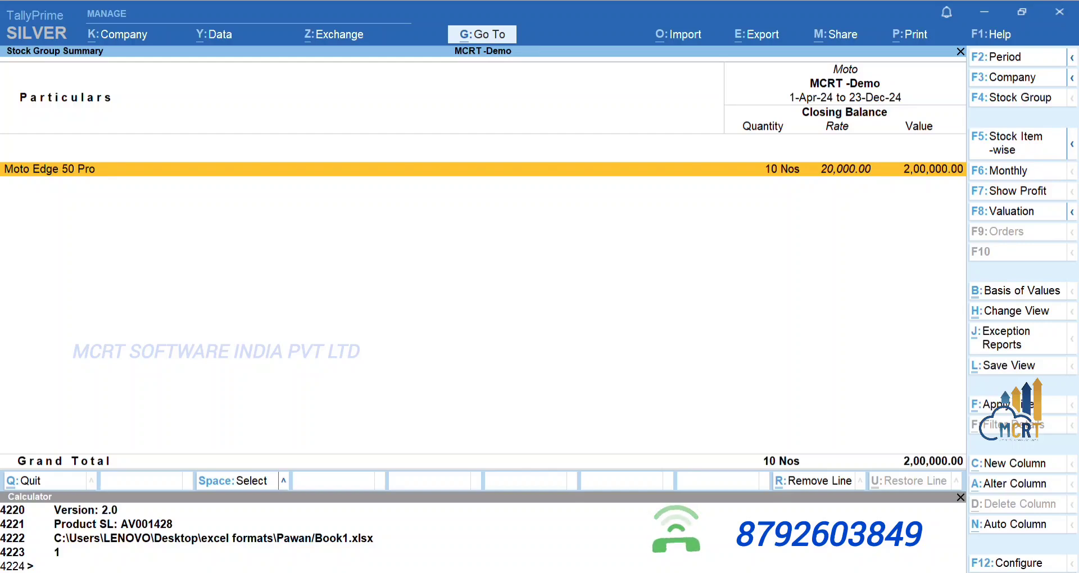
pyautogui.press('Escape')
pyautogui.press('Down')
pyautogui.press('Return')
pyautogui.press('Escape')
pyautogui.press('Up')
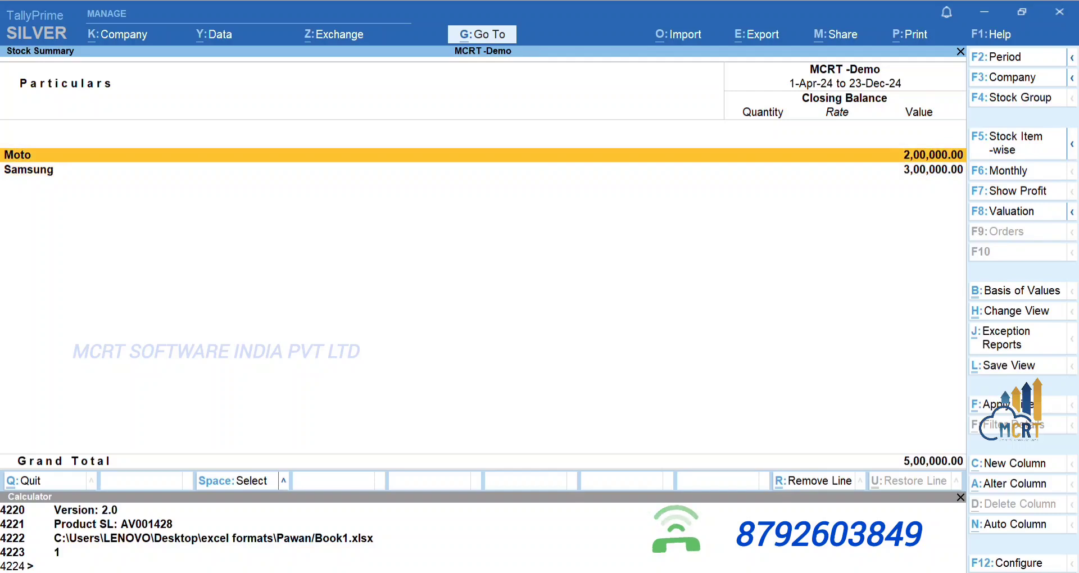
pyautogui.press('Return')
pyautogui.press('Escape')
pyautogui.click(1032, 155)
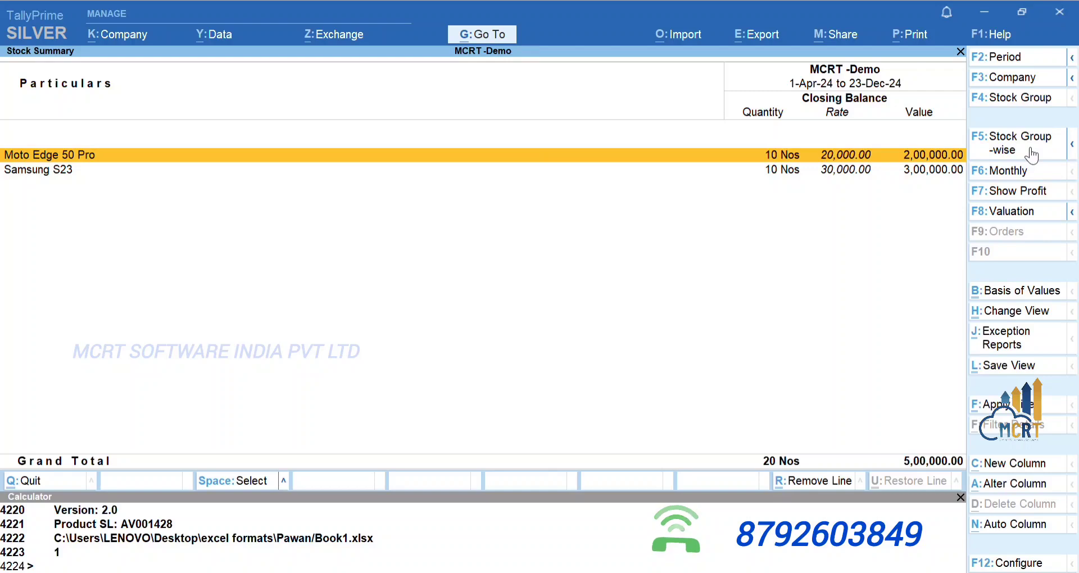
pyautogui.press('Escape')
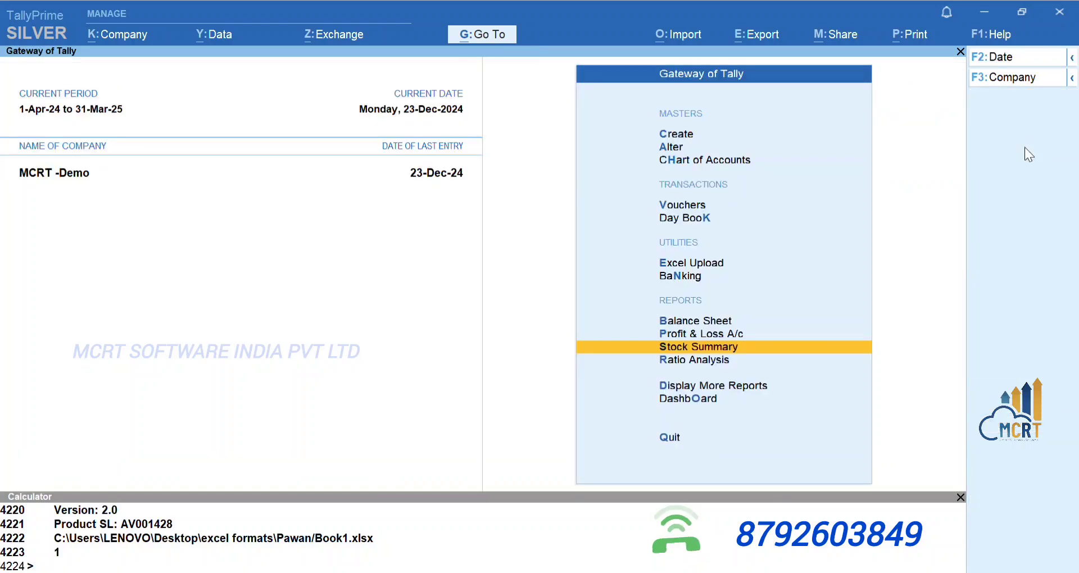
# Step: Reopen the Stock Summary by stock group and view the quantity and rate details within the Moto group
pyautogui.press('Return')
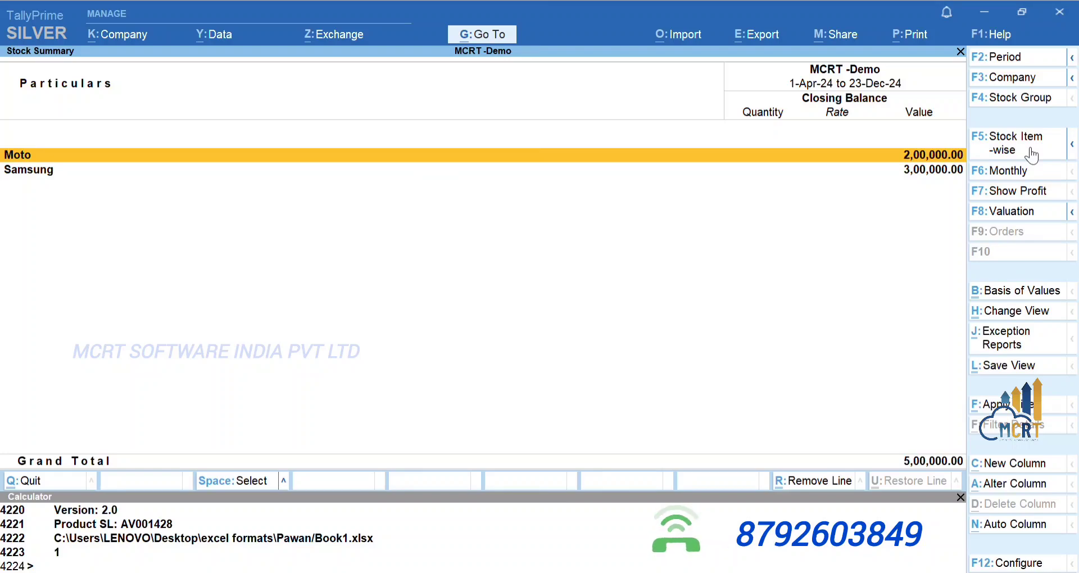
pyautogui.press('Escape')
pyautogui.press('Home')
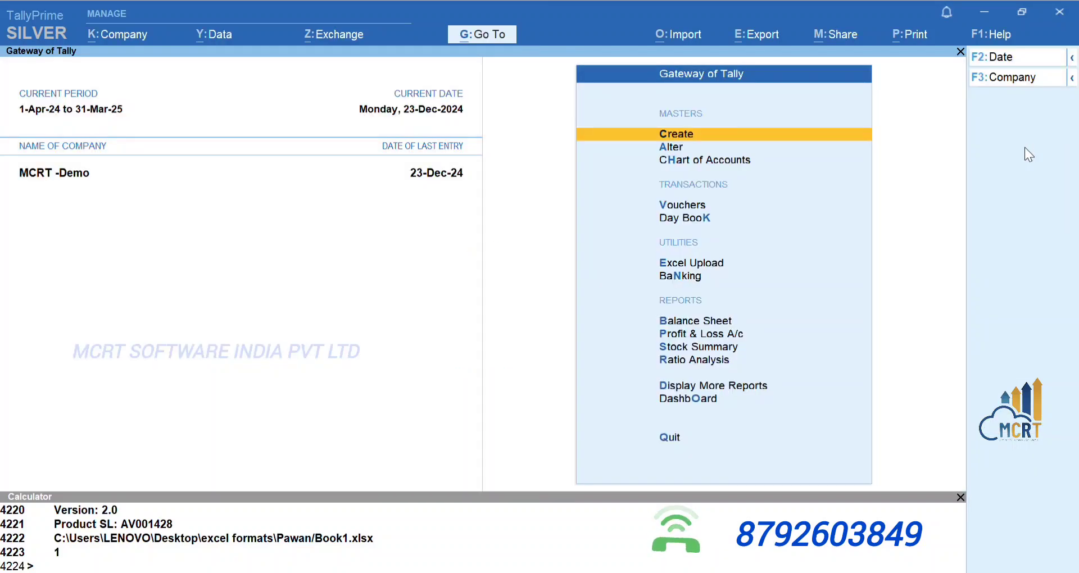
pyautogui.press('s')
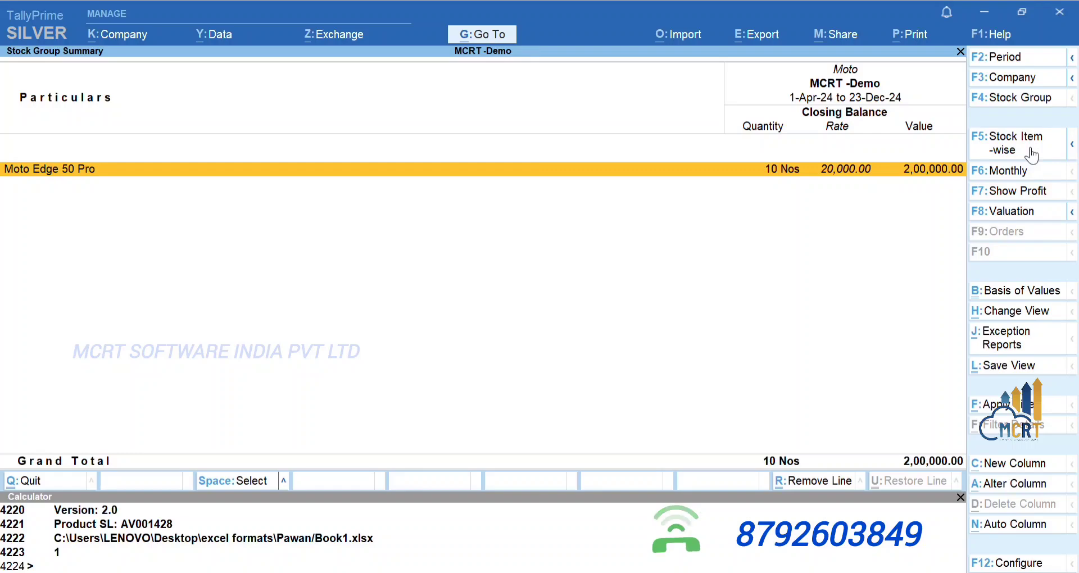
pyautogui.press('Escape')
pyautogui.press('Escape')
pyautogui.press('Escape')
# Step: Start a sales voucher with Cash as the party account, blank reference and dispatch details, and Sales as the sales ledger
pyautogui.press('n')
pyautogui.press('Down')
pyautogui.press('Down')
pyautogui.press('Down')
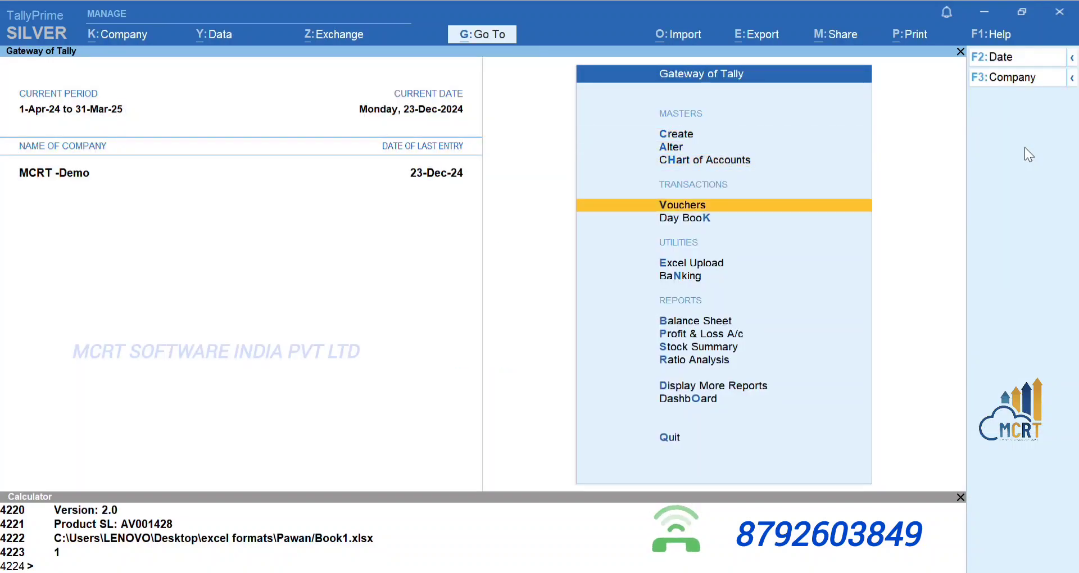
pyautogui.press('Return')
pyautogui.press('F8')
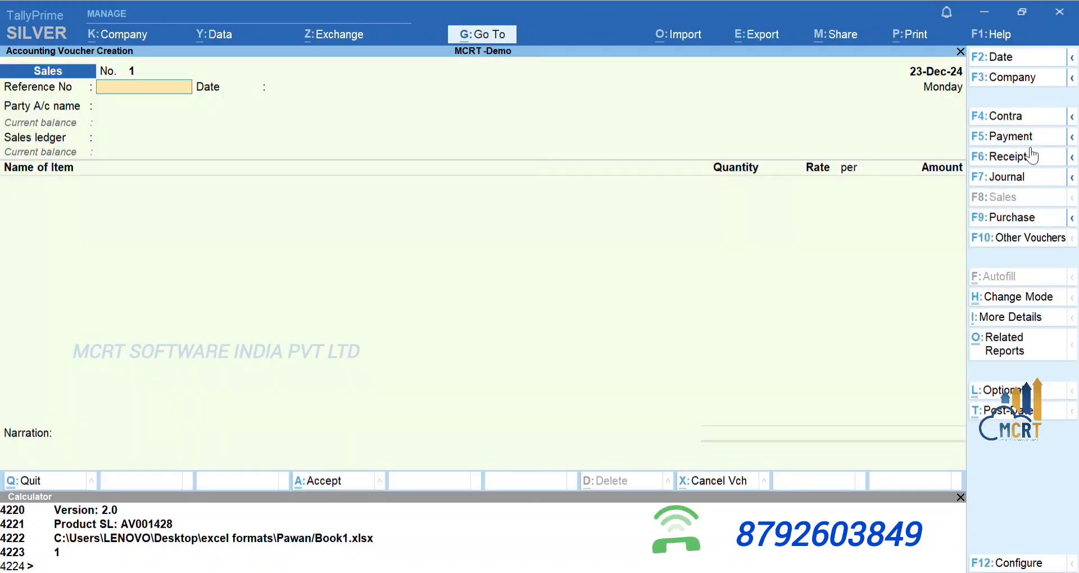
pyautogui.press('Return')
pyautogui.press('Return')
pyautogui.press('Return')
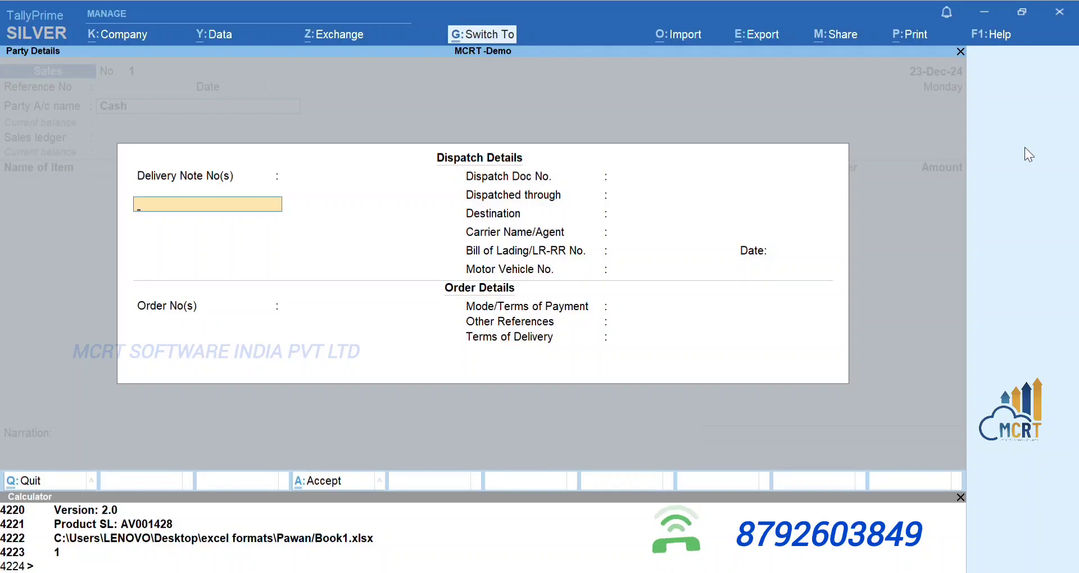
pyautogui.hotkey('ctrl', 'a')
pyautogui.press('Return')
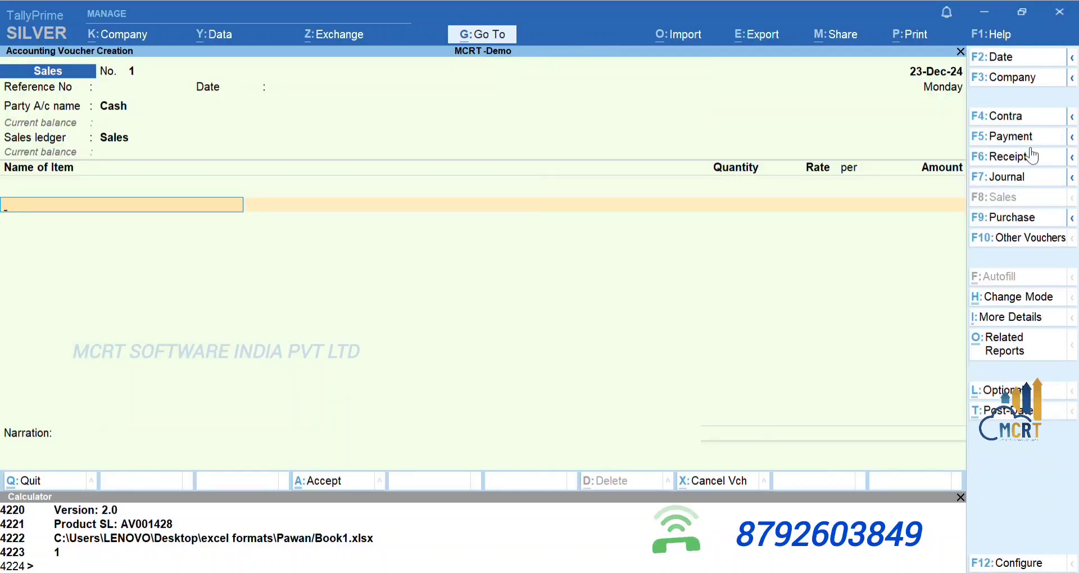
# Step: Add the stock item Moto Edge 50 Pro to the sale, keeping its description Without charger
pyautogui.write('MO')
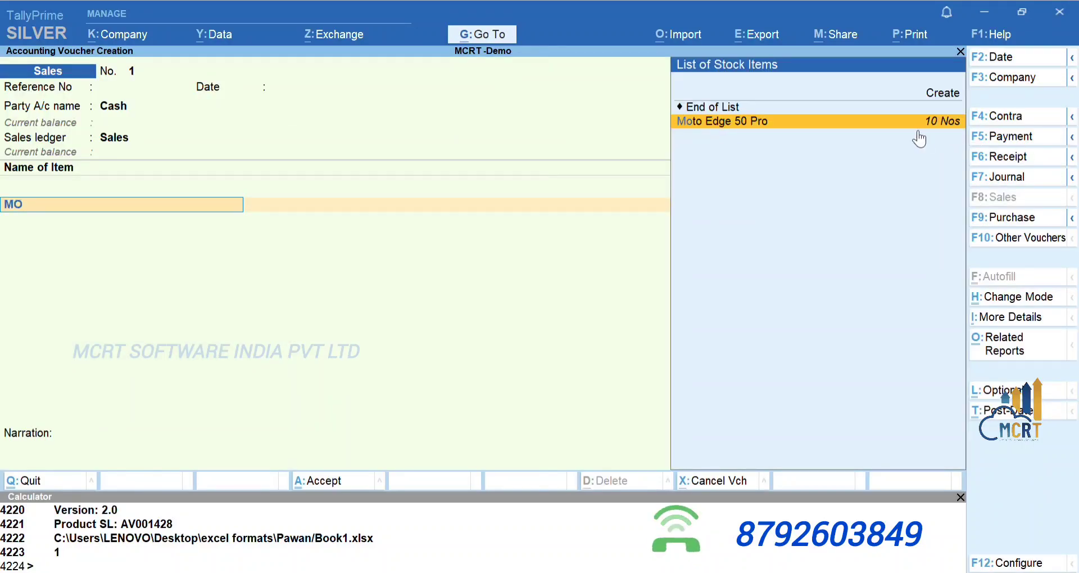
pyautogui.click(947, 126)
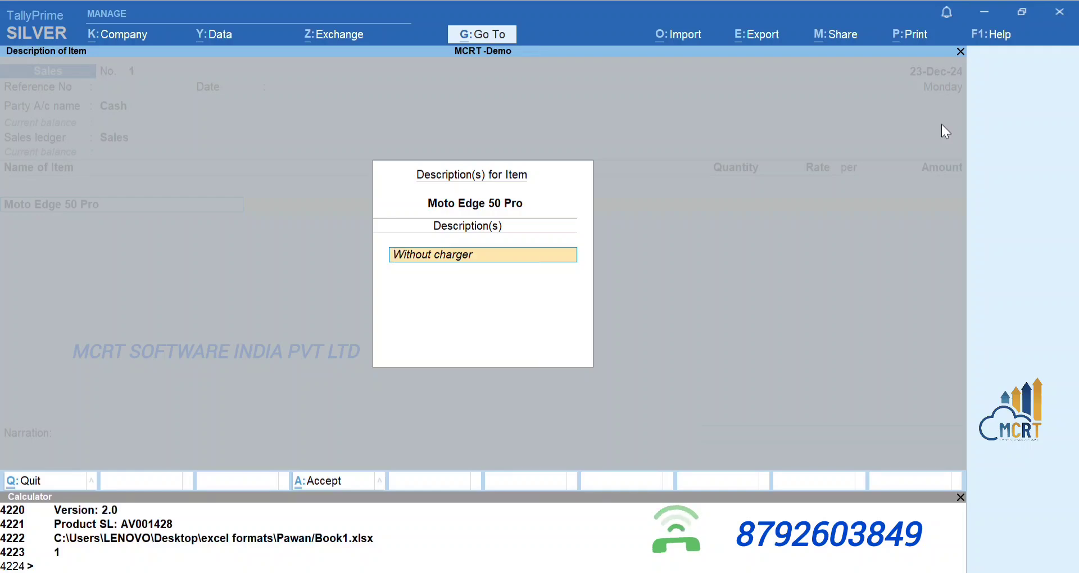
pyautogui.press('Return')
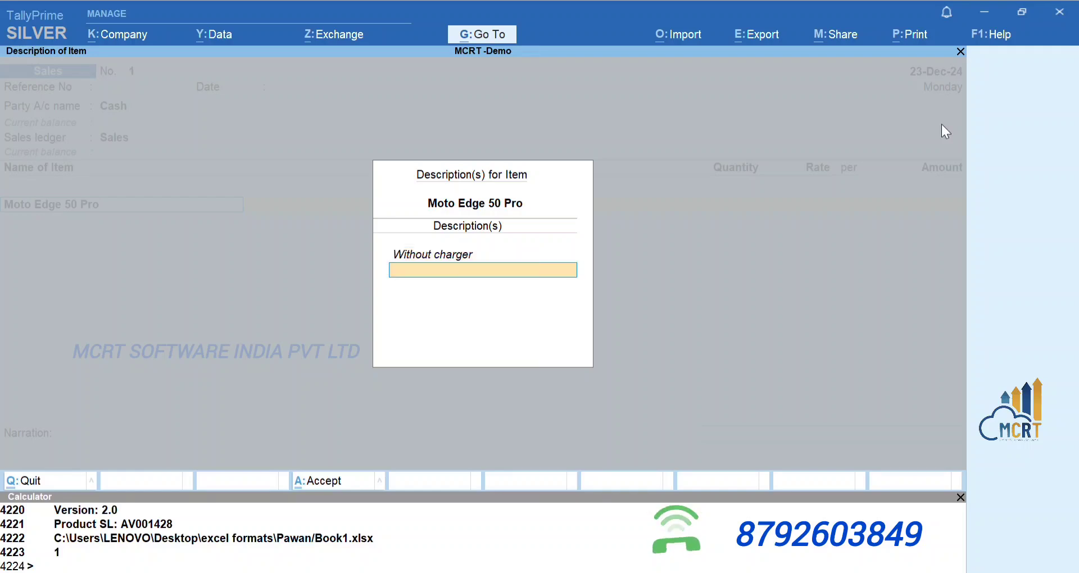
pyautogui.press('Return')
# Step: Set the Moto Edge 50 Pro sale line to quantity 1 Nos at a rate of 25,000 per Nos
pyautogui.write('1')
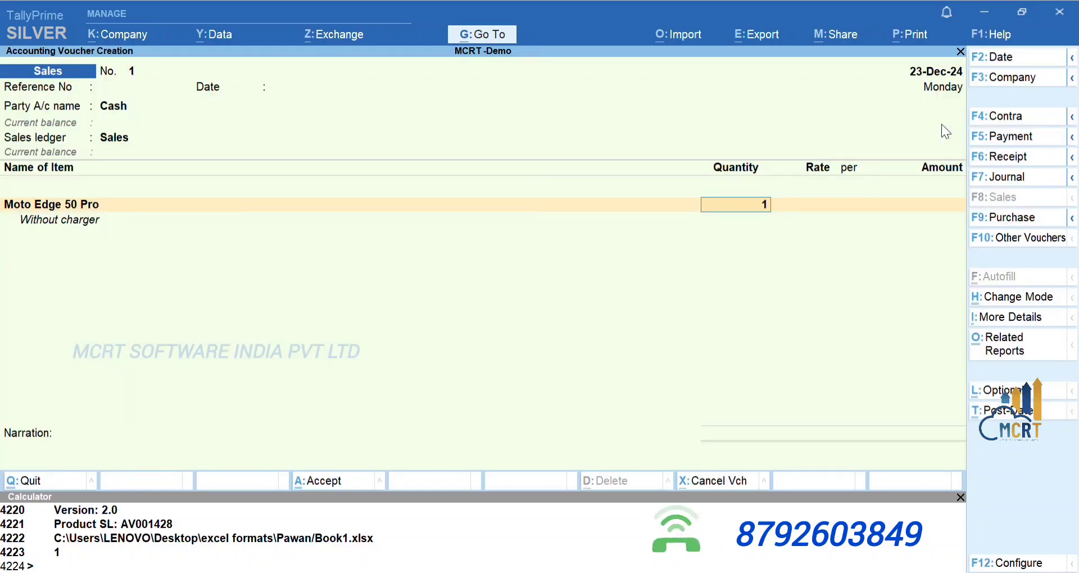
pyautogui.press('Return')
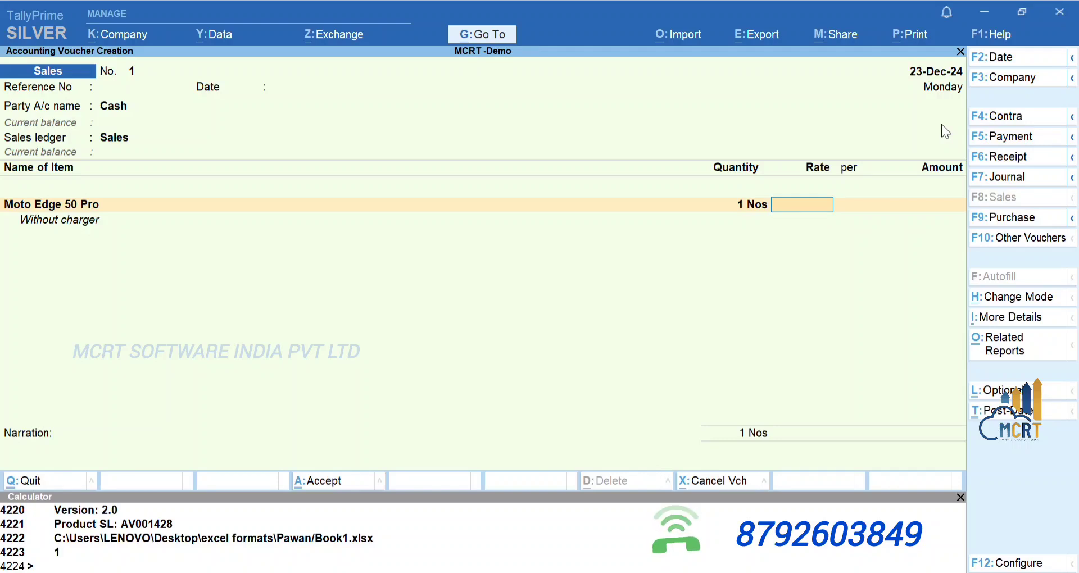
pyautogui.write('25000')
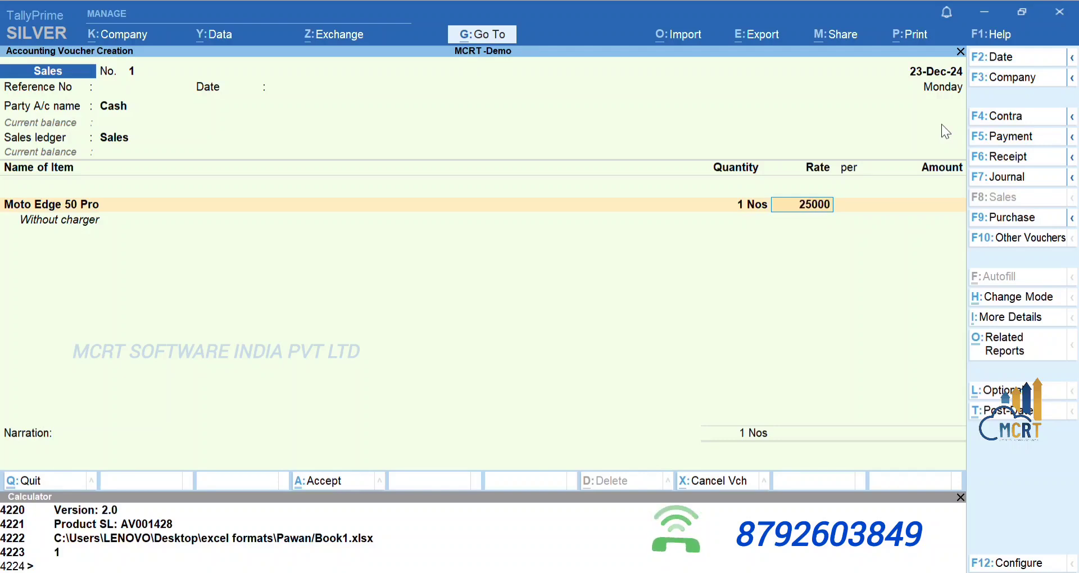
pyautogui.press('Return')
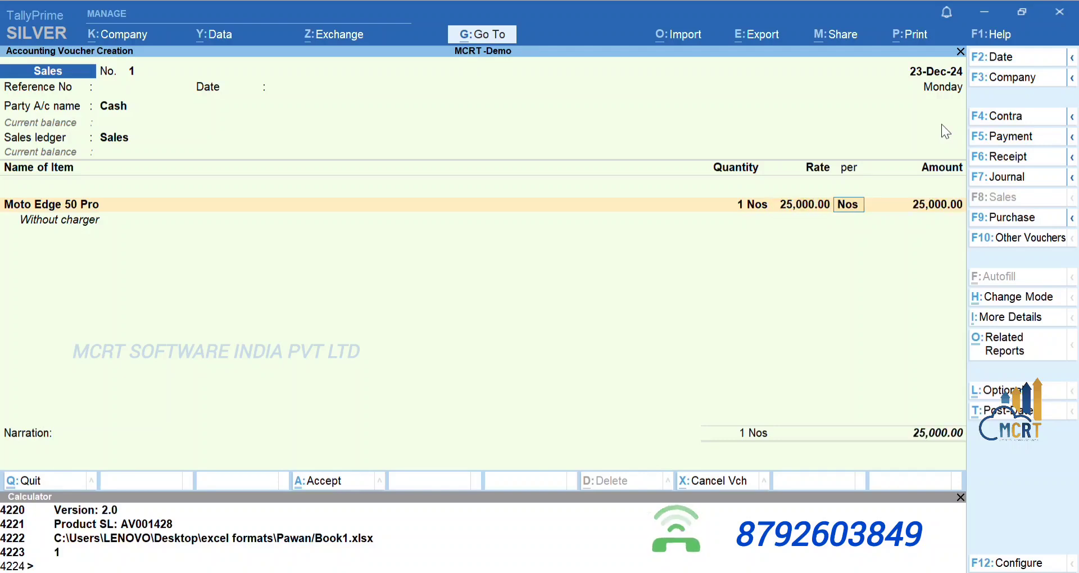
pyautogui.press('Return')
# Step: Add the CGST and SGST ledgers without descriptions and save the sales voucher
pyautogui.write('C')
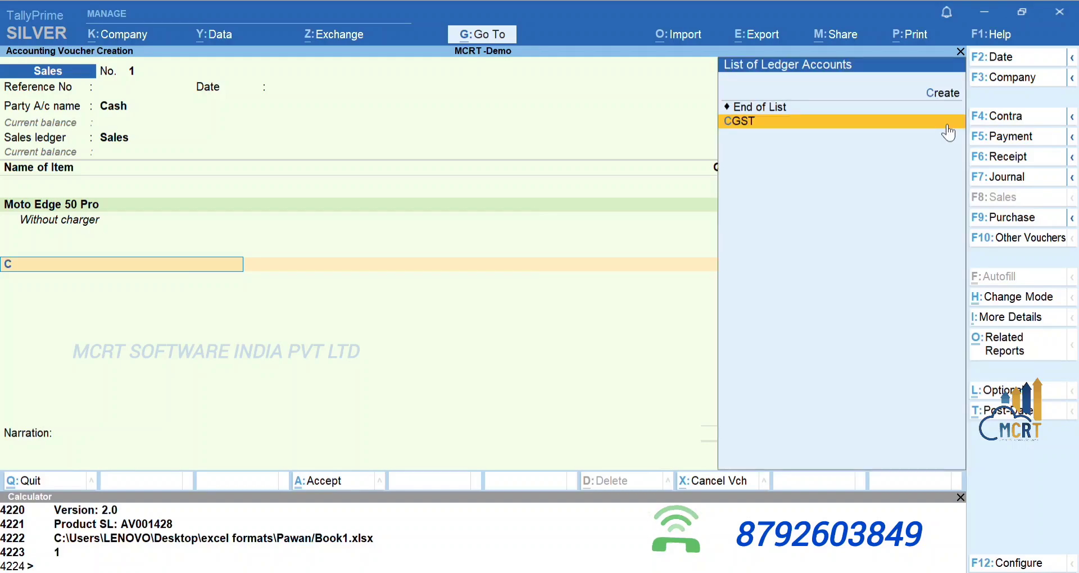
pyautogui.press('Return')
pyautogui.press('Return')
pyautogui.write('SG')
pyautogui.press('Return')
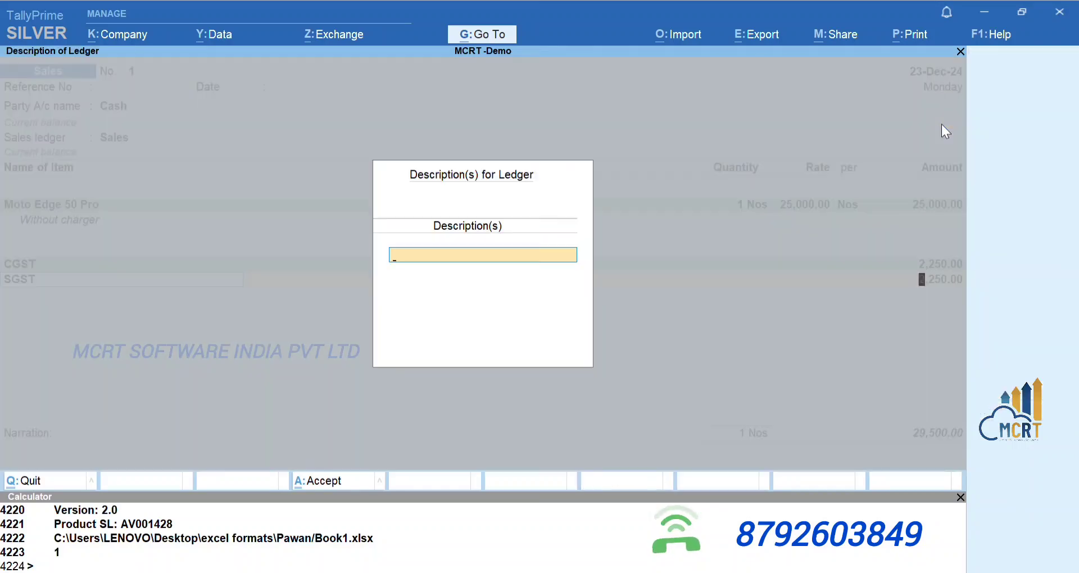
pyautogui.press('Return')
pyautogui.press('Return')
pyautogui.press('Return')
pyautogui.press('Return')
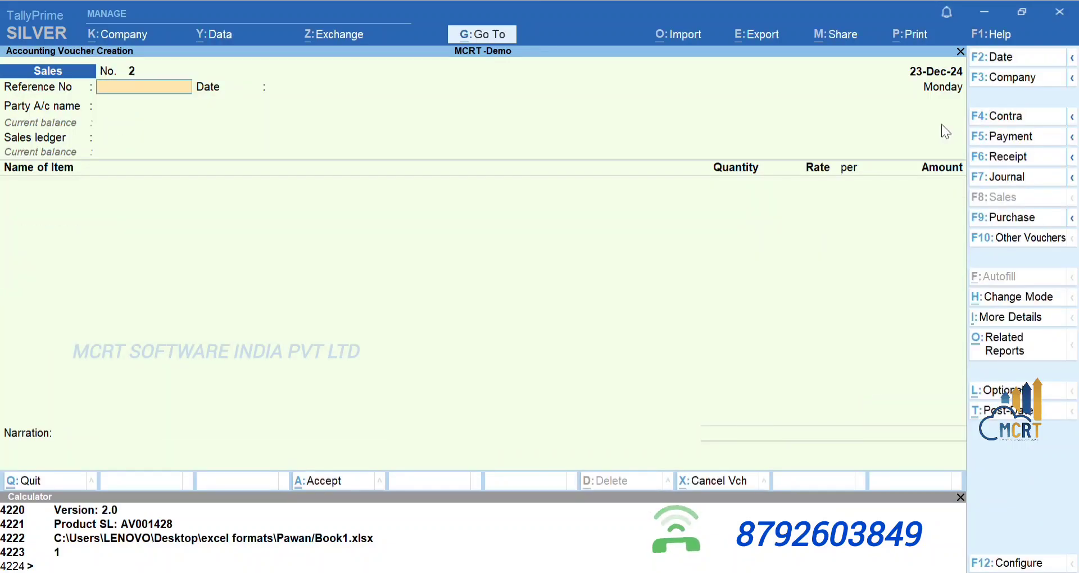
# Step: Leave voucher entry and view the stock items inside the Moto group of the Stock Summary
pyautogui.press('Escape')
pyautogui.press('Down')
pyautogui.press('Down')
pyautogui.press('Down')
pyautogui.press('Down')
pyautogui.press('Down')
pyautogui.press('Down')
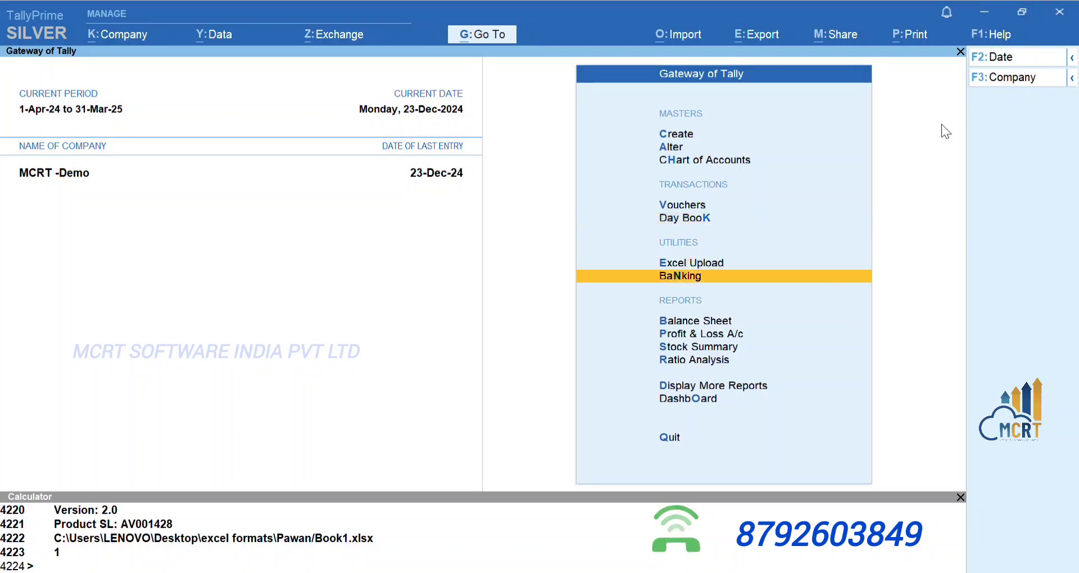
pyautogui.press('Return')
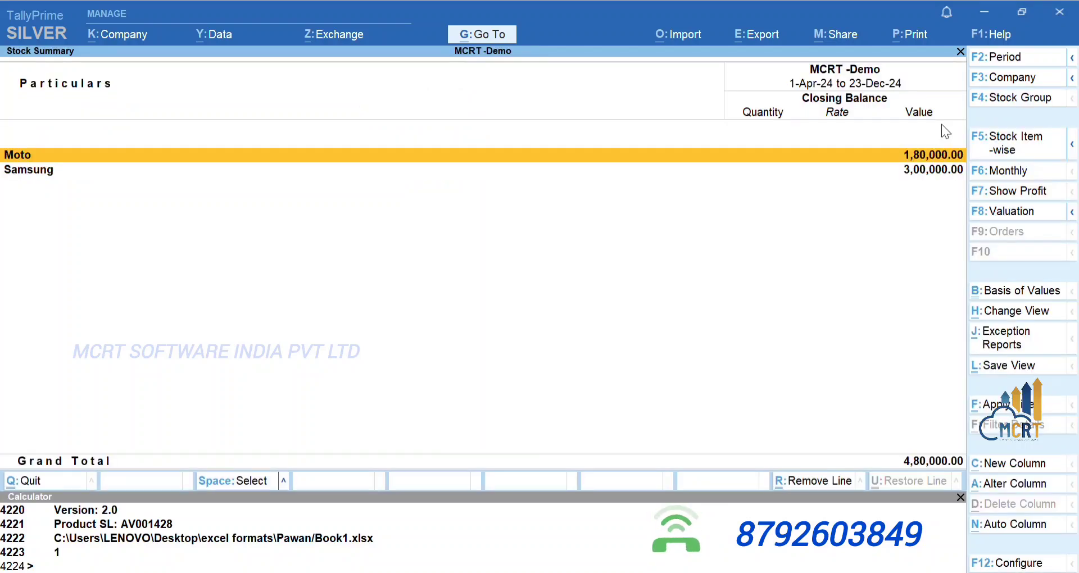
pyautogui.press('Return')
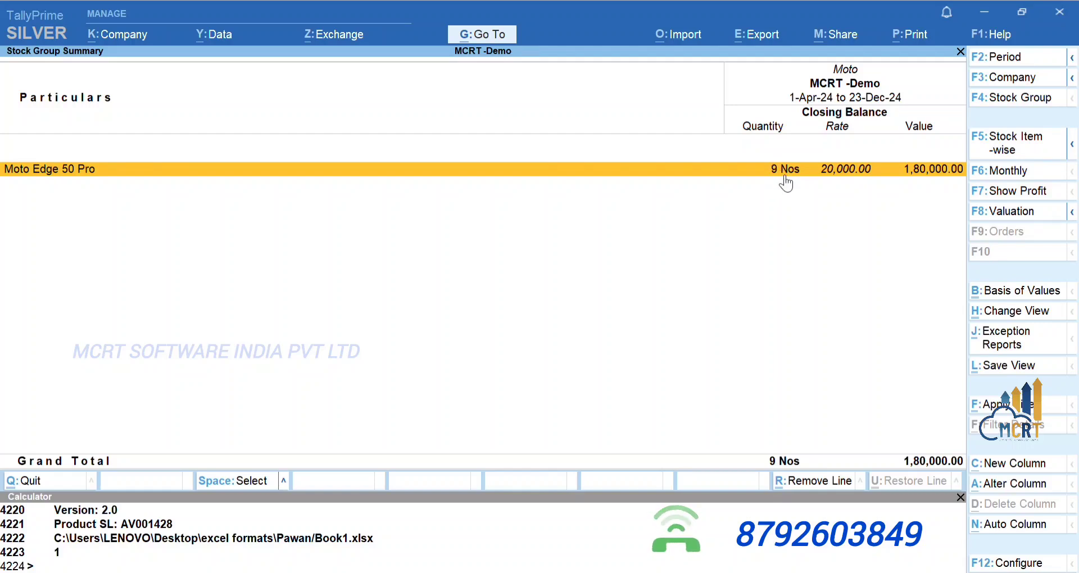
# Step: Examine Moto Edge 50 Pro's monthly summary and its December purchase and sales vouchers, and return to the Gateway of Tally
pyautogui.press('Return')
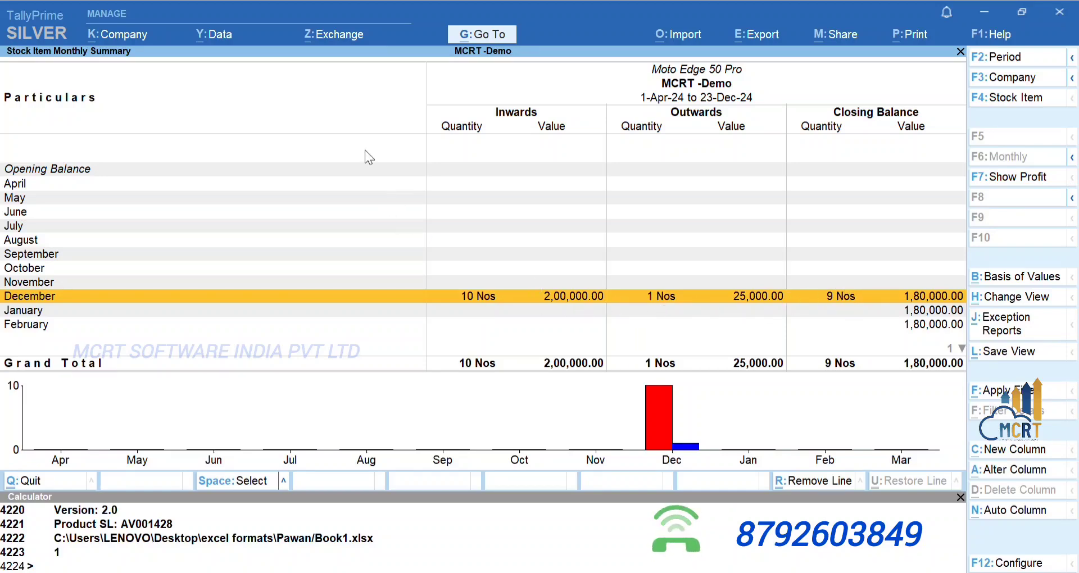
pyautogui.click(378, 300)
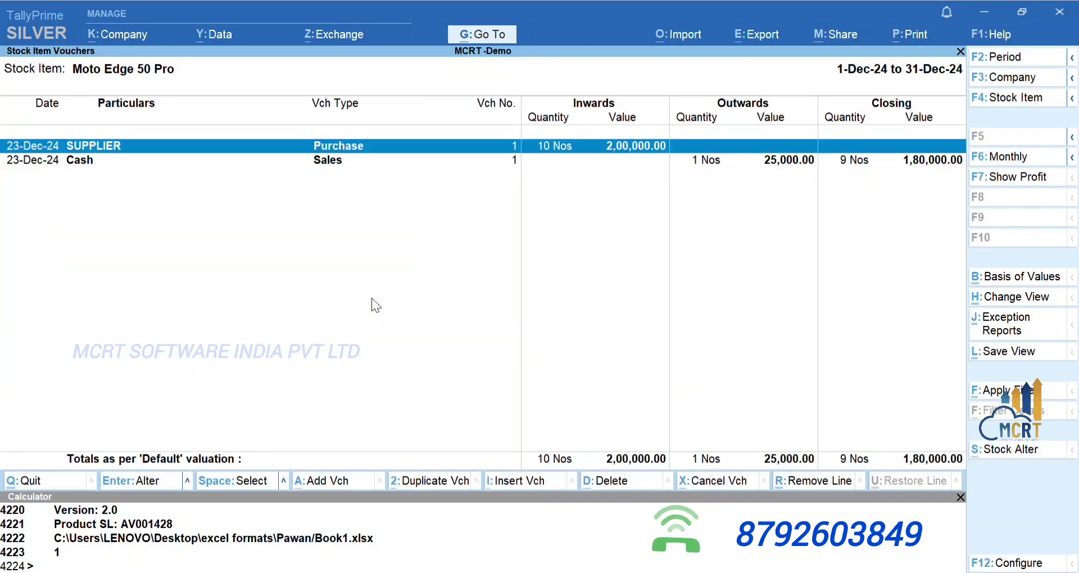
pyautogui.press('Down')
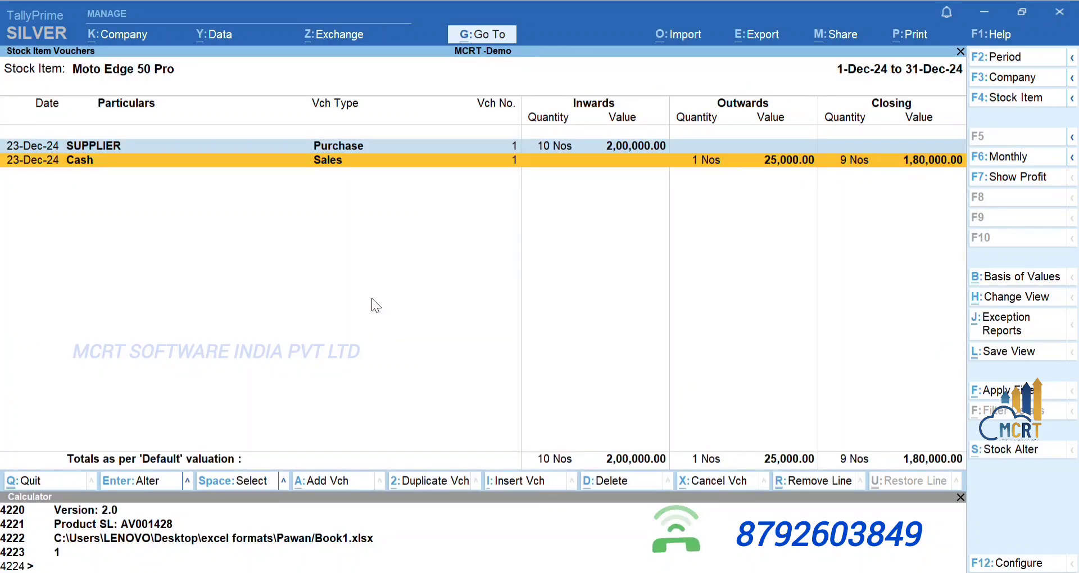
pyautogui.press('Up')
pyautogui.press('Down')
pyautogui.press('Up')
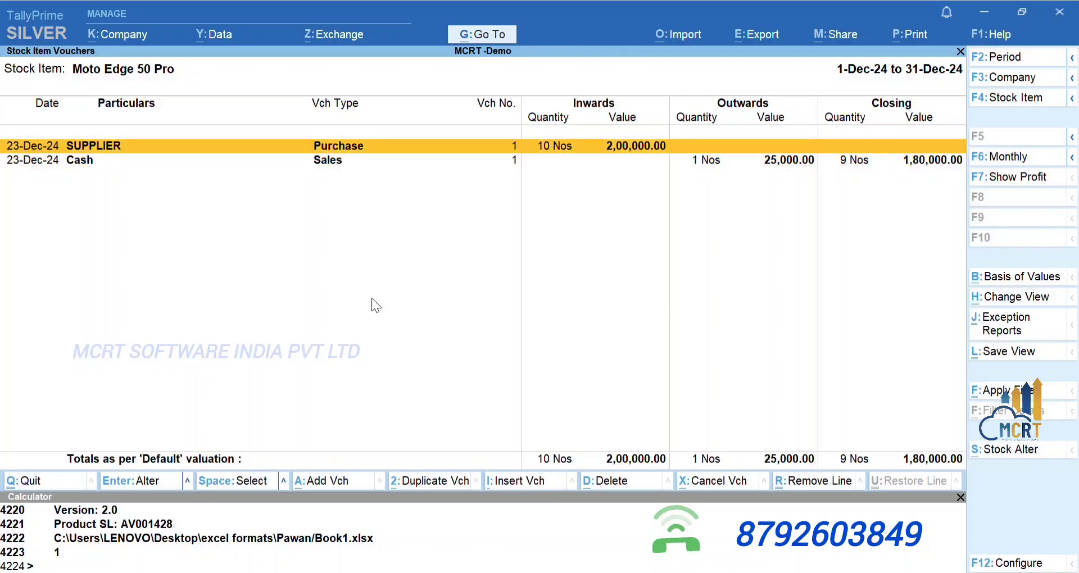
pyautogui.press('Down')
pyautogui.press('Up')
pyautogui.press('Escape')
pyautogui.press('Escape')
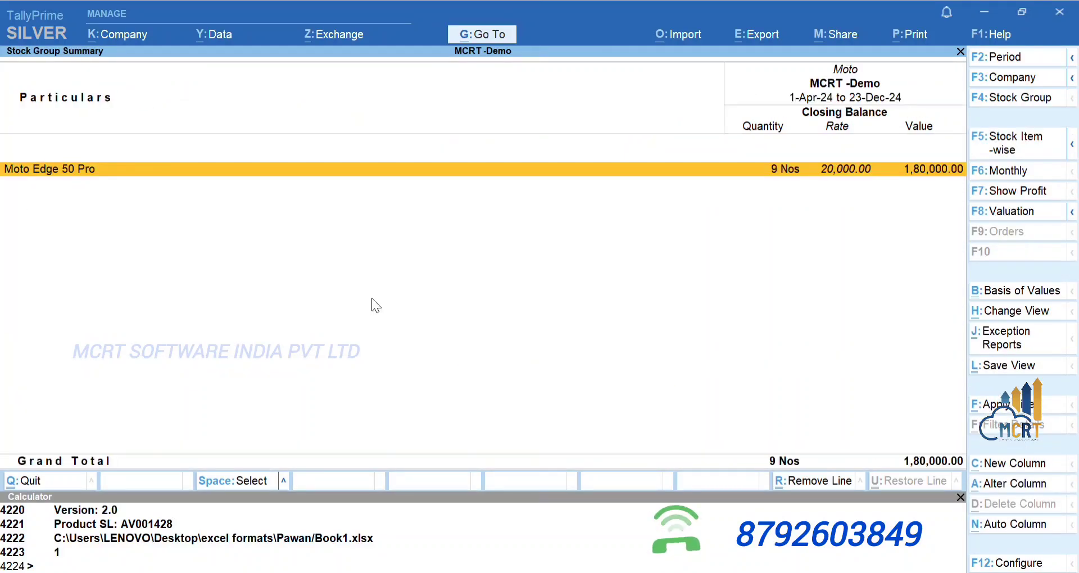
pyautogui.press('Escape')
pyautogui.press('Escape')
pyautogui.press('Escape')
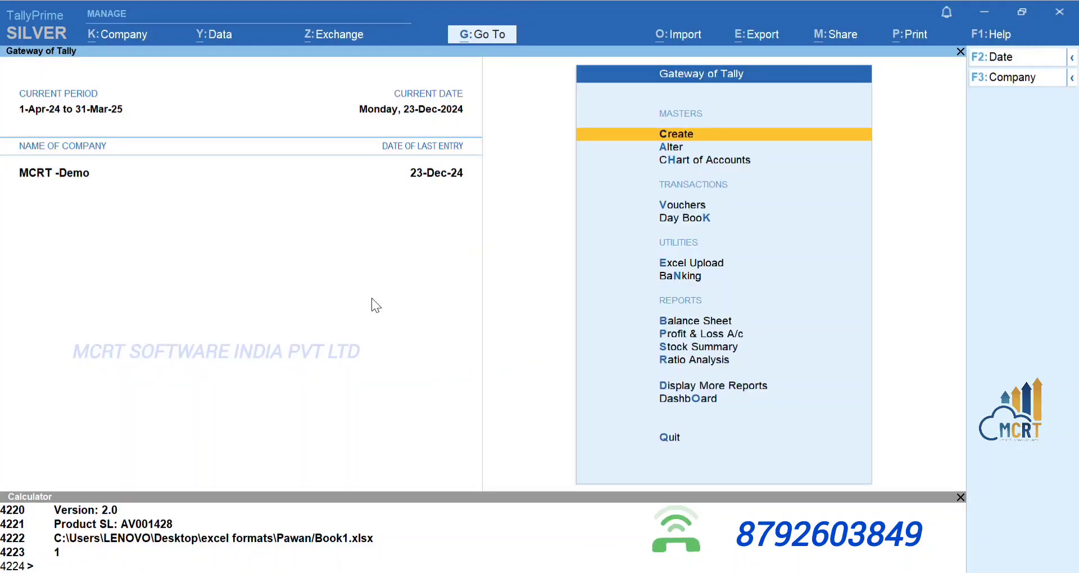
# Step: Reopen the Stock Summary and compare the closing values of the Moto and Samsung stock groups
pyautogui.press('Down')
pyautogui.press('Down')
pyautogui.press('Down')
pyautogui.press('Down')
pyautogui.press('Down')
pyautogui.press('Down')
pyautogui.press('Down')
pyautogui.press('Down')
pyautogui.press('Down')
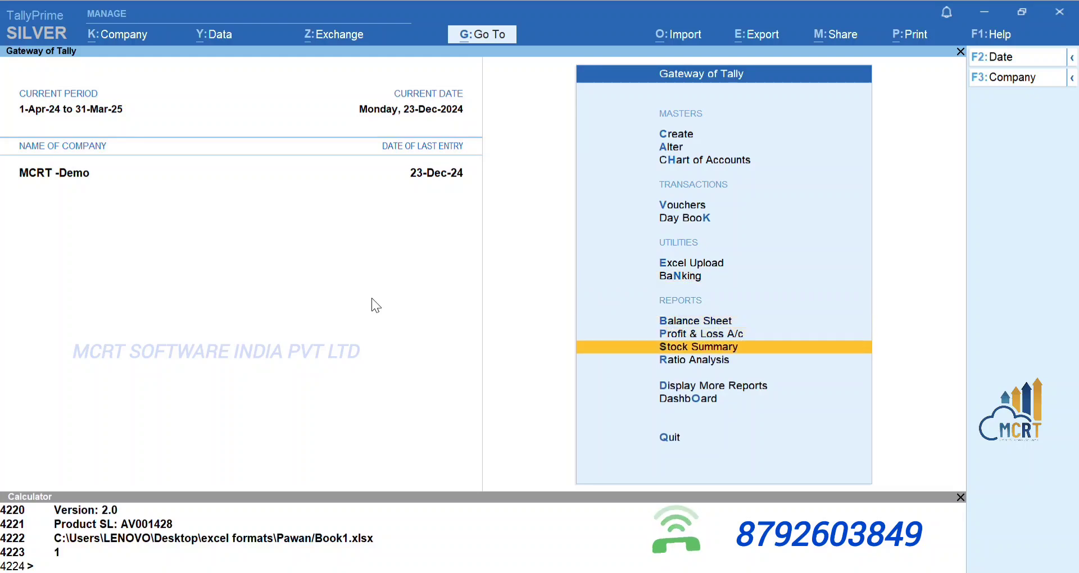
pyautogui.press('Return')
pyautogui.press('space')
pyautogui.press('Down')
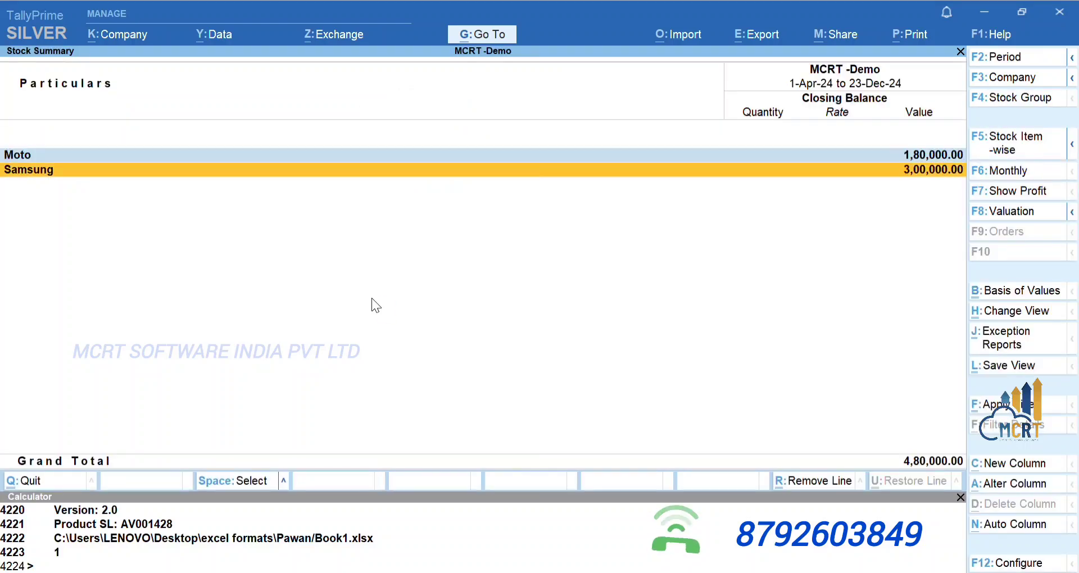
pyautogui.press('space')
pyautogui.press('Up')
pyautogui.press('space')
pyautogui.press('Down')
pyautogui.press('space')
pyautogui.press('Up')
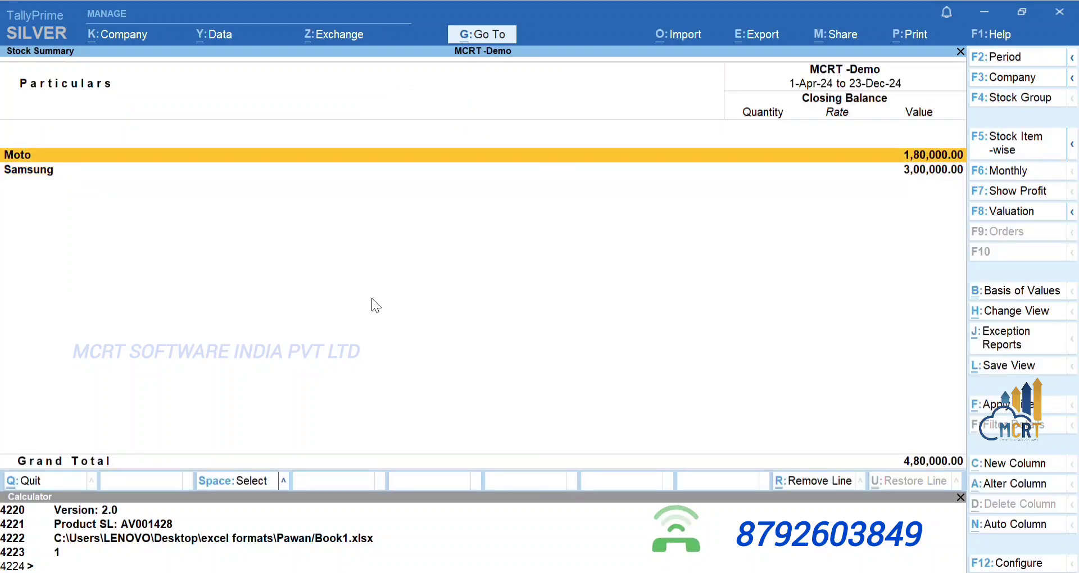
pyautogui.press('Down')
pyautogui.press('Up')
pyautogui.press('Down')
pyautogui.press('Up')
pyautogui.press('Down')
pyautogui.press('Up')
pyautogui.press('Escape')
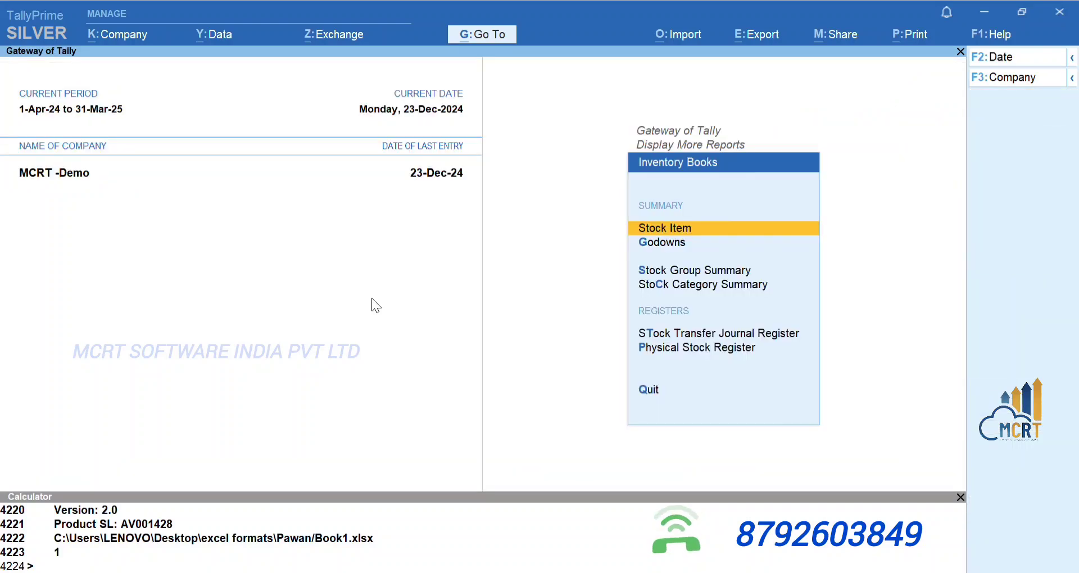
pyautogui.press('Escape')
pyautogui.press('Escape')
pyautogui.press('Escape')
pyautogui.press('Escape')
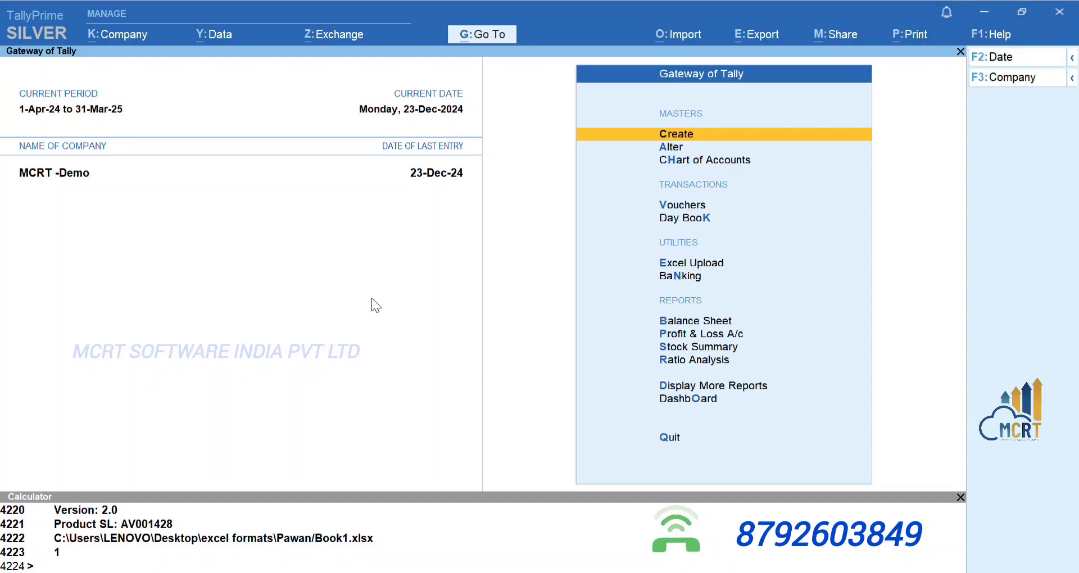
# Step: Open the Inventory Books among the additional reports
pyautogui.press('Down')
pyautogui.press('Down')
pyautogui.press('Down')
pyautogui.press('Down')
pyautogui.press('Down')
pyautogui.press('Down')
pyautogui.press('Down')
pyautogui.press('Down')
pyautogui.press('Down')
pyautogui.press('Down')
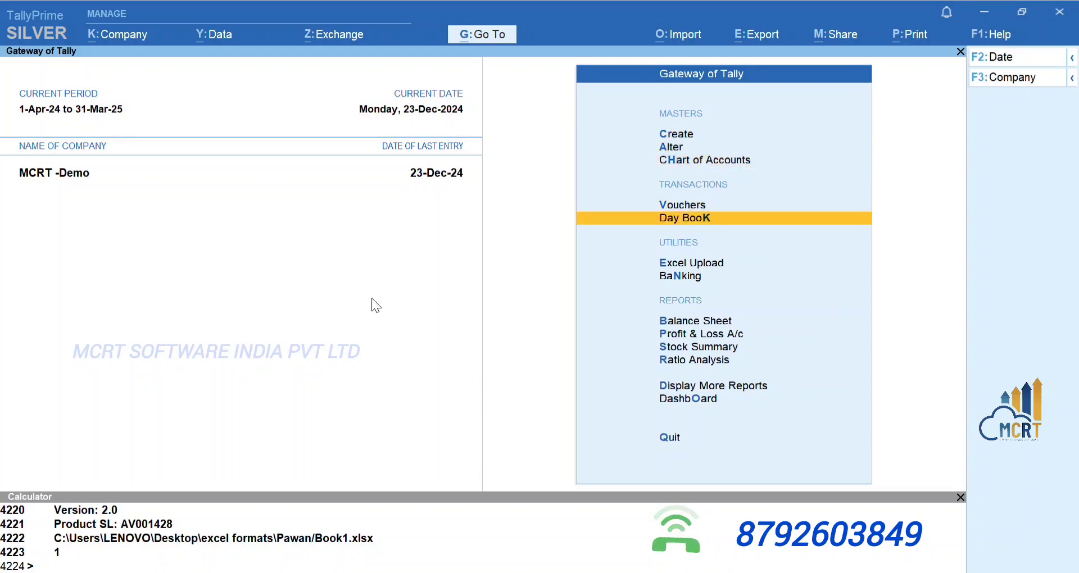
pyautogui.press('Down')
pyautogui.press('Return')
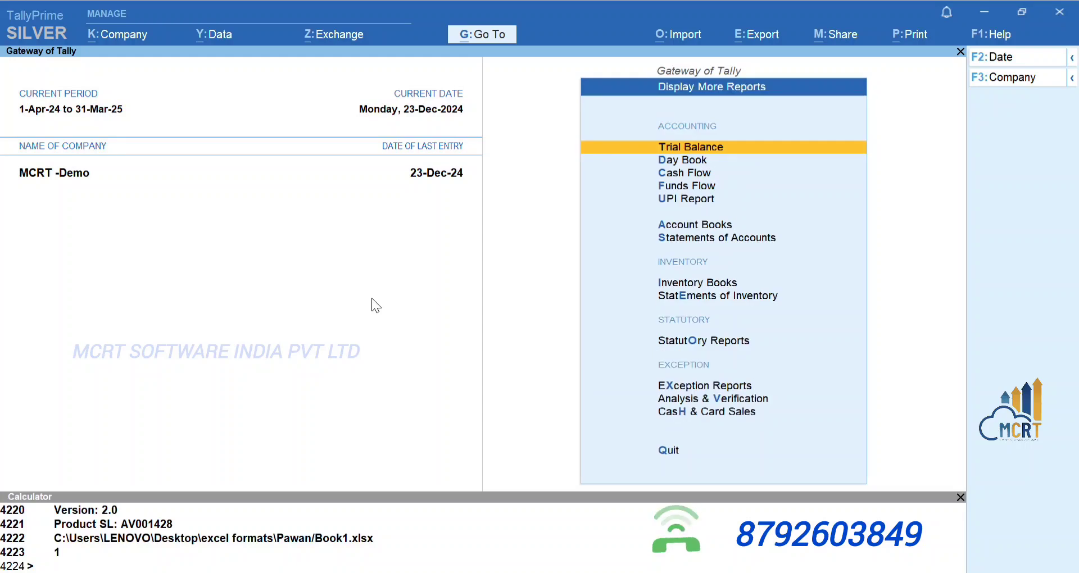
pyautogui.press('Down')
pyautogui.press('Down')
pyautogui.press('Down')
pyautogui.press('Down')
pyautogui.press('Down')
pyautogui.press('Down')
pyautogui.press('Down')
pyautogui.press('Return')
# Step: Open the Stock Category Summary for the Mobile category, examine its items' quantities, rates and values, and close the report
pyautogui.press('Down')
pyautogui.press('Down')
pyautogui.press('Down')
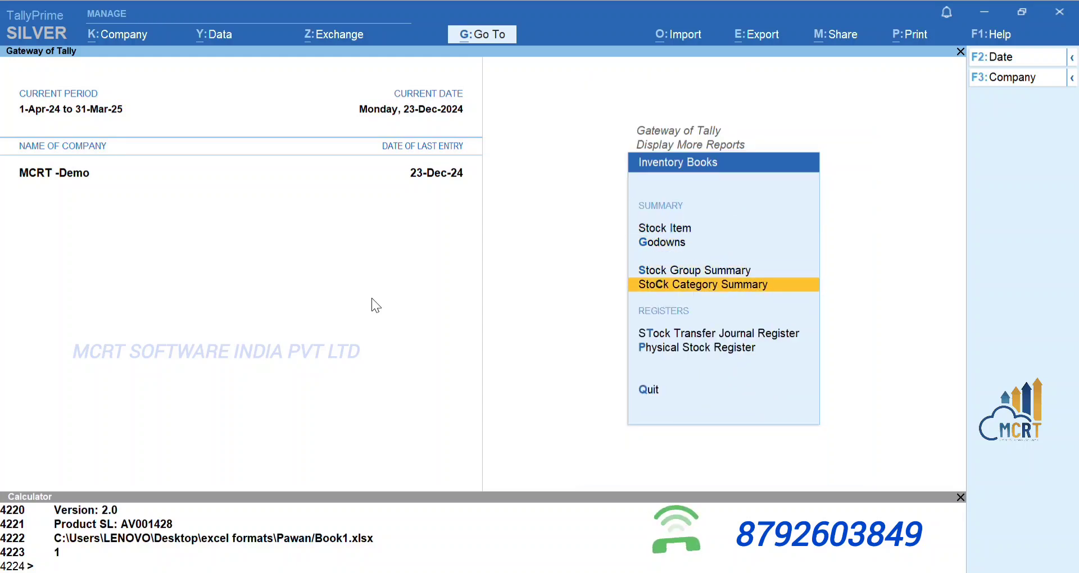
pyautogui.press('Return')
pyautogui.press('Down')
pyautogui.press('Down')
pyautogui.press('Down')
pyautogui.press('Down')
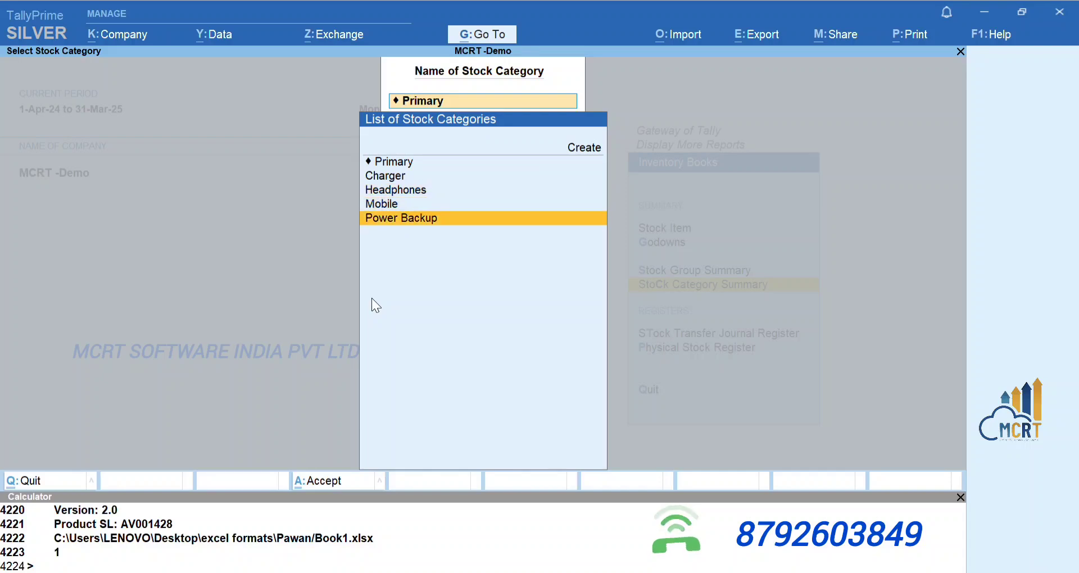
pyautogui.press('Up')
pyautogui.press('Down')
pyautogui.press('Up')
pyautogui.press('Return')
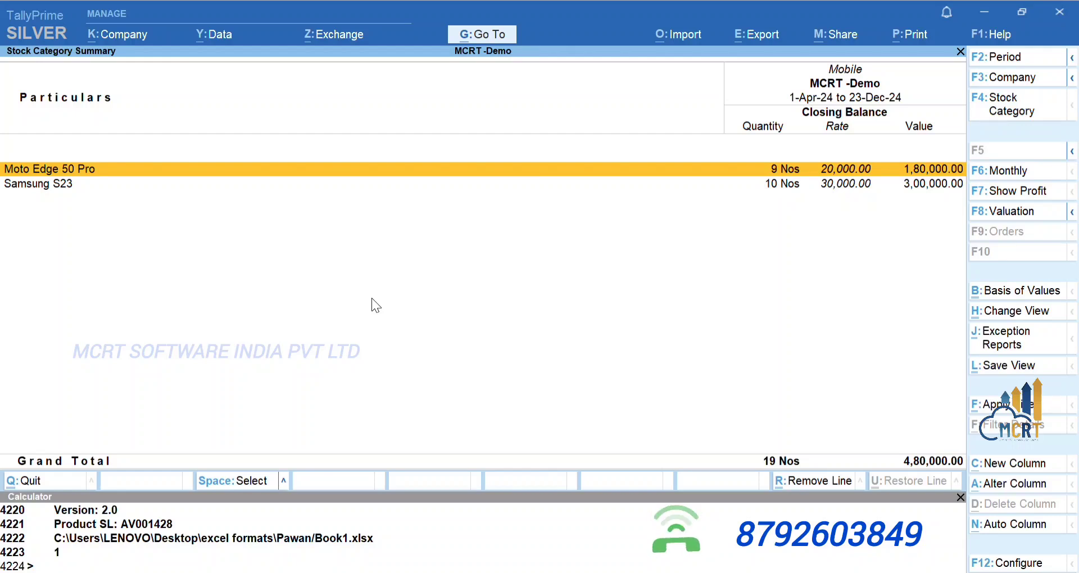
pyautogui.press('Escape')
pyautogui.press('Escape')
pyautogui.press('Escape')
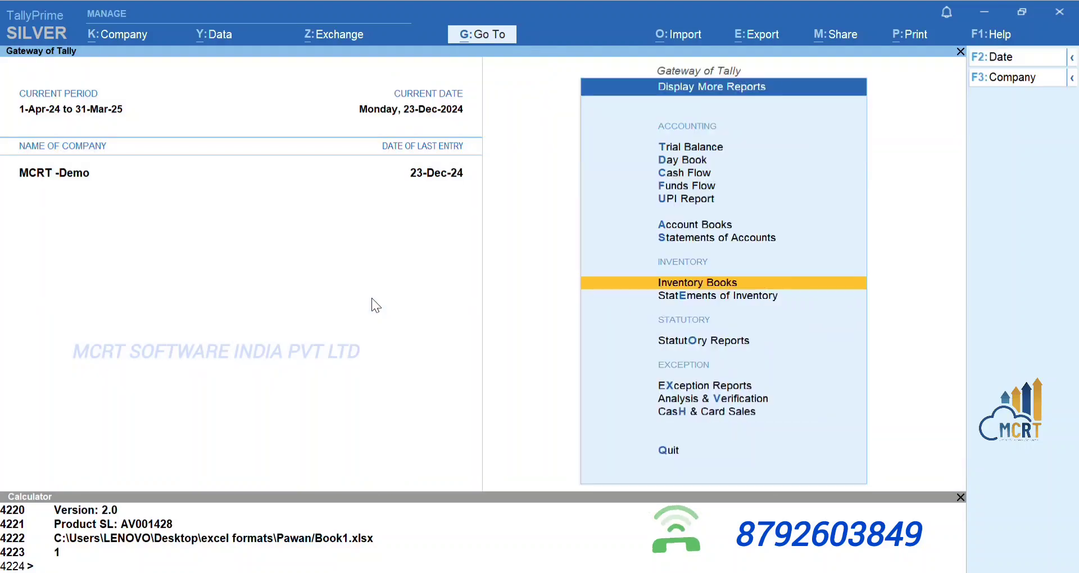